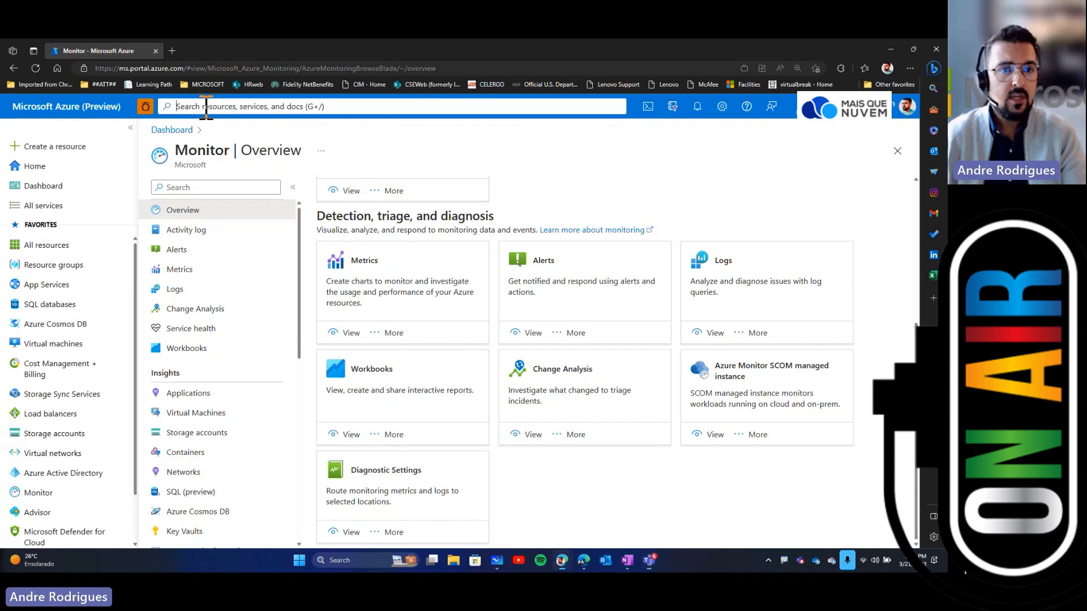
Step: Search the portal for monitor and open the Monitor service
{"action": "left_click", "coordinate": [230, 109]}
{"action": "type", "text": "monitor"}
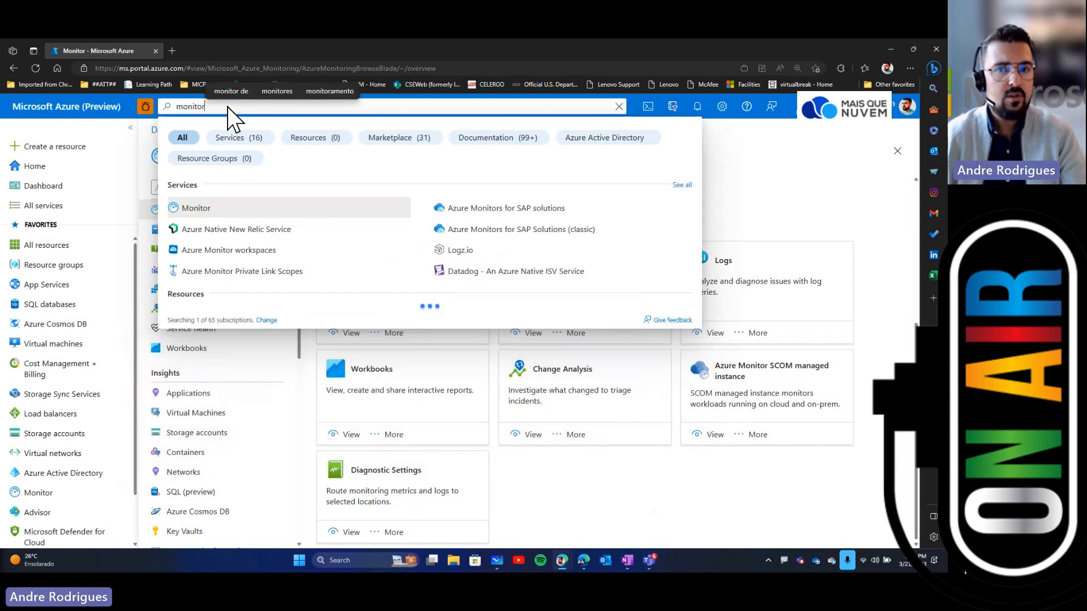
{"action": "left_click", "coordinate": [196, 209]}
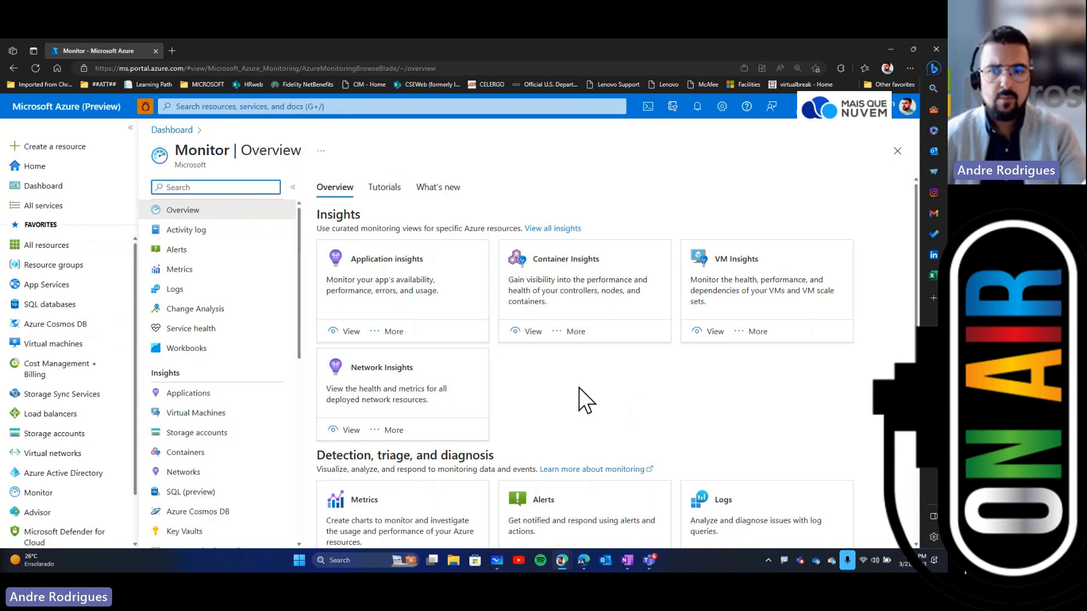
Step: Read the VM Insights description panel, then close it
{"action": "left_click", "coordinate": [754, 331]}
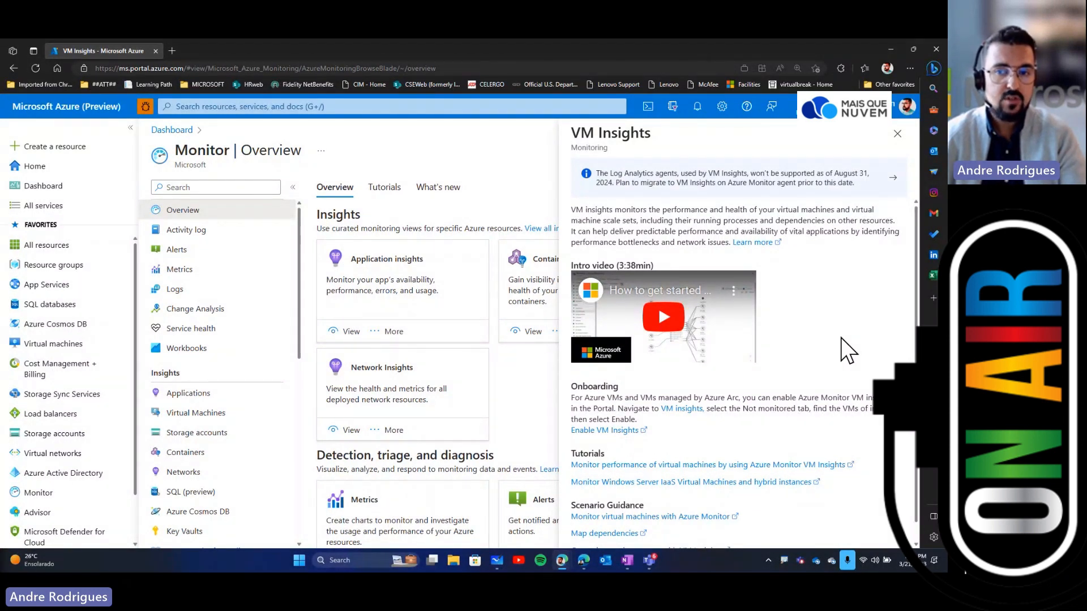
{"action": "scroll", "coordinate": [840, 353], "scroll_direction": "down", "scroll_amount": 2}
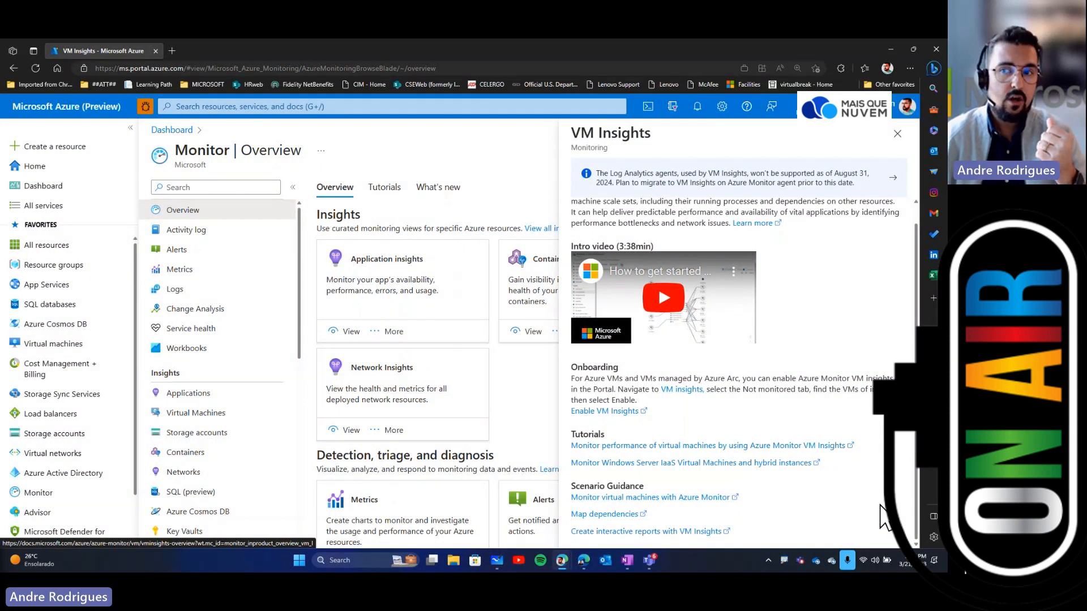
{"action": "key", "text": "Escape"}
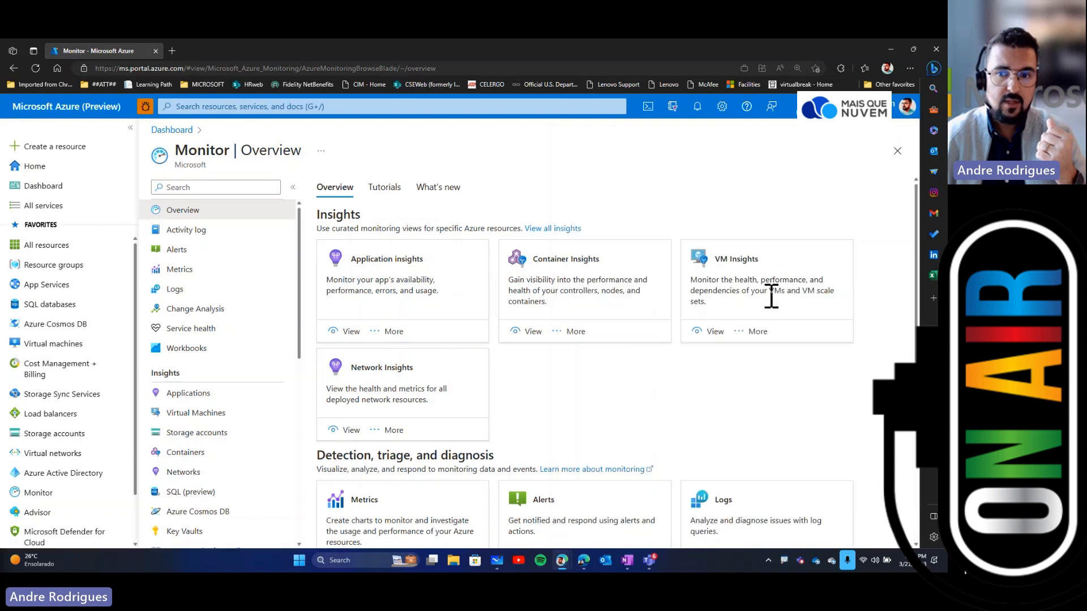
Step: Open VM Insights and go to configuring insights to list the not-monitored virtual machines
{"action": "left_click", "coordinate": [731, 264]}
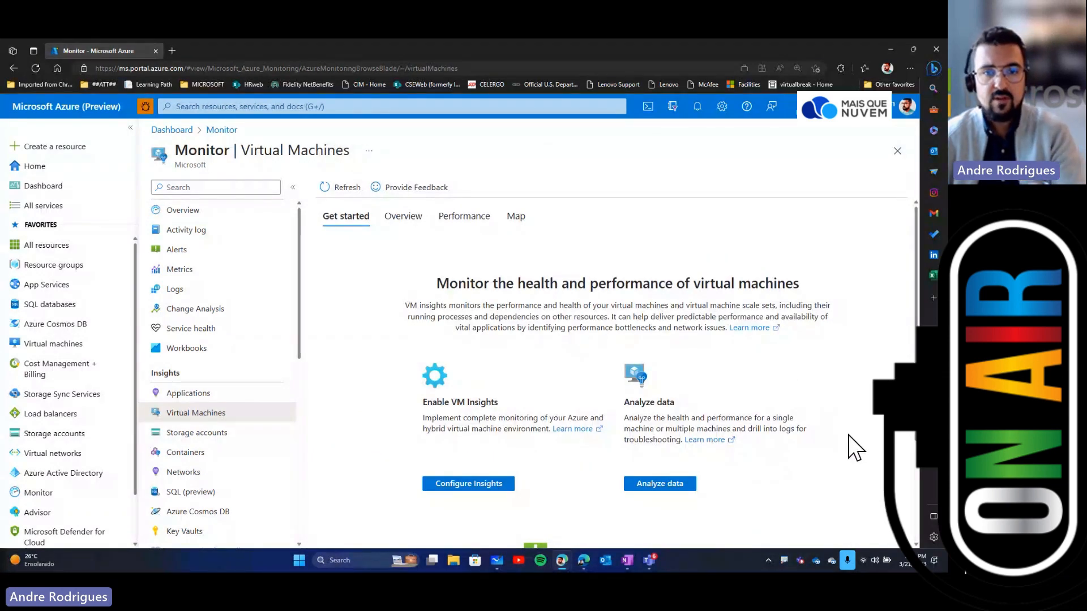
{"action": "scroll", "coordinate": [852, 447], "scroll_direction": "down", "scroll_amount": 1}
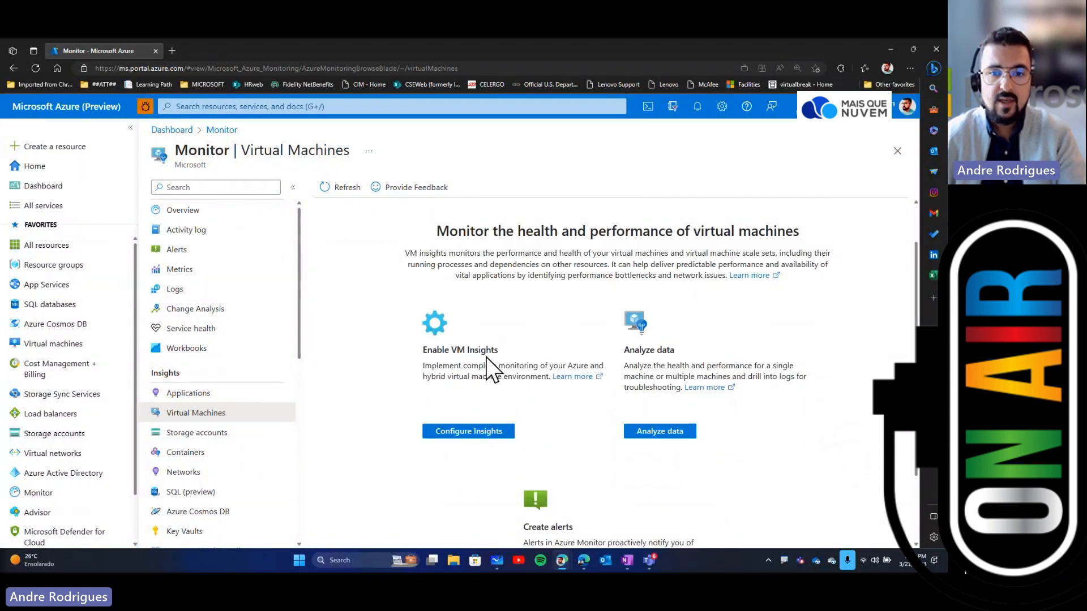
{"action": "left_click", "coordinate": [483, 432]}
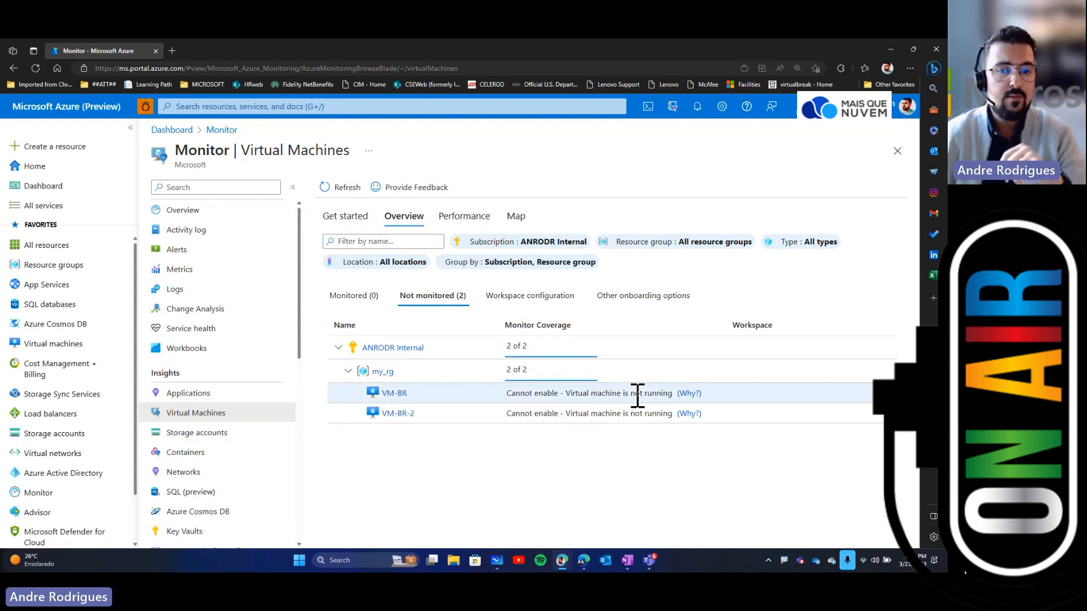
Step: Start both virtual machines, VM-BR and VM-BR-2, from the virtual machines list, then deselect them
{"action": "left_click", "coordinate": [50, 344]}
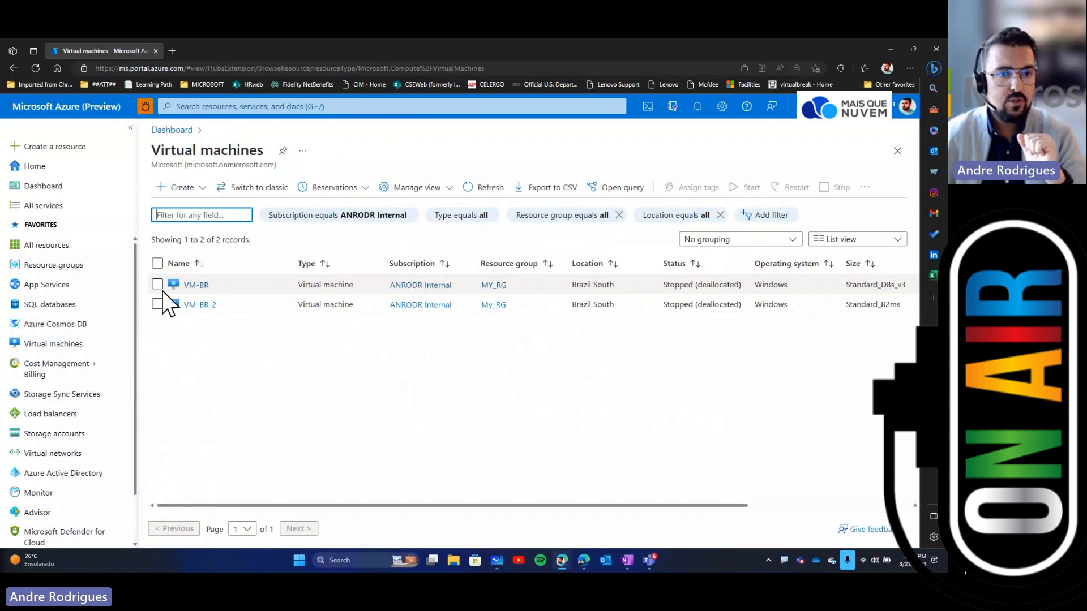
{"action": "left_click", "coordinate": [157, 284]}
{"action": "left_click", "coordinate": [158, 304]}
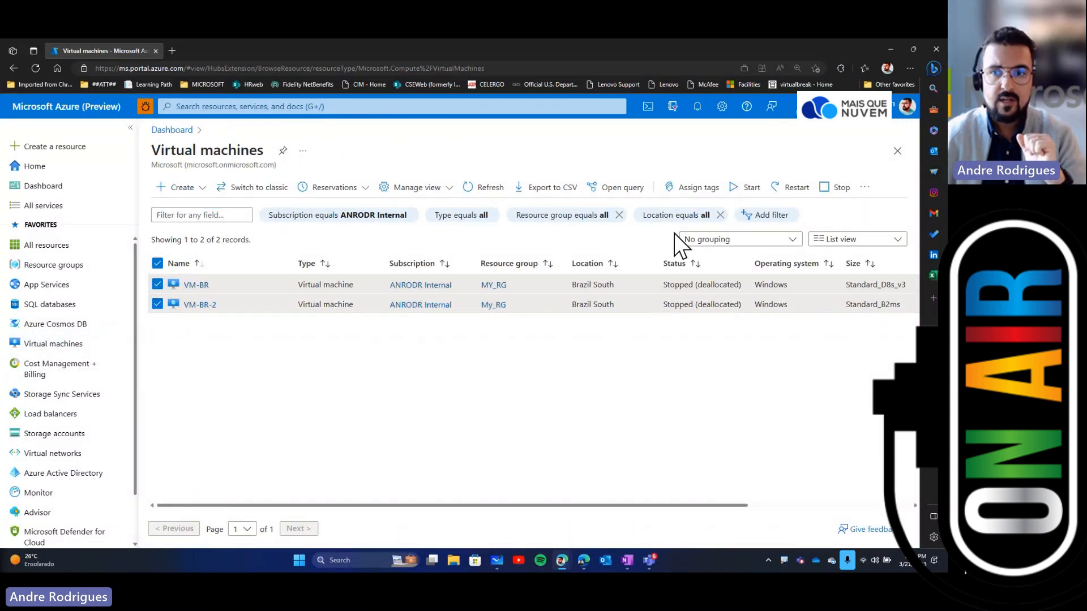
{"action": "left_click", "coordinate": [748, 187]}
{"action": "left_click", "coordinate": [176, 254]}
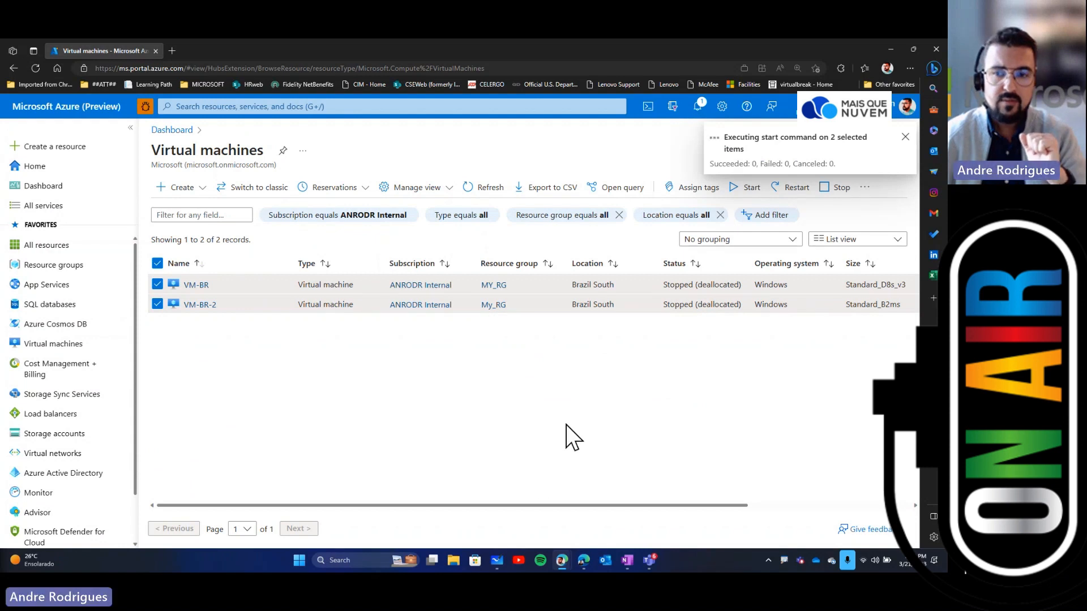
{"action": "left_click", "coordinate": [157, 285]}
{"action": "left_click", "coordinate": [157, 304]}
Step: Return to Monitor's VM Insights and open the performance charts with Analyze data
{"action": "left_click", "coordinate": [897, 150]}
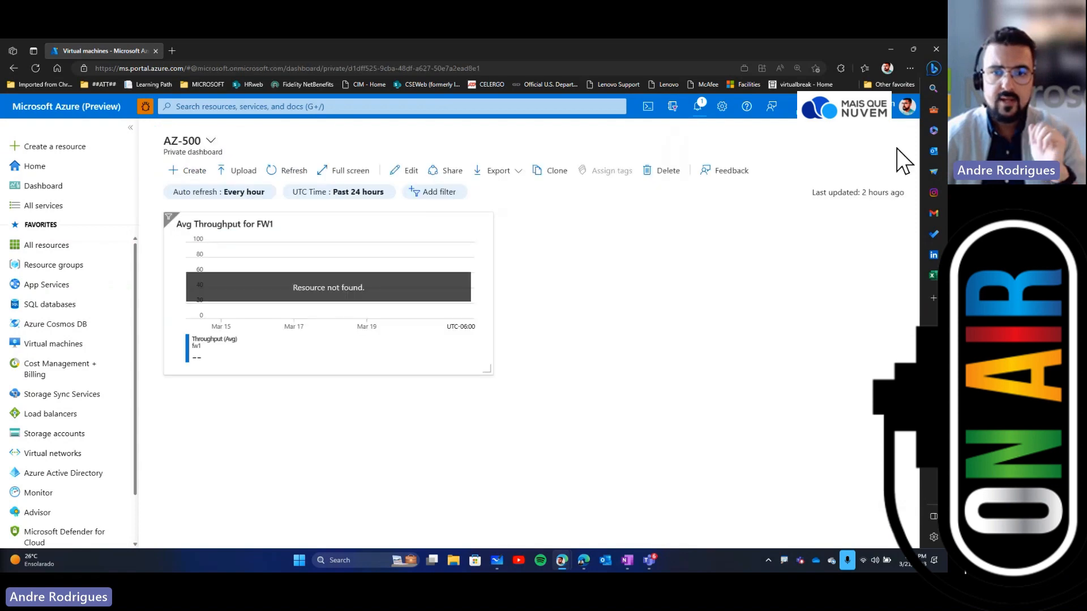
{"action": "left_click", "coordinate": [94, 494]}
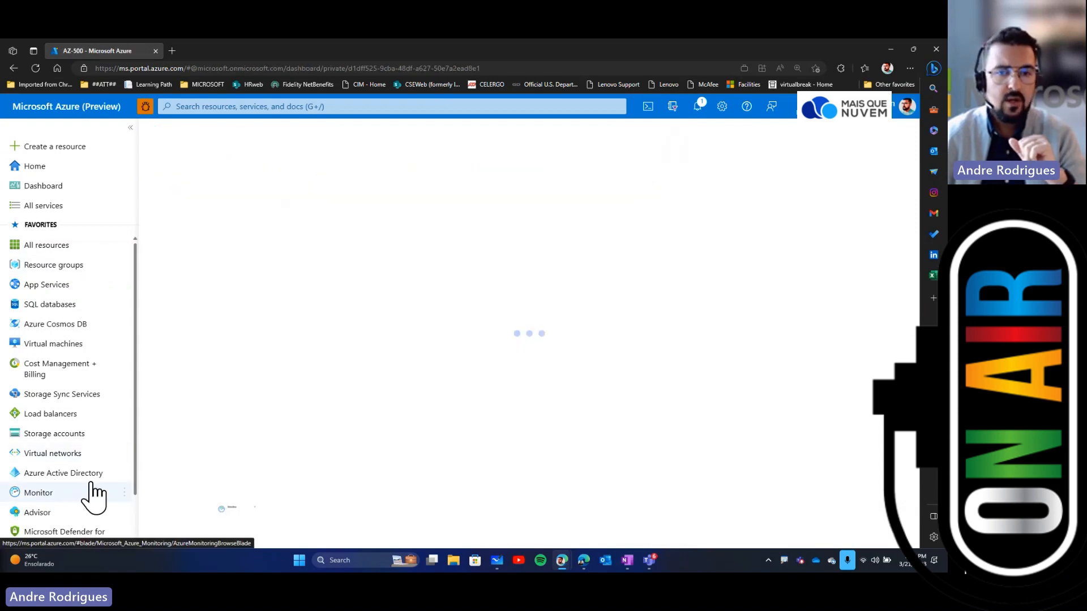
{"action": "left_click", "coordinate": [707, 336]}
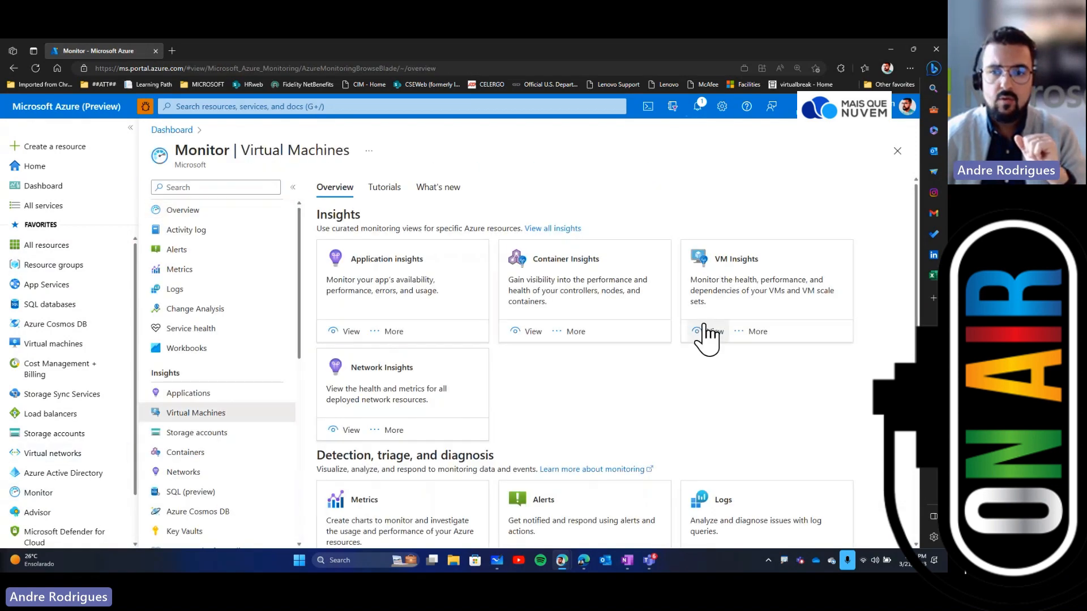
{"action": "scroll", "coordinate": [784, 377], "scroll_direction": "down", "scroll_amount": 2}
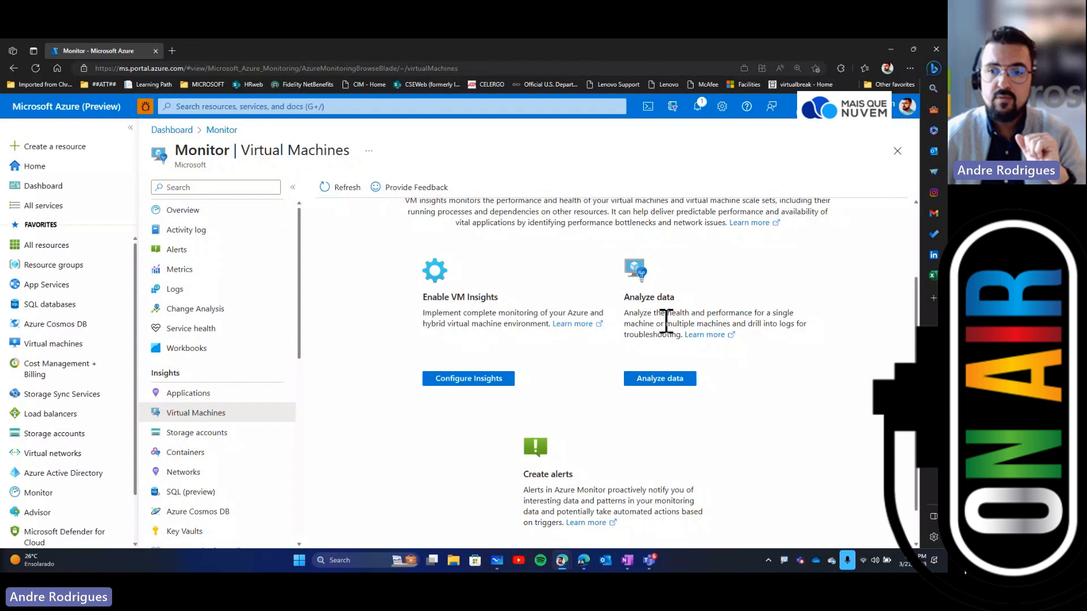
{"action": "left_click", "coordinate": [659, 378]}
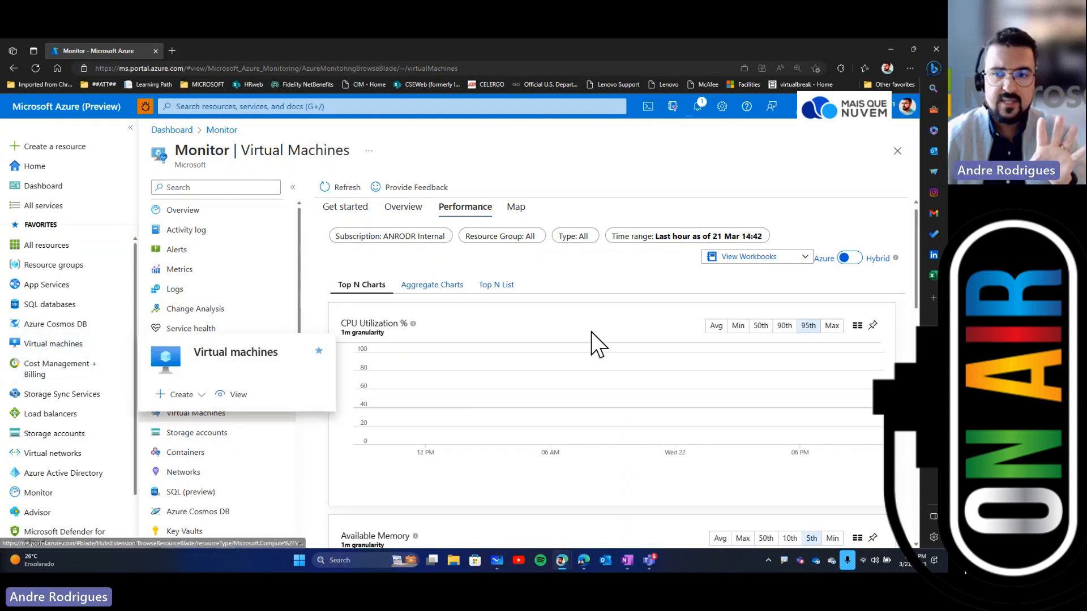
{"action": "scroll", "coordinate": [606, 363], "scroll_direction": "down", "scroll_amount": 2}
{"action": "scroll", "coordinate": [613, 382], "scroll_direction": "up", "scroll_amount": 3}
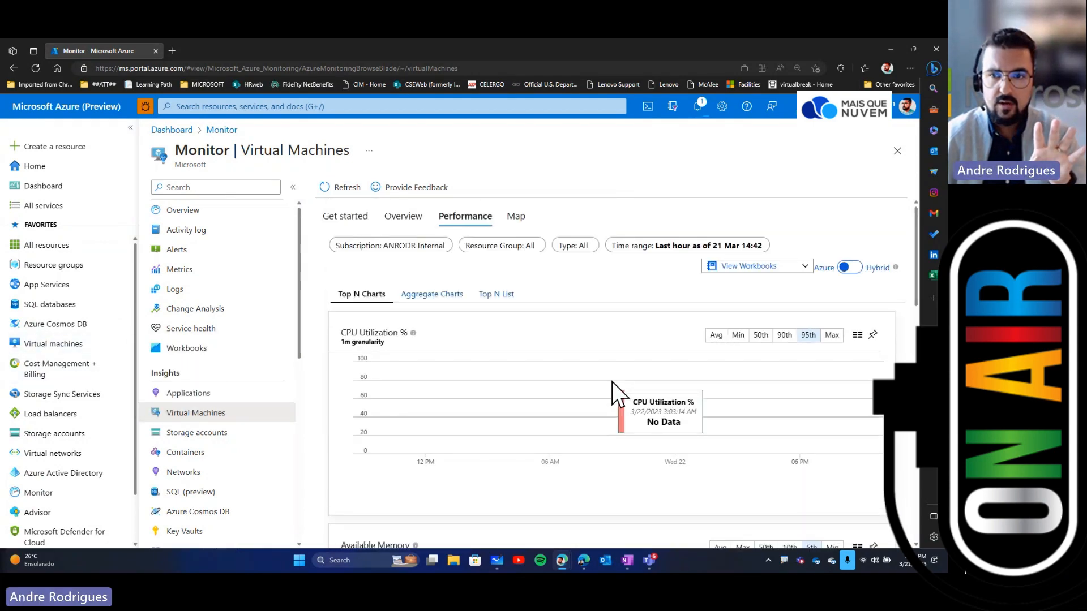
Step: Open the VM-BR virtual machine and examine the items in its Monitoring section
{"action": "left_click", "coordinate": [62, 345]}
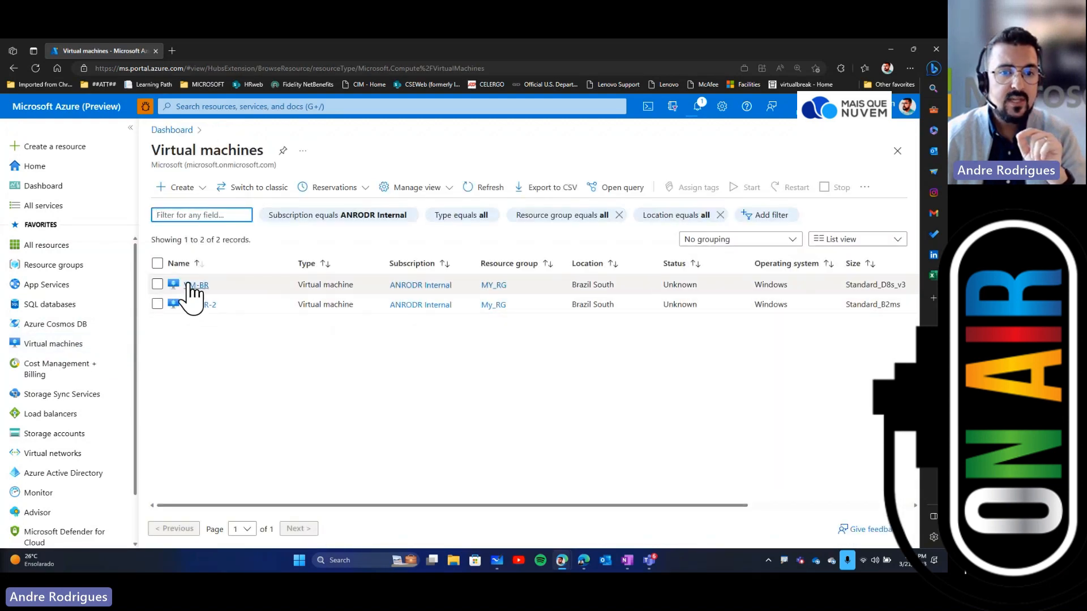
{"action": "left_click", "coordinate": [195, 285]}
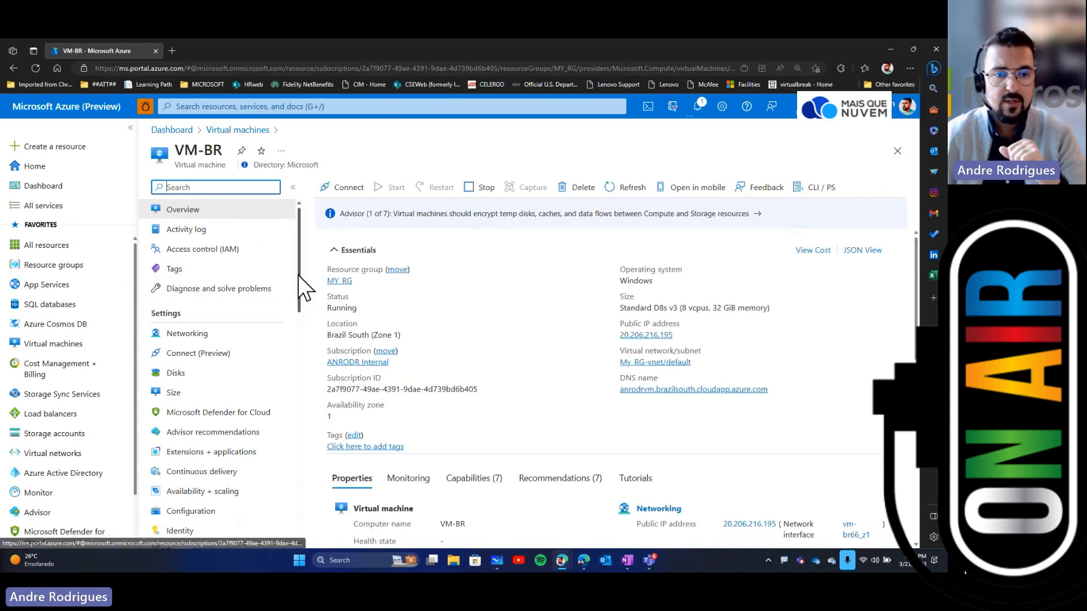
{"action": "left_click_drag", "start_coordinate": [298, 275], "coordinate": [289, 448]}
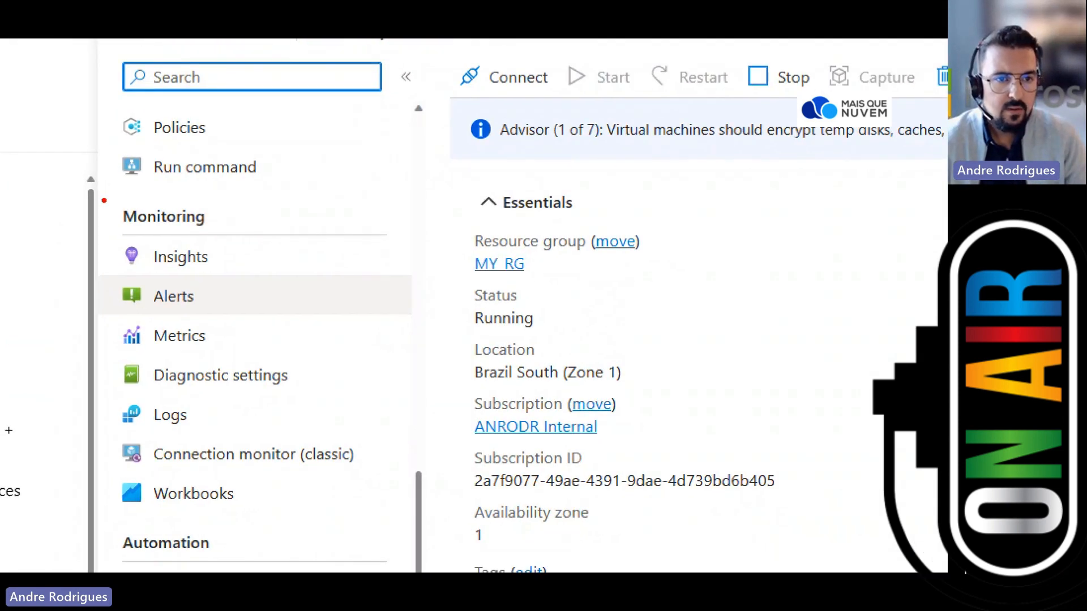
{"action": "mouse_move", "coordinate": [104, 200]}
{"action": "left_mouse_down"}
{"action": "mouse_move", "coordinate": [375, 444]}
{"action": "mouse_move", "coordinate": [409, 541]}
{"action": "mouse_move", "coordinate": [409, 523]}
{"action": "left_mouse_up"}
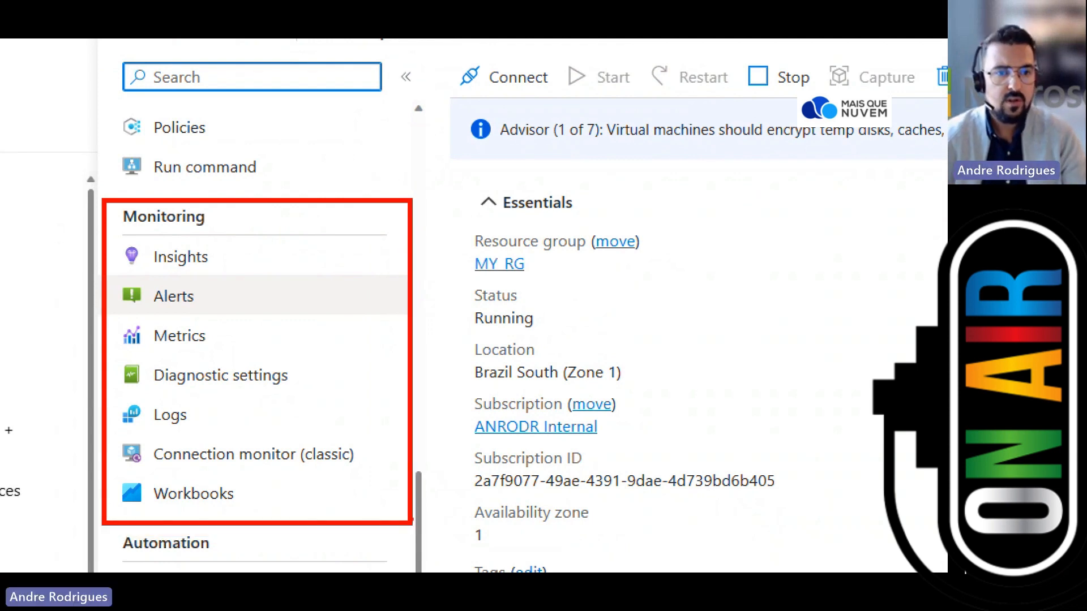
{"action": "left_click_drag", "start_coordinate": [227, 255], "coordinate": [312, 256]}
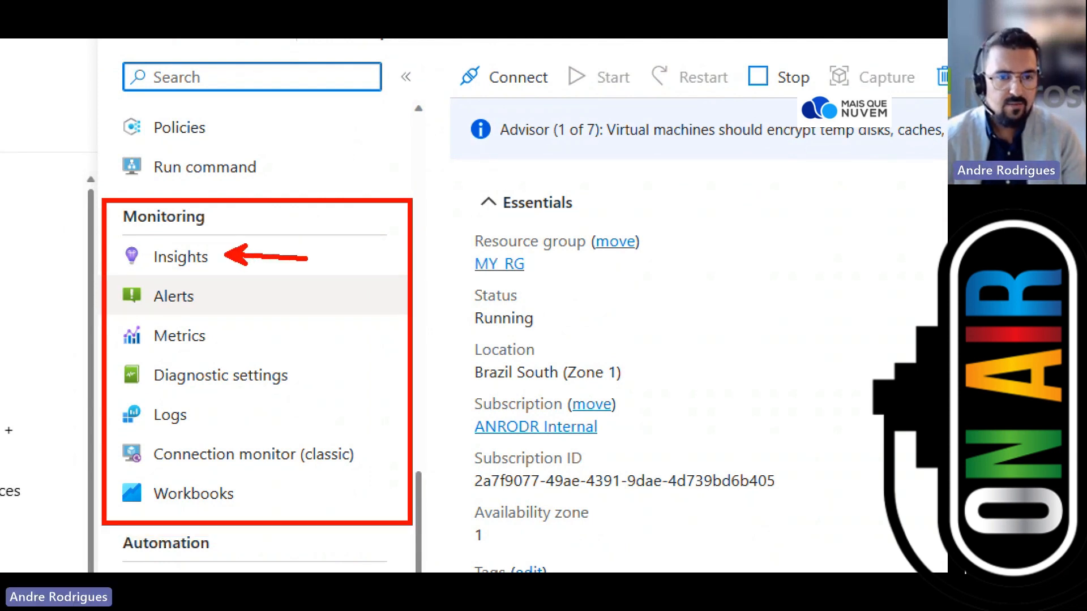
{"action": "left_click_drag", "start_coordinate": [219, 296], "coordinate": [295, 295]}
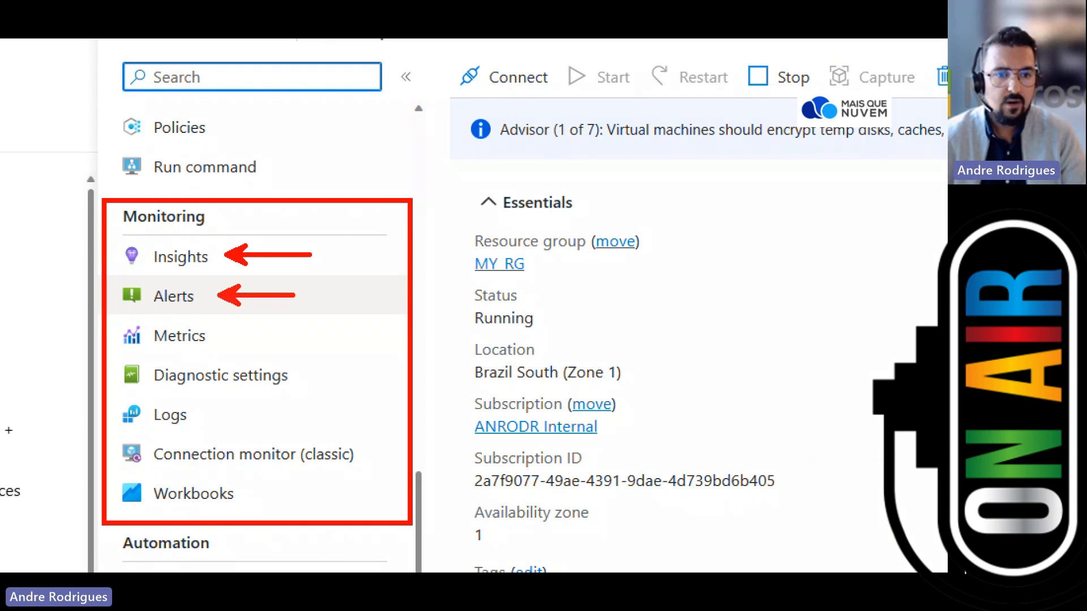
{"action": "left_click_drag", "start_coordinate": [218, 334], "coordinate": [282, 334]}
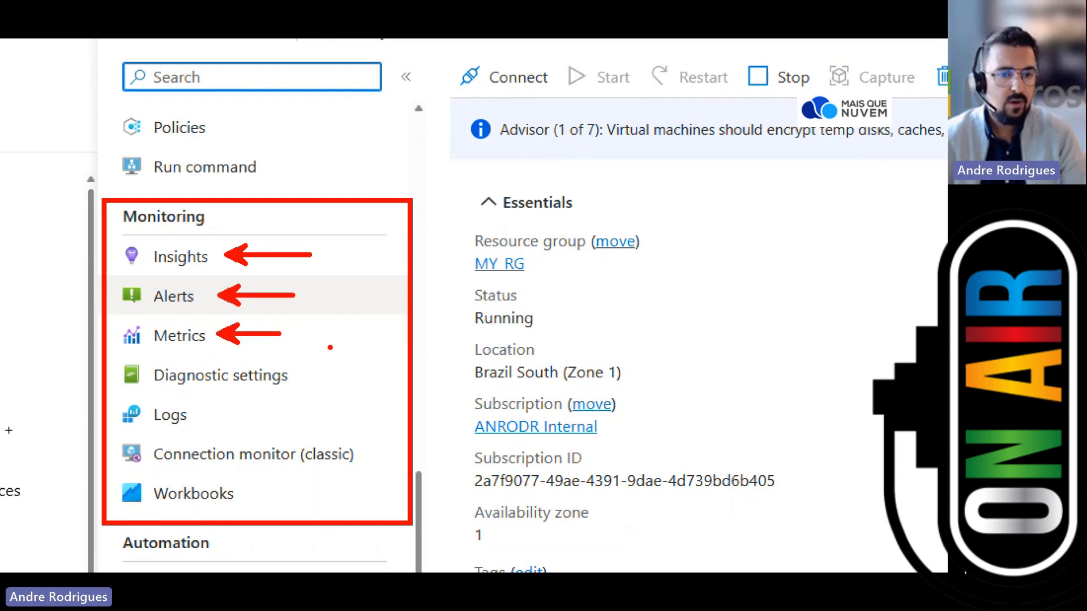
{"action": "key", "text": "Escape"}
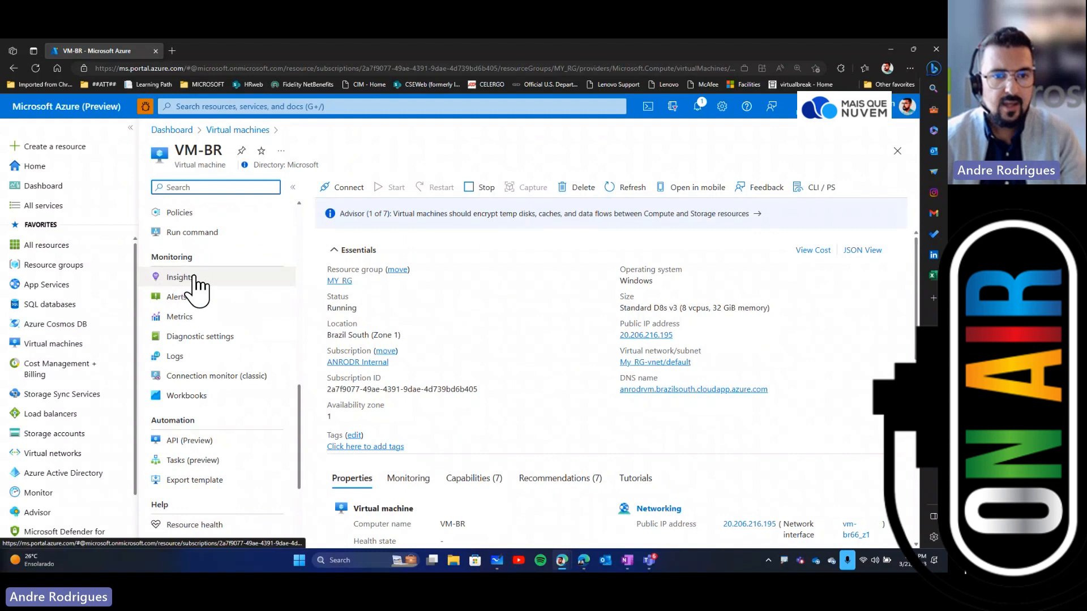
Step: Open VM-BR's Insights page and start enabling monitoring
{"action": "left_click", "coordinate": [202, 277]}
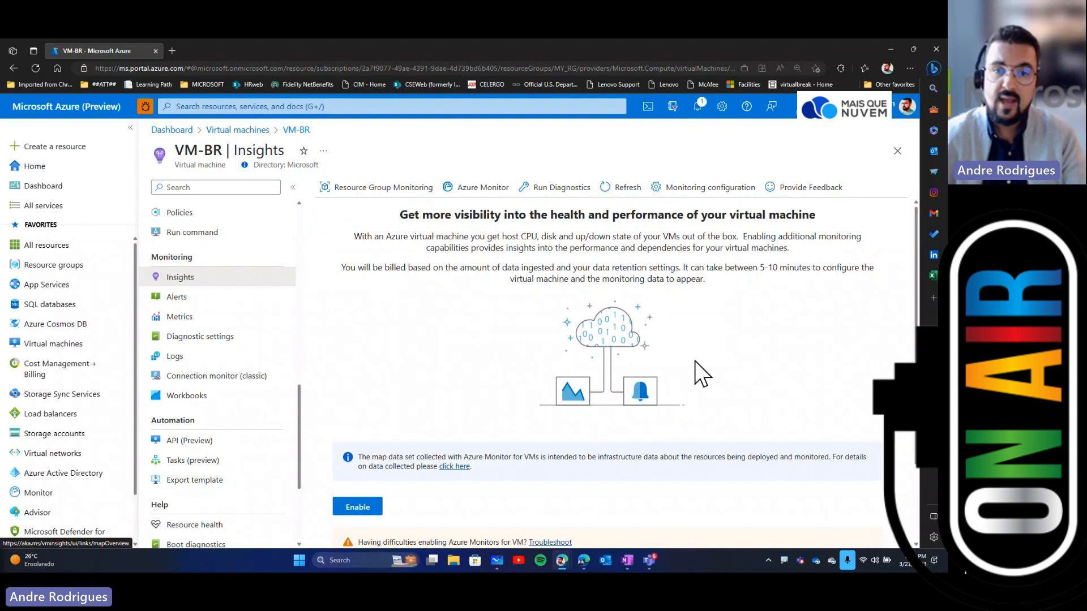
{"action": "scroll", "coordinate": [702, 368], "scroll_direction": "down", "scroll_amount": 1}
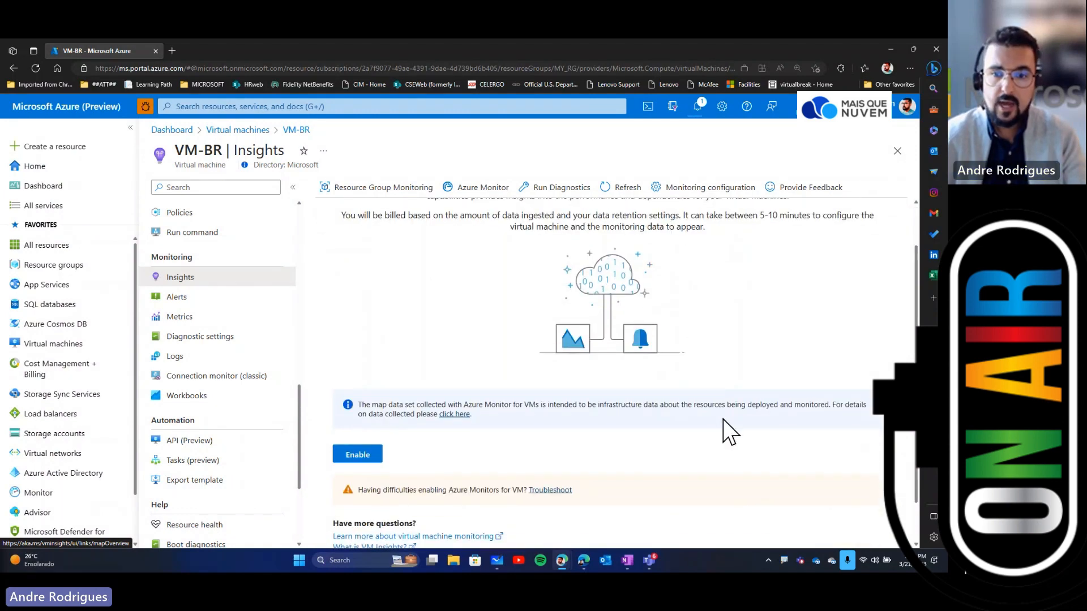
{"action": "left_click", "coordinate": [353, 462]}
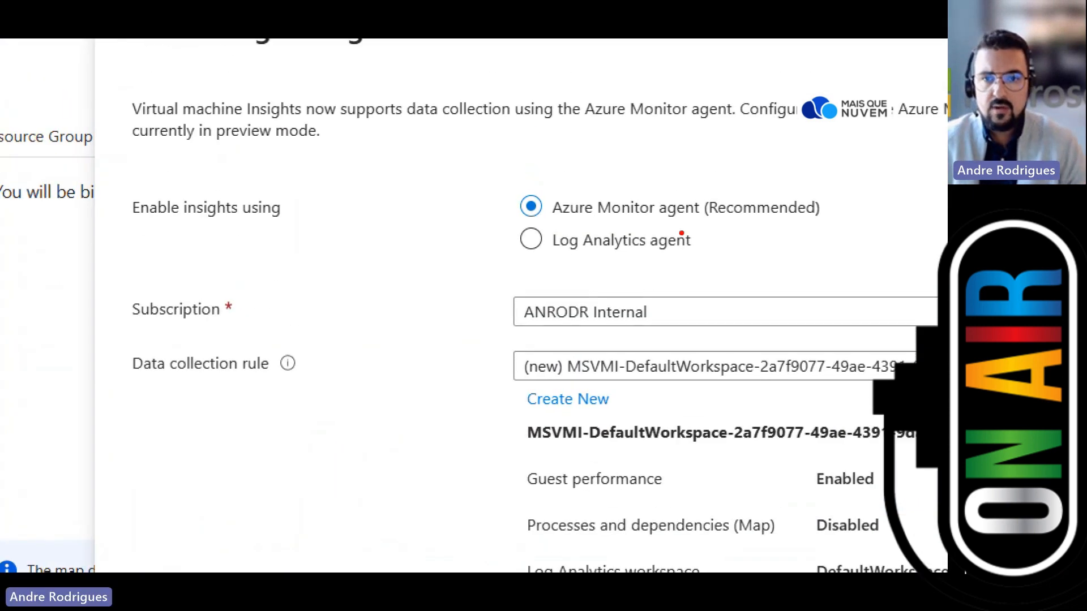
Step: Configure insights with the Azure Monitor agent and the default new data collection rule
{"action": "left_click_drag", "start_coordinate": [490, 181], "coordinate": [849, 229]}
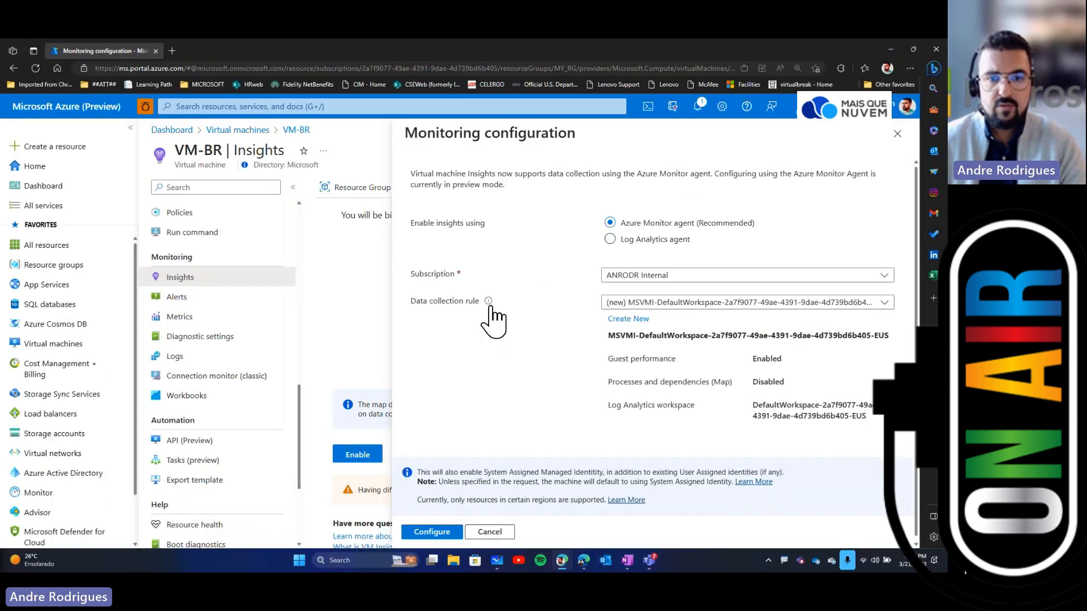
{"action": "mouse_move", "coordinate": [493, 288]}
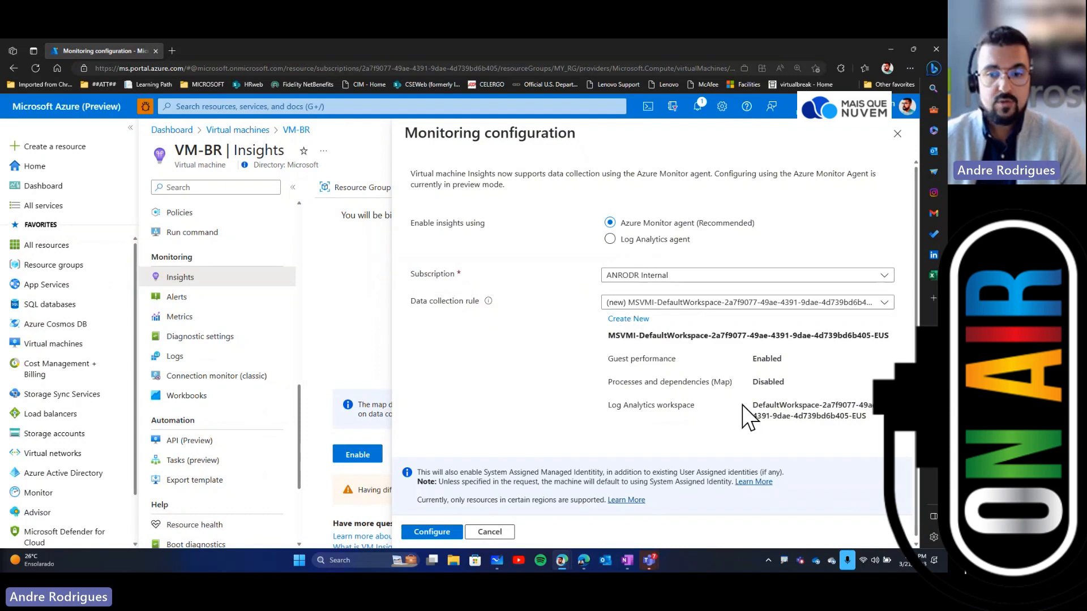
{"action": "scroll", "coordinate": [718, 421], "scroll_direction": "down", "scroll_amount": 1}
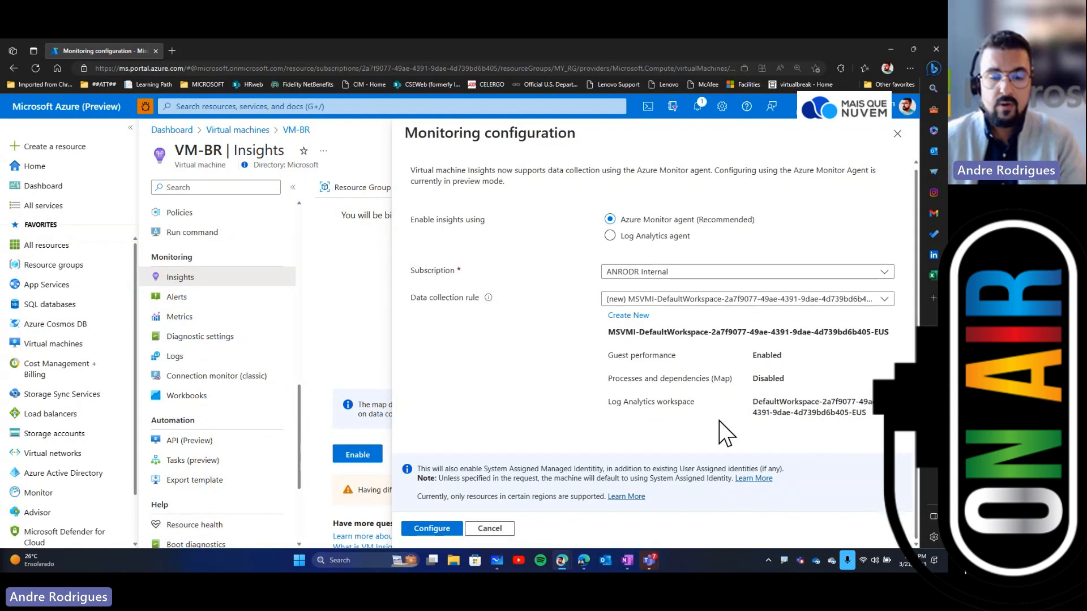
{"action": "left_click", "coordinate": [457, 527]}
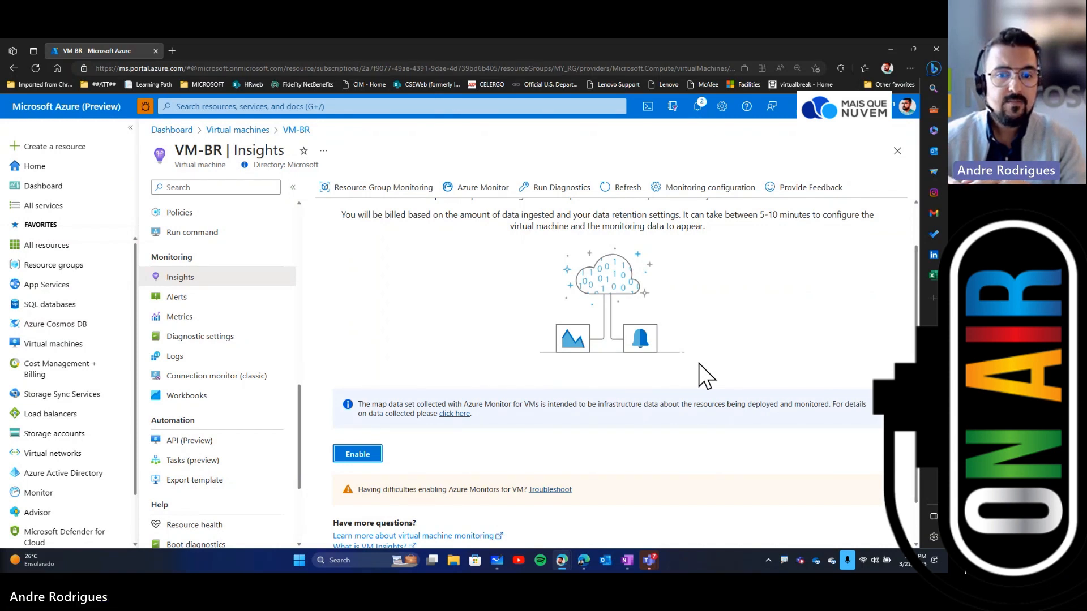
Step: Open VM-BR's Metrics page
{"action": "scroll", "coordinate": [698, 364], "scroll_direction": "down", "scroll_amount": 1}
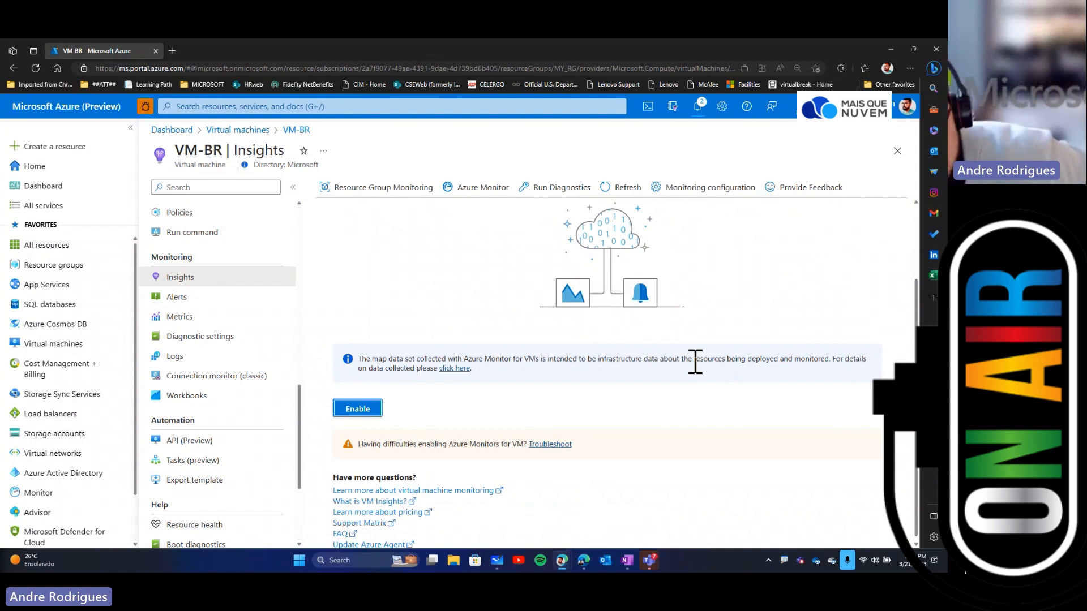
{"action": "scroll", "coordinate": [695, 362], "scroll_direction": "up", "scroll_amount": 2}
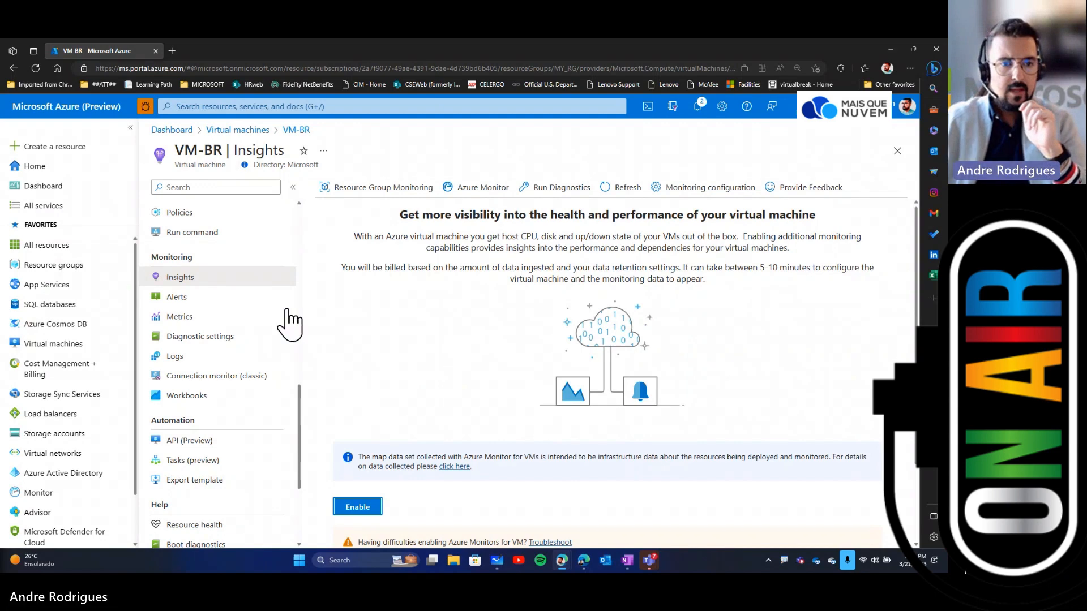
{"action": "left_click", "coordinate": [207, 316]}
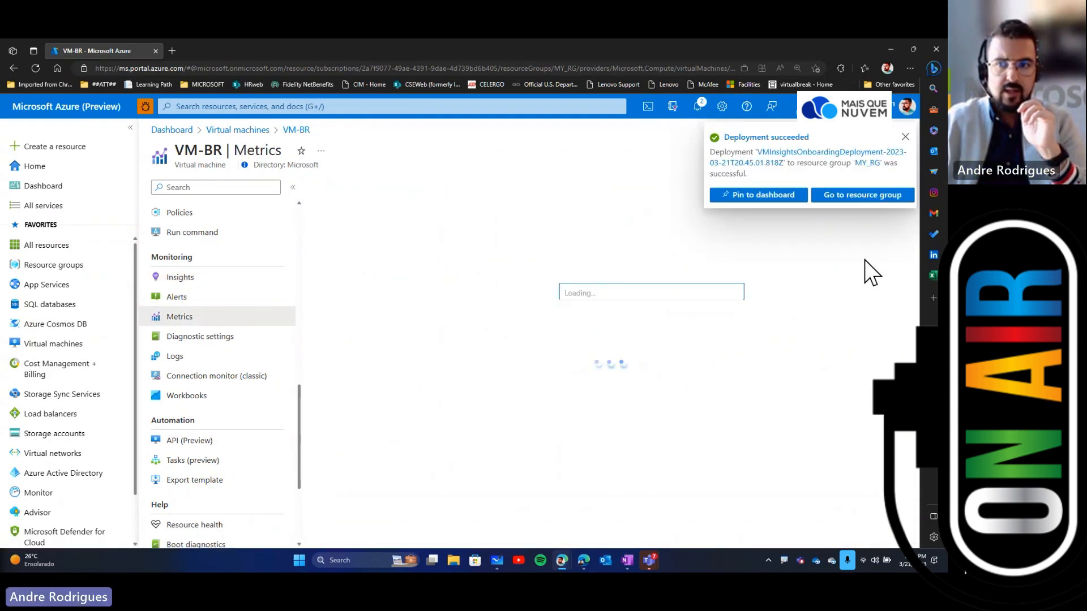
Step: Chart VM-BR's average Percentage CPU metric on the Metrics page
{"action": "left_click", "coordinate": [905, 137]}
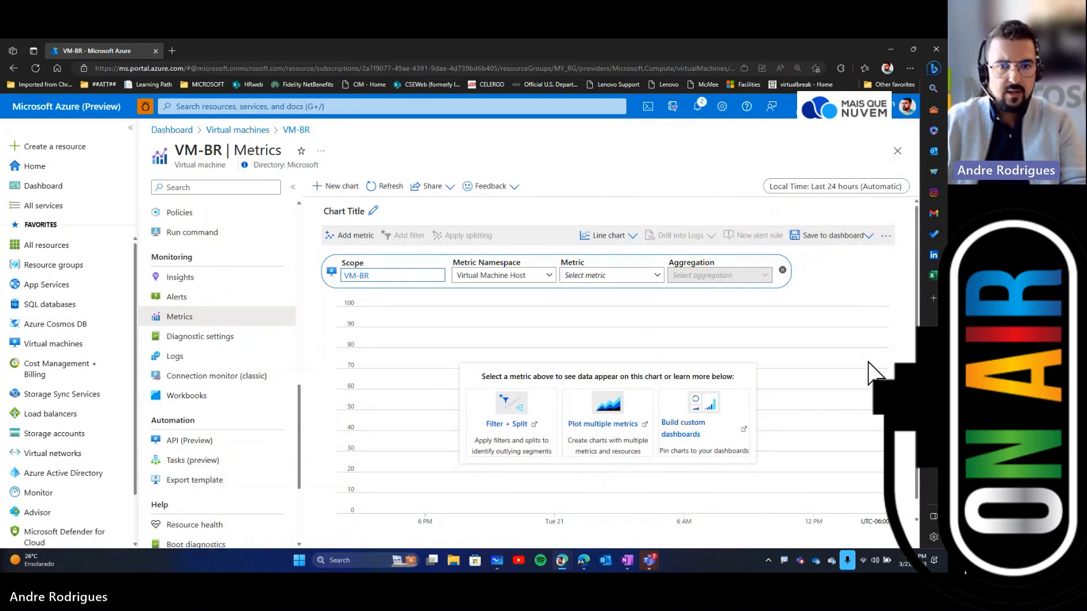
{"action": "left_click", "coordinate": [647, 279]}
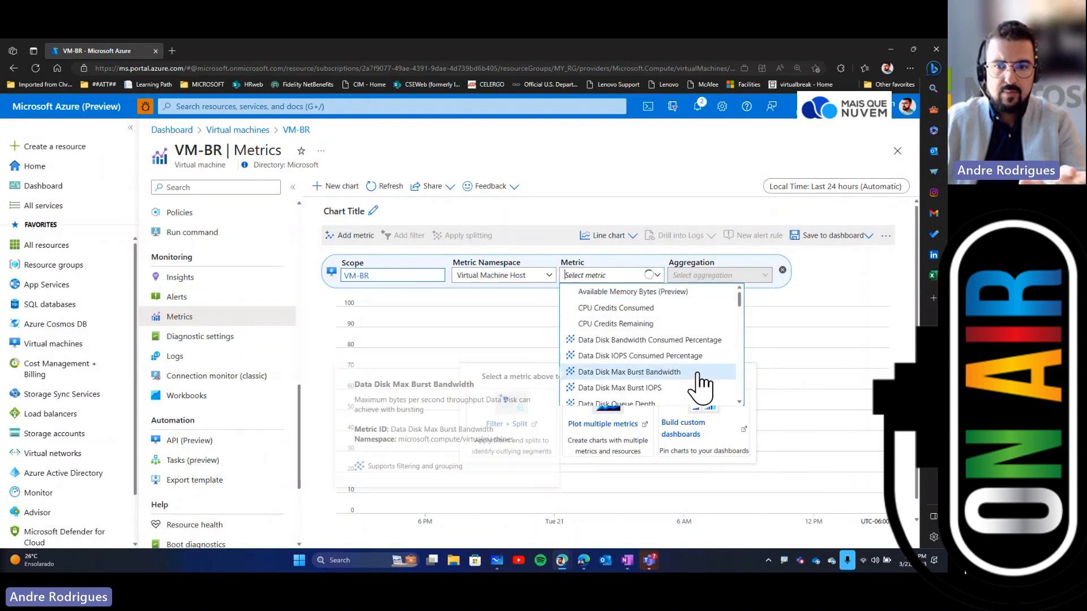
{"action": "scroll", "coordinate": [702, 385], "scroll_direction": "down", "scroll_amount": 1}
{"action": "scroll", "coordinate": [698, 372], "scroll_direction": "down", "scroll_amount": 3}
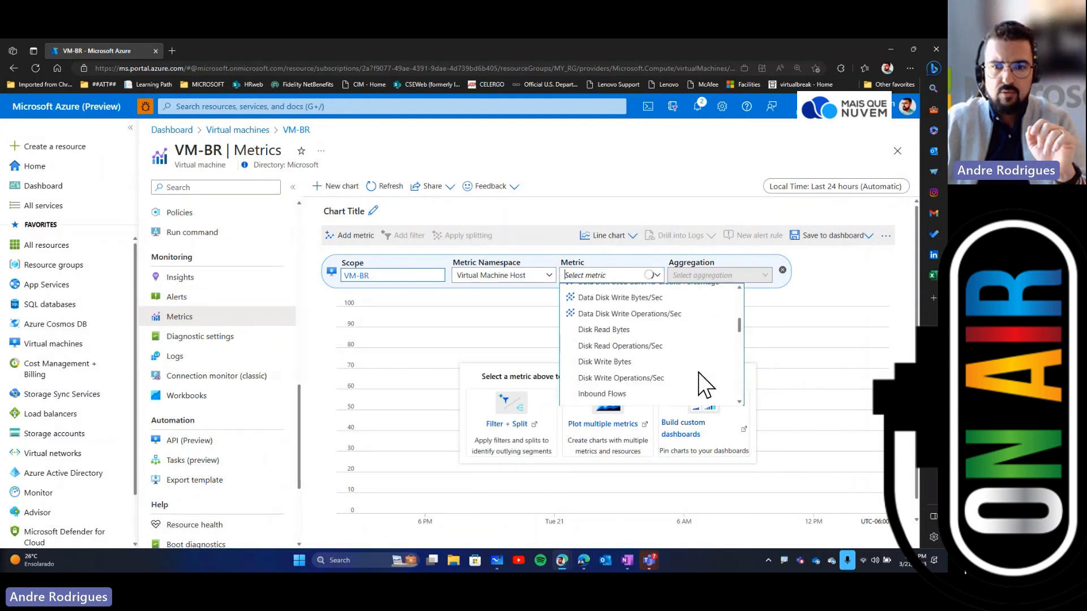
{"action": "scroll", "coordinate": [698, 373], "scroll_direction": "down", "scroll_amount": 3}
{"action": "scroll", "coordinate": [698, 372], "scroll_direction": "down", "scroll_amount": 6}
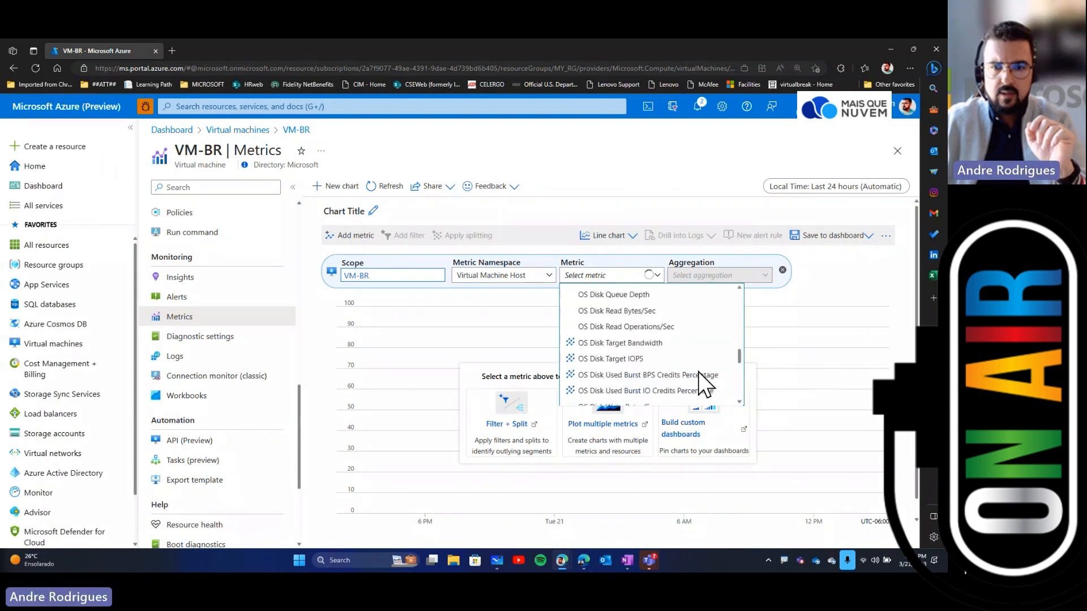
{"action": "left_click", "coordinate": [617, 343]}
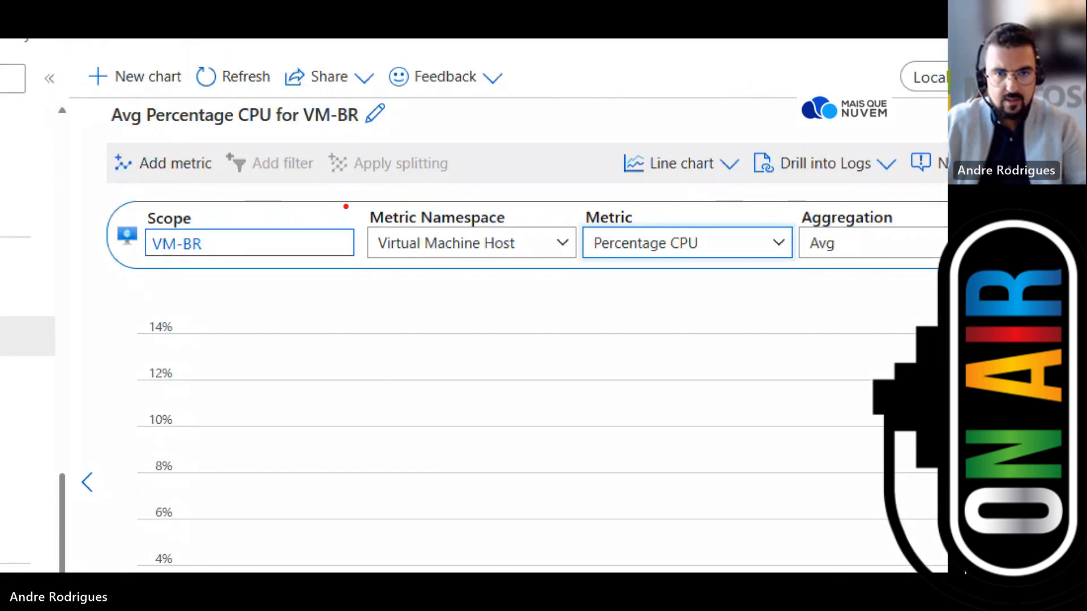
{"action": "left_click_drag", "start_coordinate": [485, 254], "coordinate": [524, 254]}
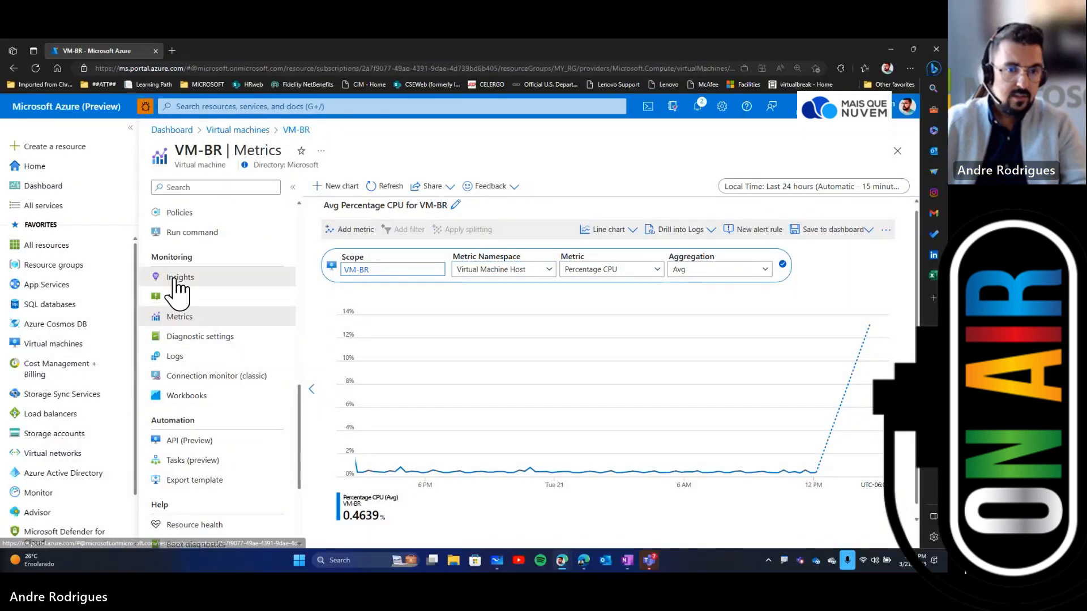
Step: Return to VM-BR's Metrics page and chart the Percentage CPU metric again
{"action": "left_click", "coordinate": [175, 279]}
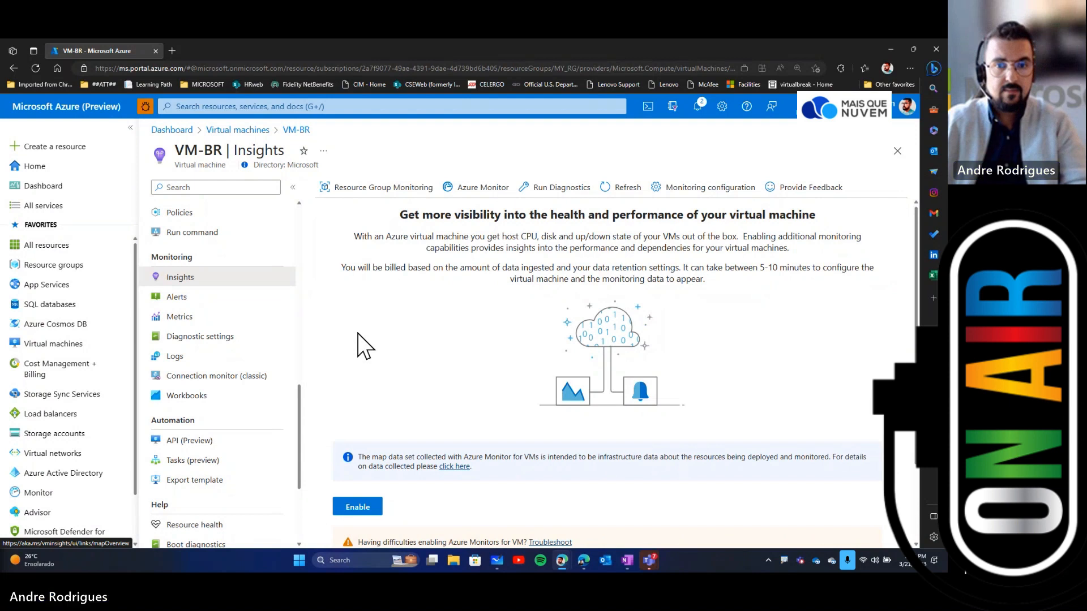
{"action": "left_click", "coordinate": [177, 298]}
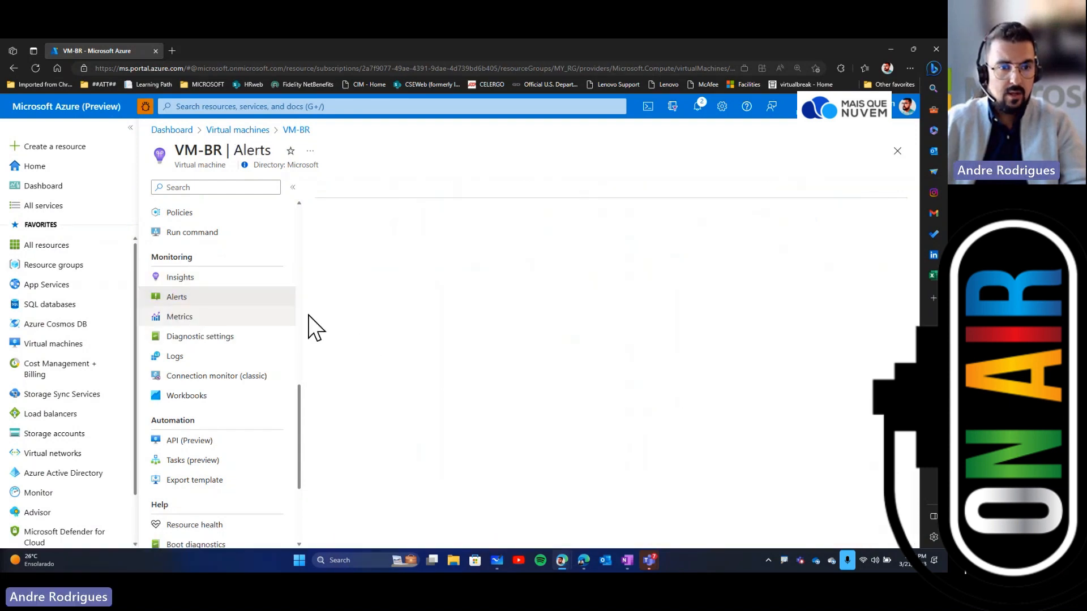
{"action": "left_click", "coordinate": [193, 318]}
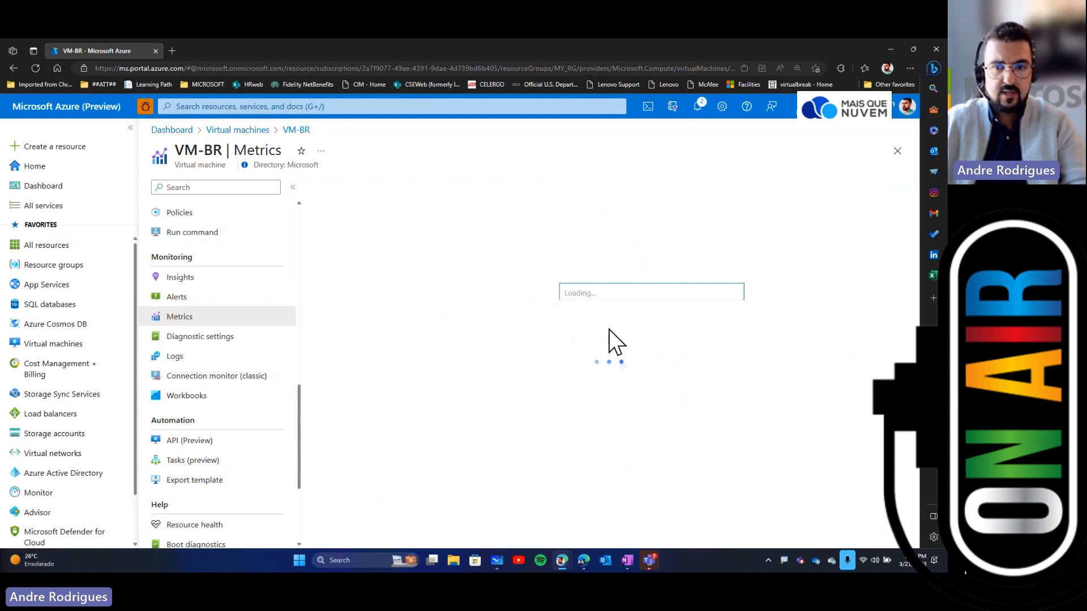
{"action": "scroll", "coordinate": [650, 362], "scroll_direction": "down", "scroll_amount": 5}
{"action": "scroll", "coordinate": [646, 359], "scroll_direction": "down", "scroll_amount": 8}
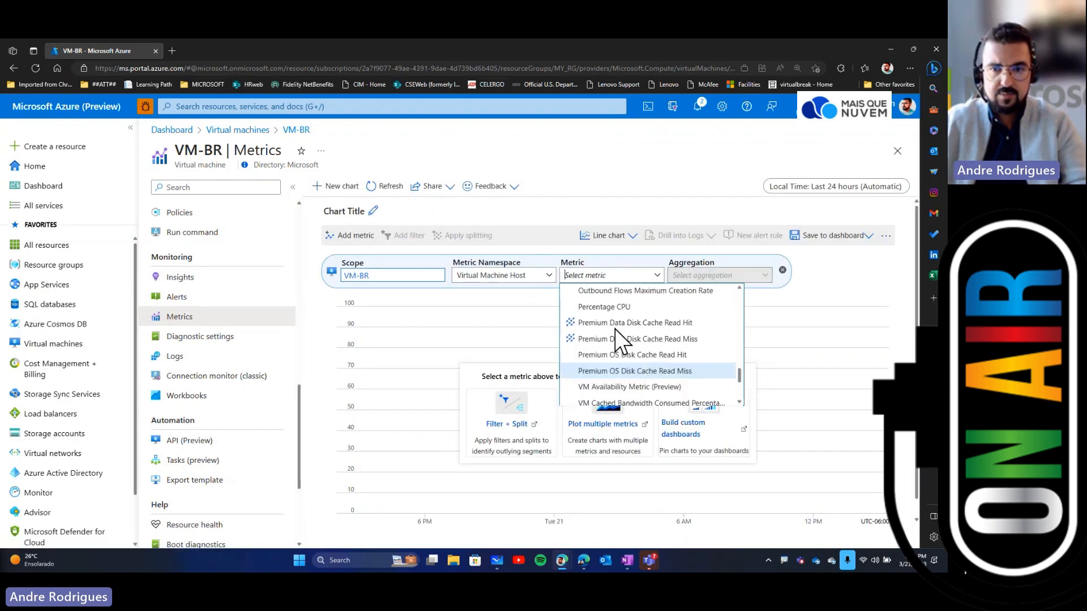
{"action": "left_click", "coordinate": [611, 304]}
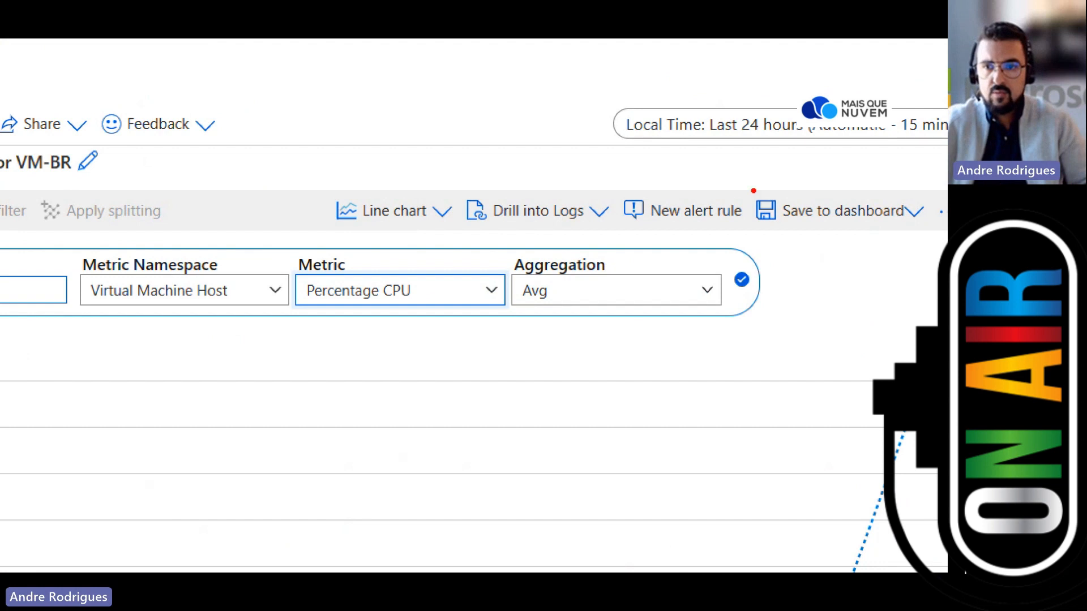
Step: Review the chart's Line chart, Drill into Logs, New alert rule and Save to dashboard options
{"action": "mouse_move", "coordinate": [746, 186]}
{"action": "left_mouse_down"}
{"action": "mouse_move", "coordinate": [772, 206]}
{"action": "mouse_move", "coordinate": [936, 228]}
{"action": "left_mouse_up"}
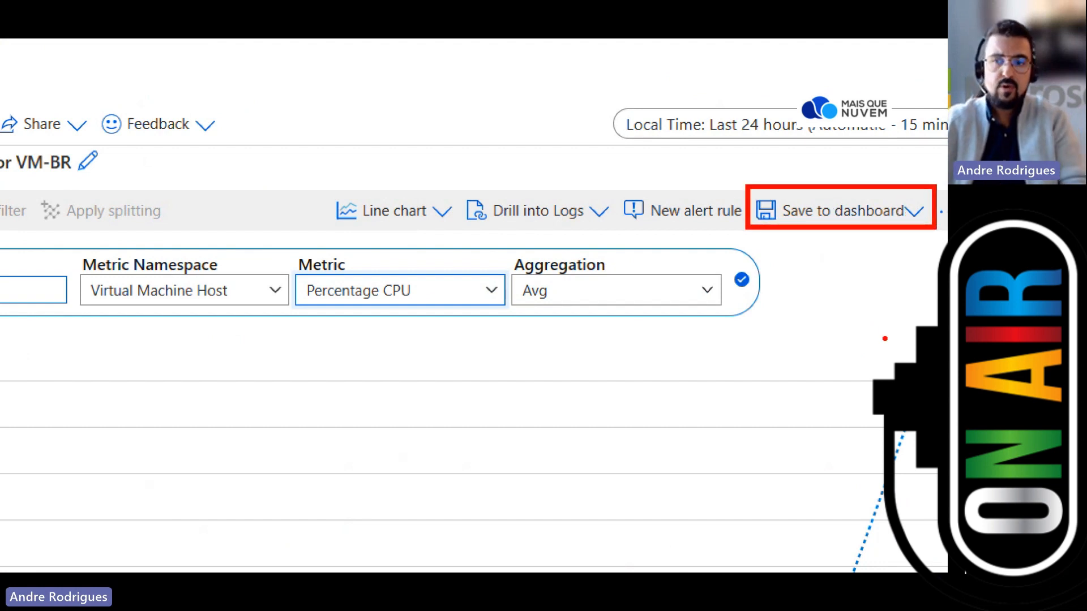
{"action": "mouse_move", "coordinate": [611, 178]}
{"action": "left_mouse_down"}
{"action": "mouse_move", "coordinate": [636, 202]}
{"action": "mouse_move", "coordinate": [763, 230]}
{"action": "left_mouse_up"}
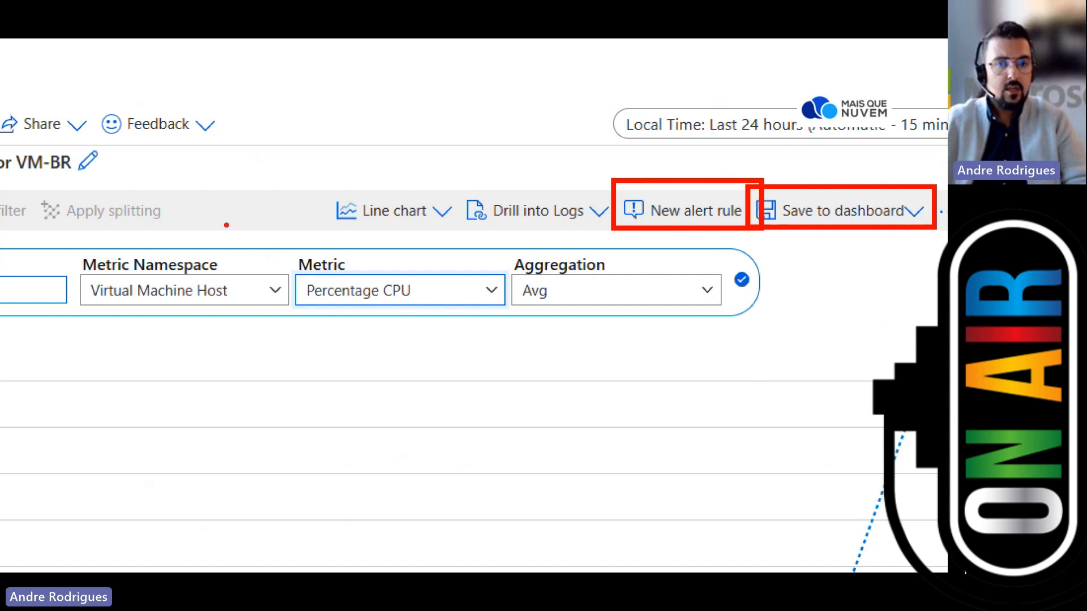
{"action": "left_click_drag", "start_coordinate": [317, 179], "coordinate": [453, 233]}
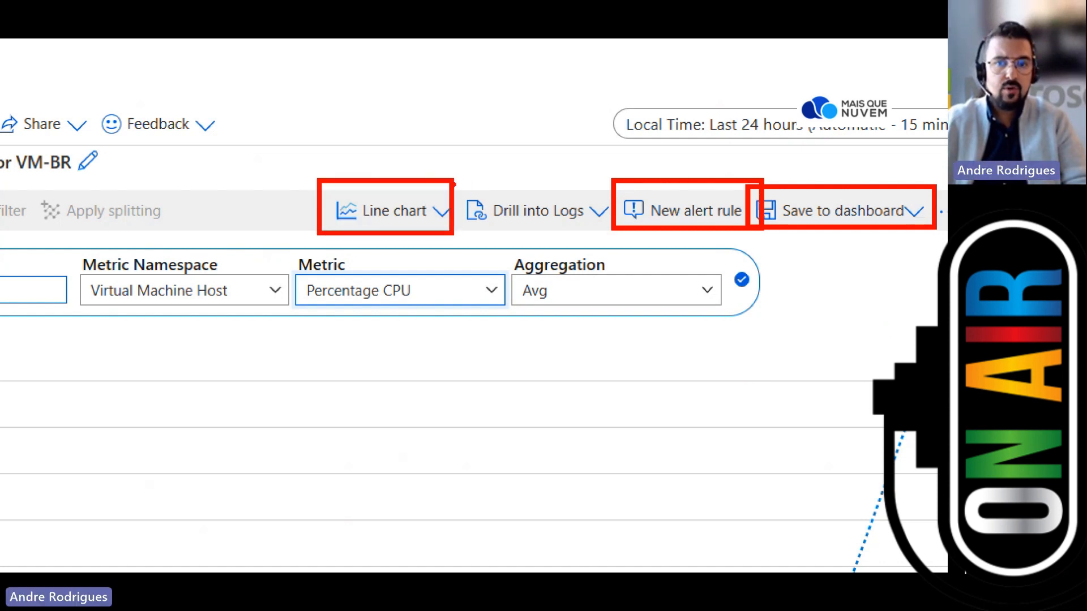
{"action": "left_click_drag", "start_coordinate": [454, 182], "coordinate": [609, 233]}
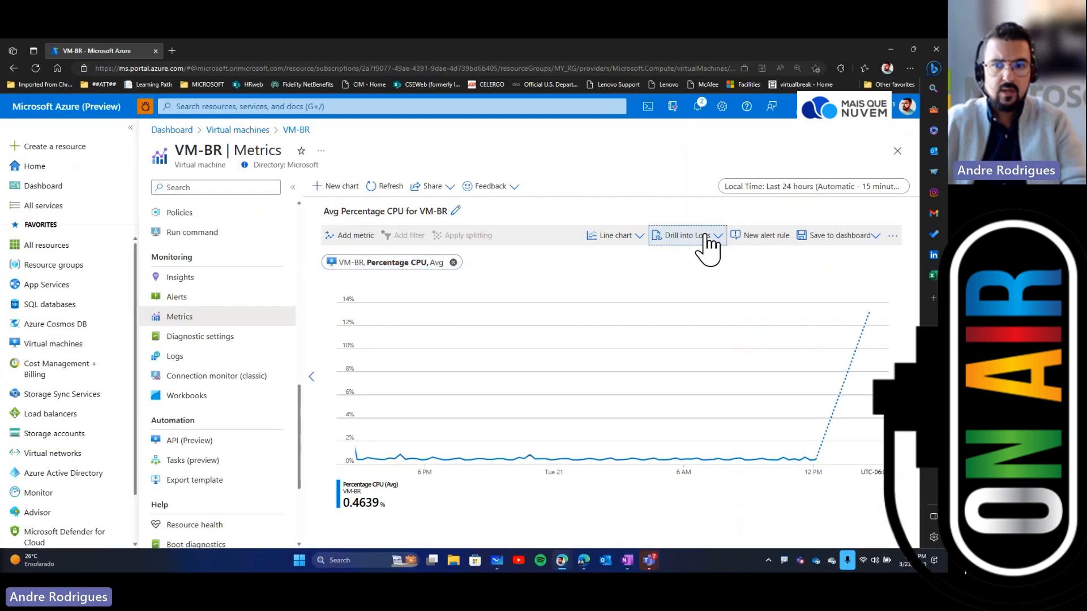
{"action": "left_click", "coordinate": [707, 243]}
{"action": "left_click", "coordinate": [758, 272]}
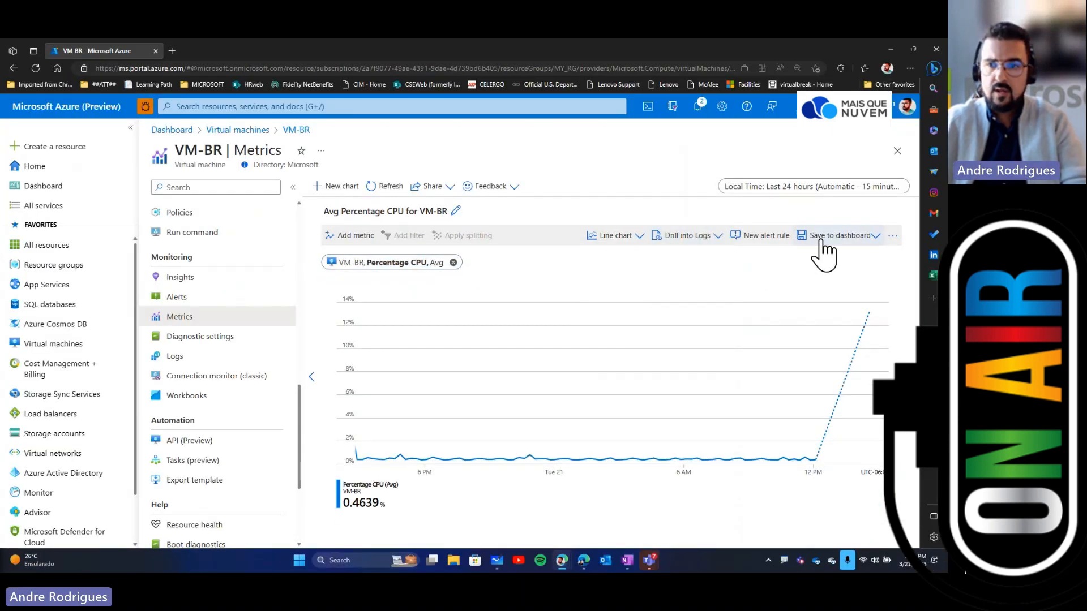
Step: Pin the CPU chart to a new private dashboard named AZ-104
{"action": "left_click", "coordinate": [872, 238]}
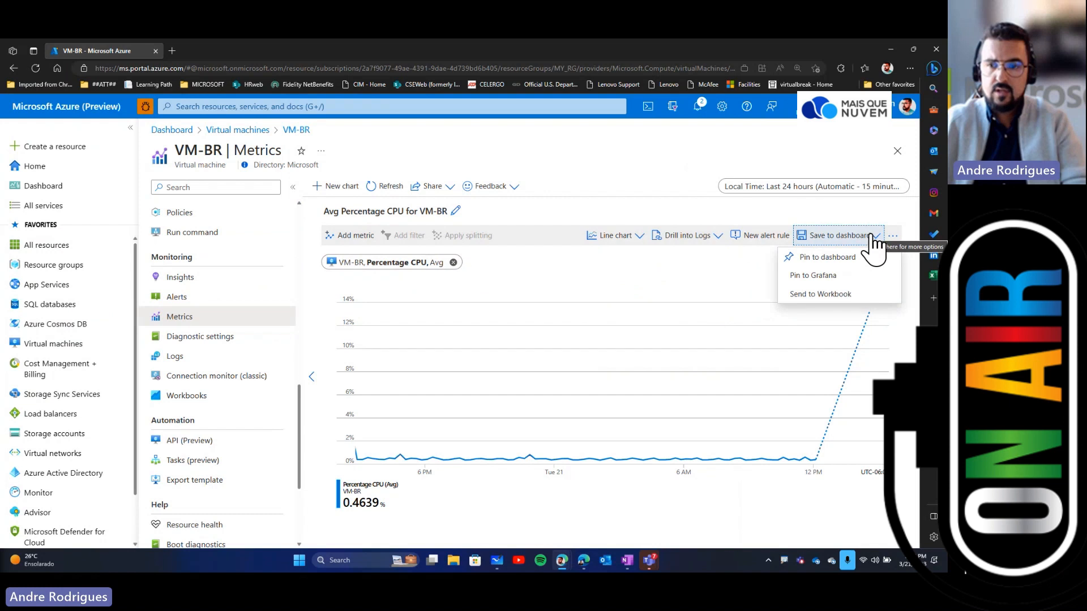
{"action": "left_click", "coordinate": [827, 257]}
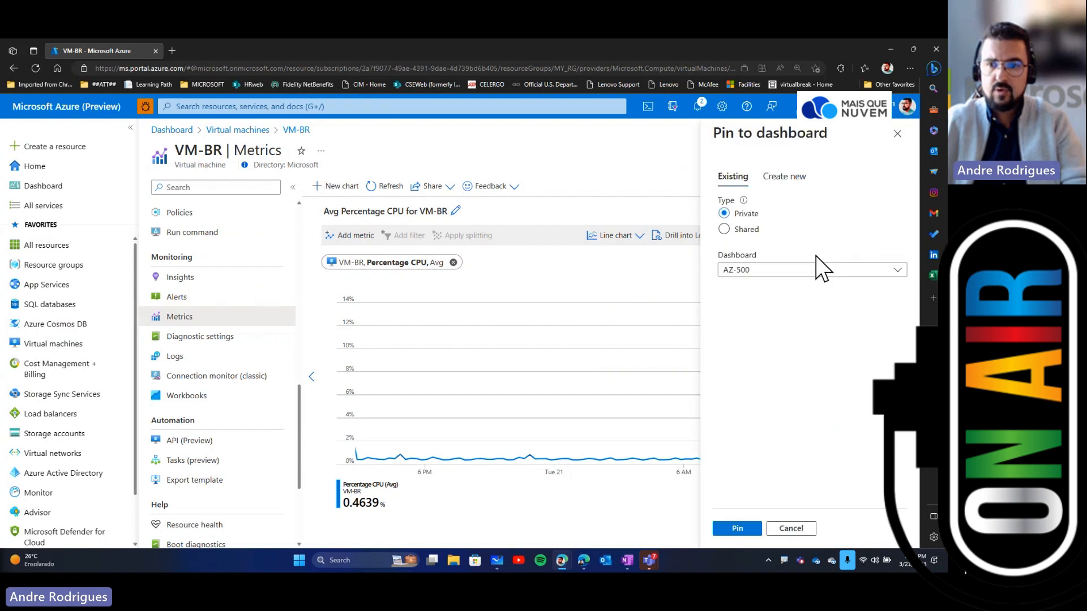
{"action": "left_click", "coordinate": [780, 176]}
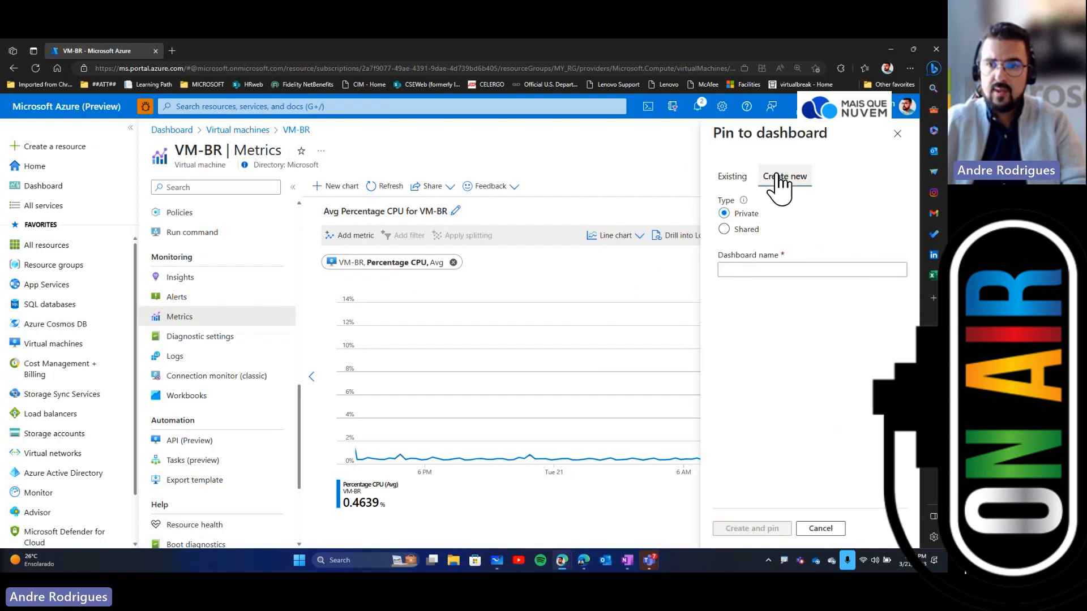
{"action": "left_click", "coordinate": [761, 269]}
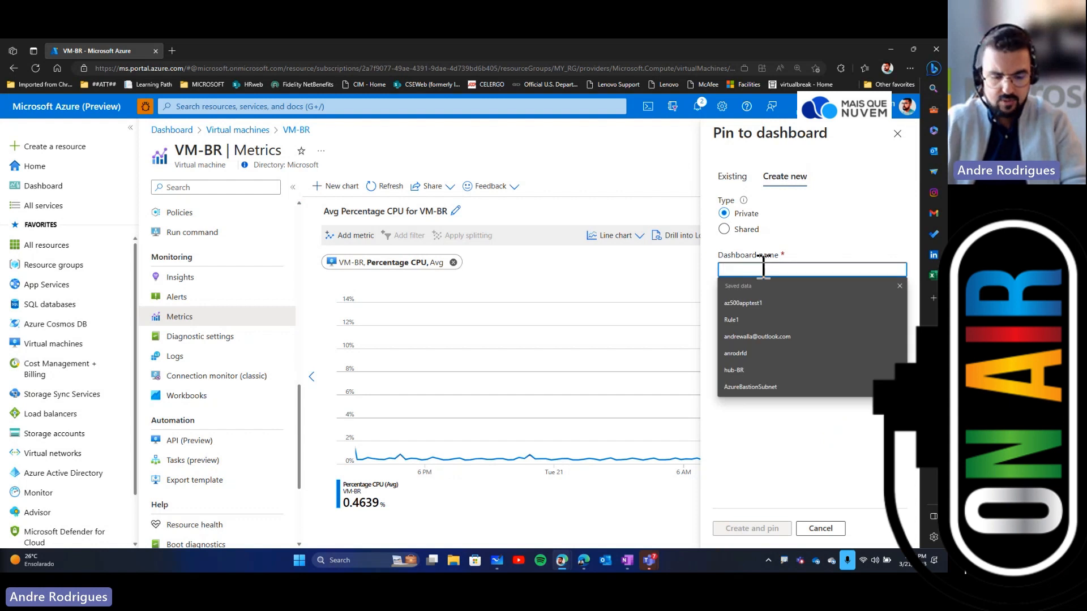
{"action": "type", "text": "AZ-"}
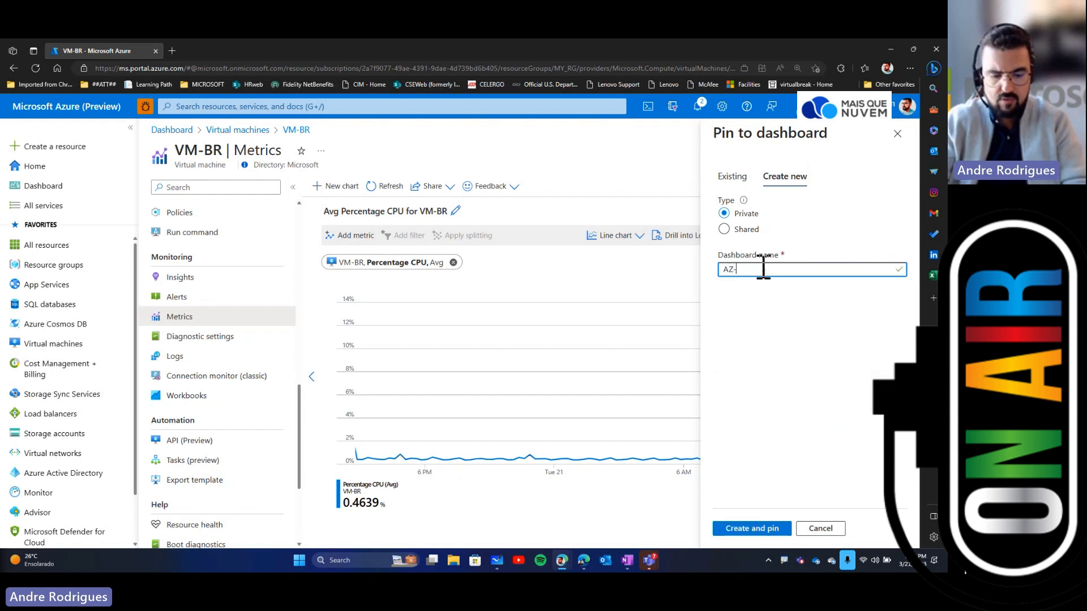
{"action": "type", "text": "104"}
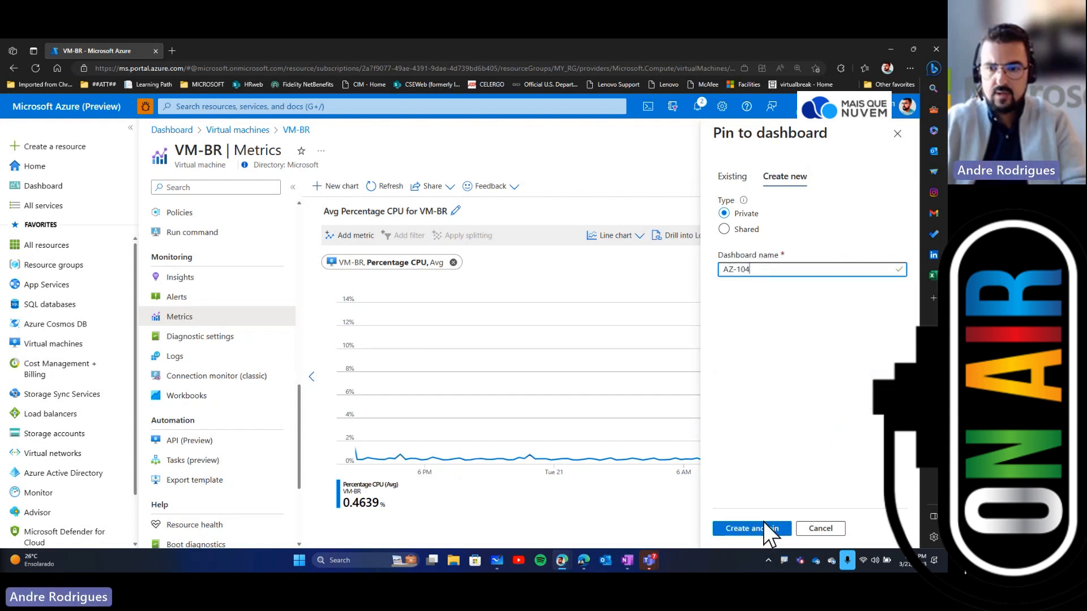
{"action": "left_click", "coordinate": [763, 528]}
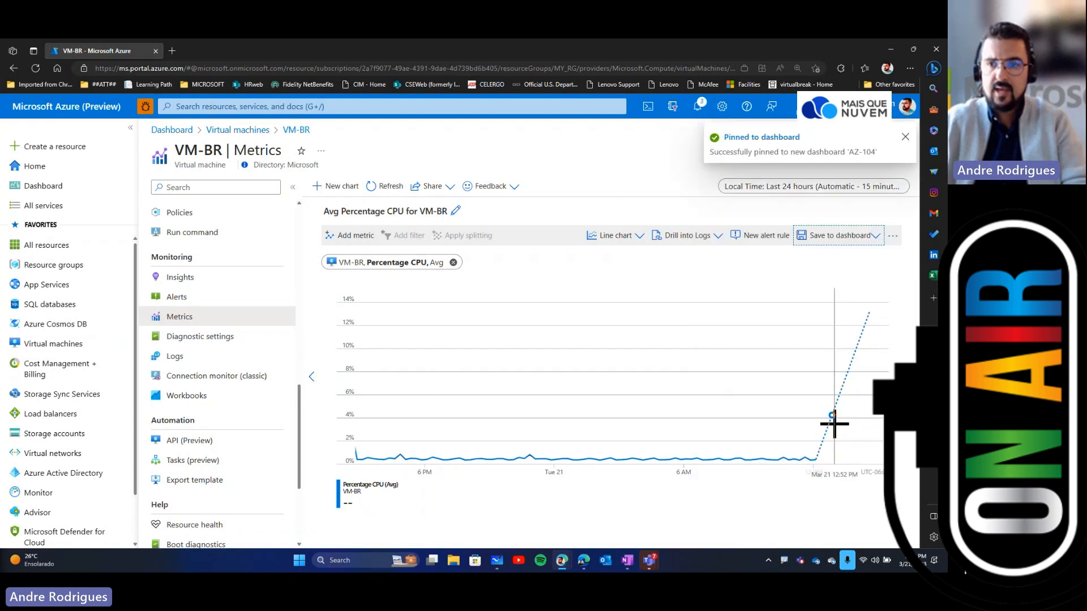
Step: Set the AZ-104 dashboard's auto refresh to every 5 minutes and preview it in full screen
{"action": "left_click", "coordinate": [746, 142]}
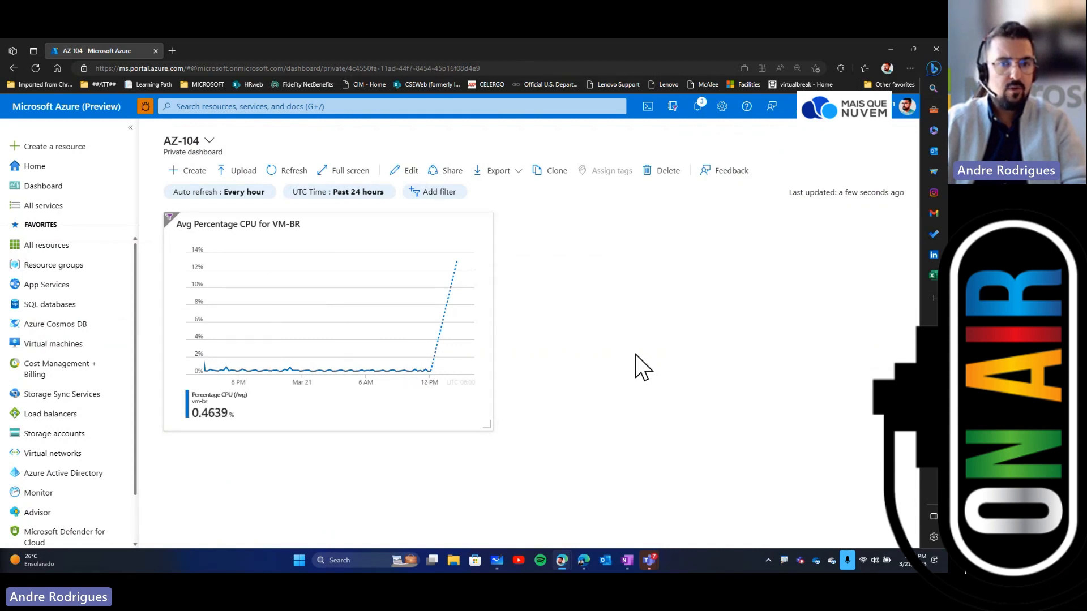
{"action": "left_click", "coordinate": [226, 193]}
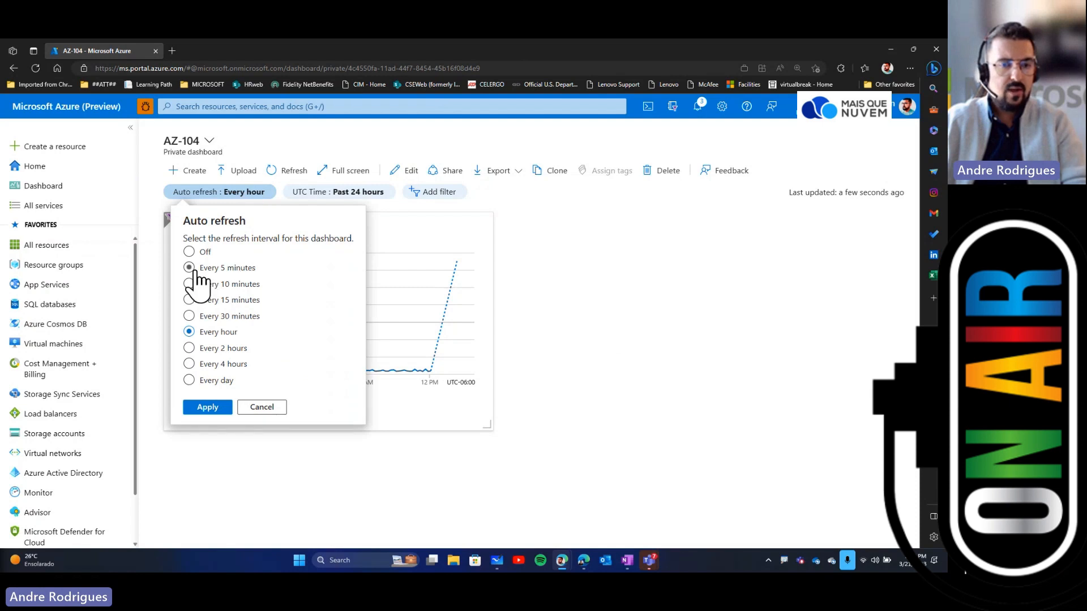
{"action": "left_click", "coordinate": [190, 268]}
{"action": "left_click", "coordinate": [208, 407]}
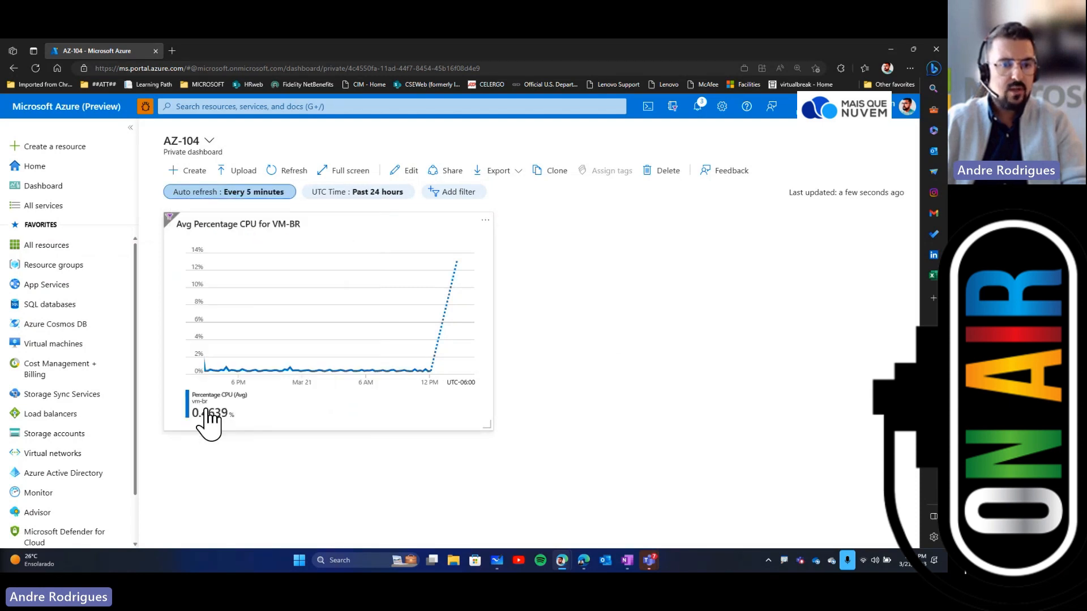
{"action": "left_click", "coordinate": [351, 170]}
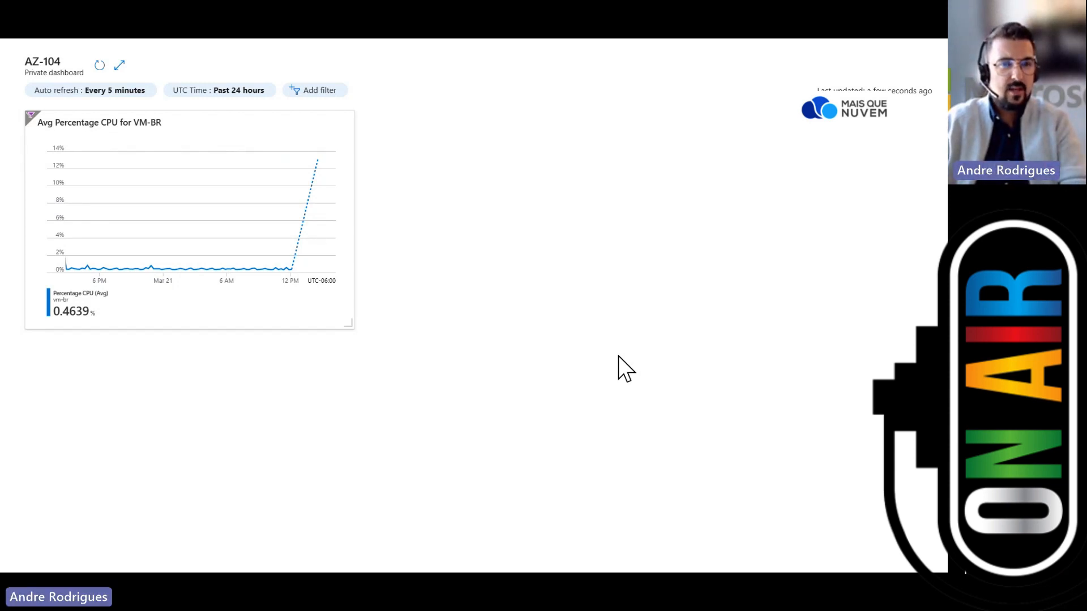
{"action": "key", "text": "Escape"}
Step: Search the web for azure dashboards images and open an example dashboard picture
{"action": "left_click", "coordinate": [172, 51]}
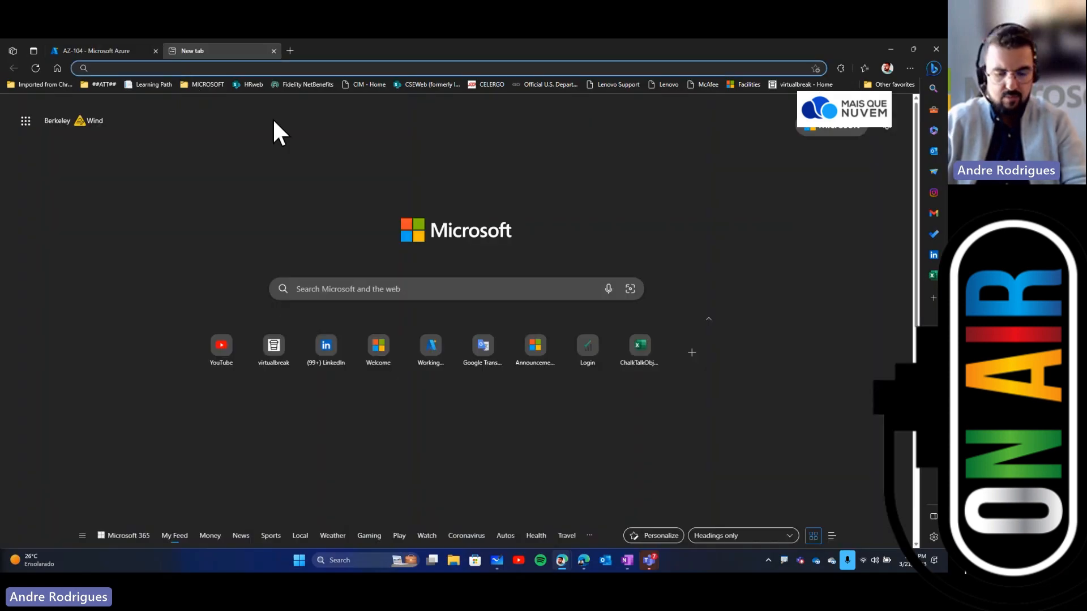
{"action": "type", "text": "azure dashboards"}
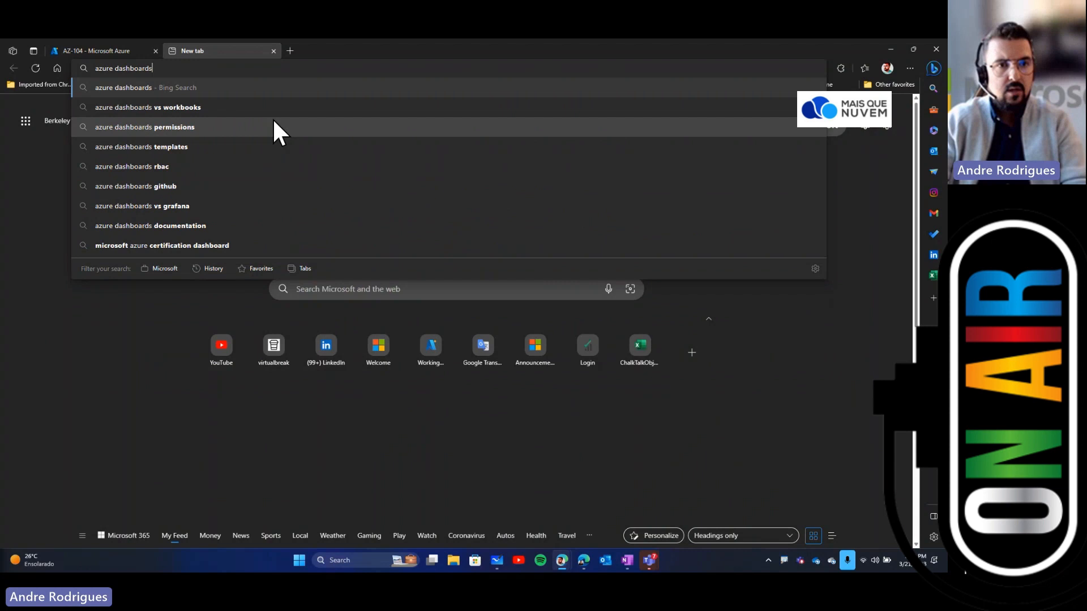
{"action": "key", "text": "Return"}
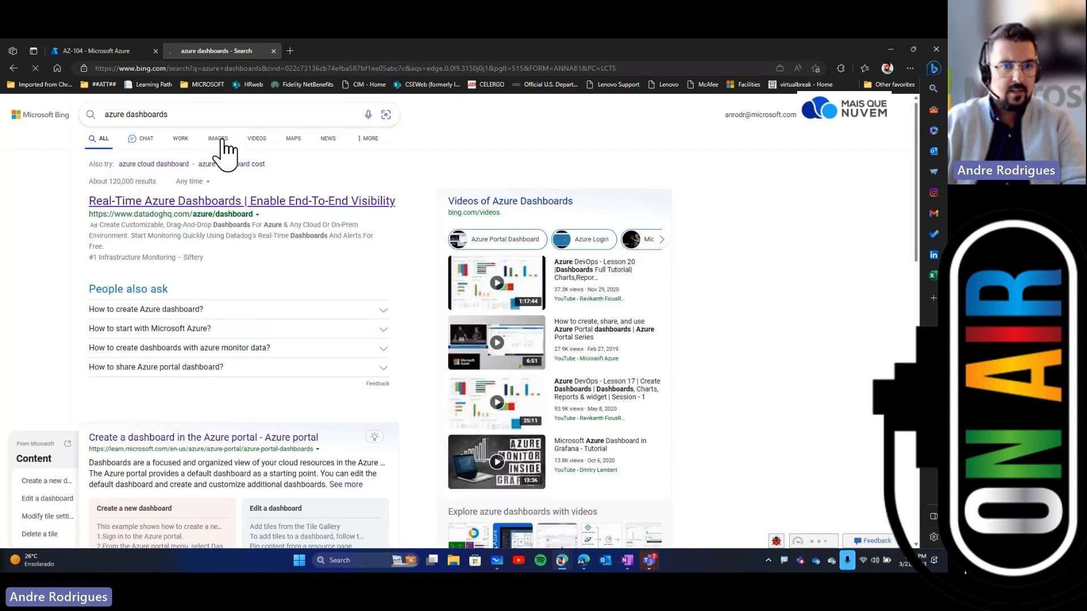
{"action": "left_click", "coordinate": [218, 139]}
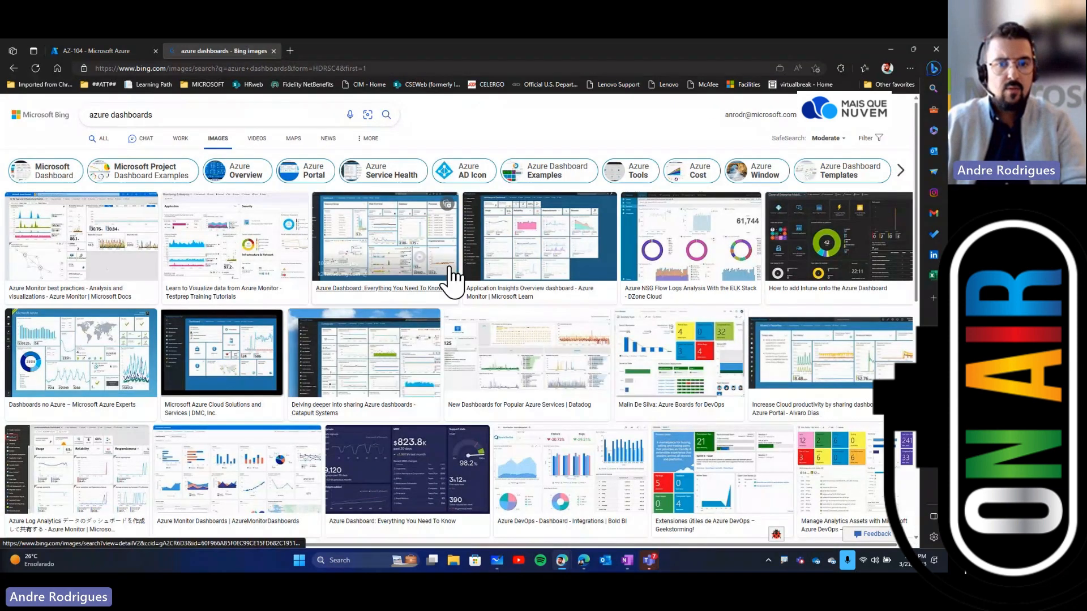
{"action": "left_click", "coordinate": [451, 279]}
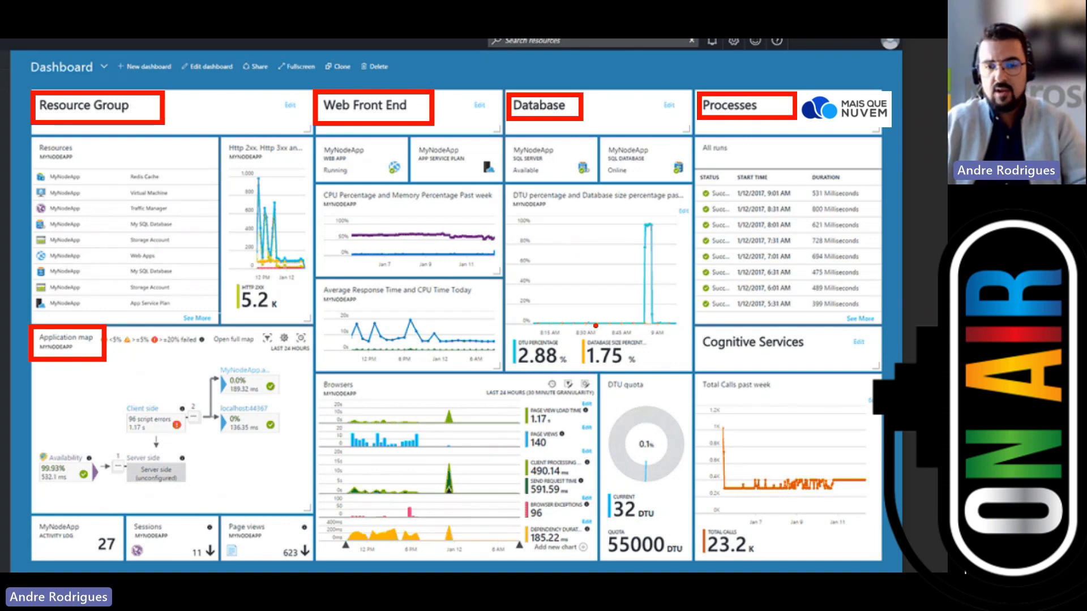
{"action": "key", "text": "Escape"}
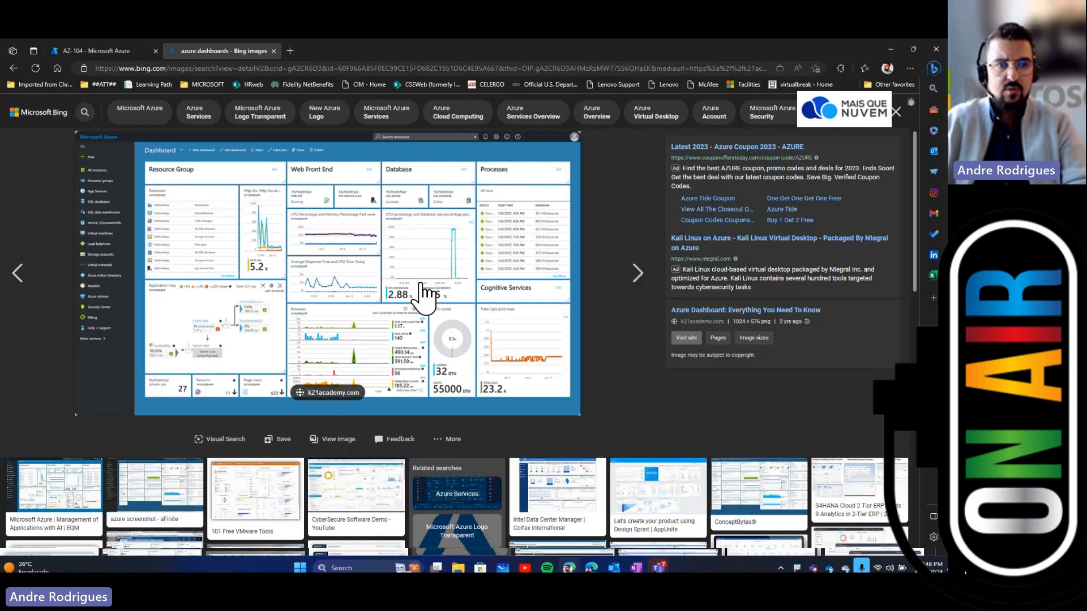
Step: Return to the Azure portal and open the Logs page of the VM-BR virtual machine
{"action": "left_click", "coordinate": [273, 51]}
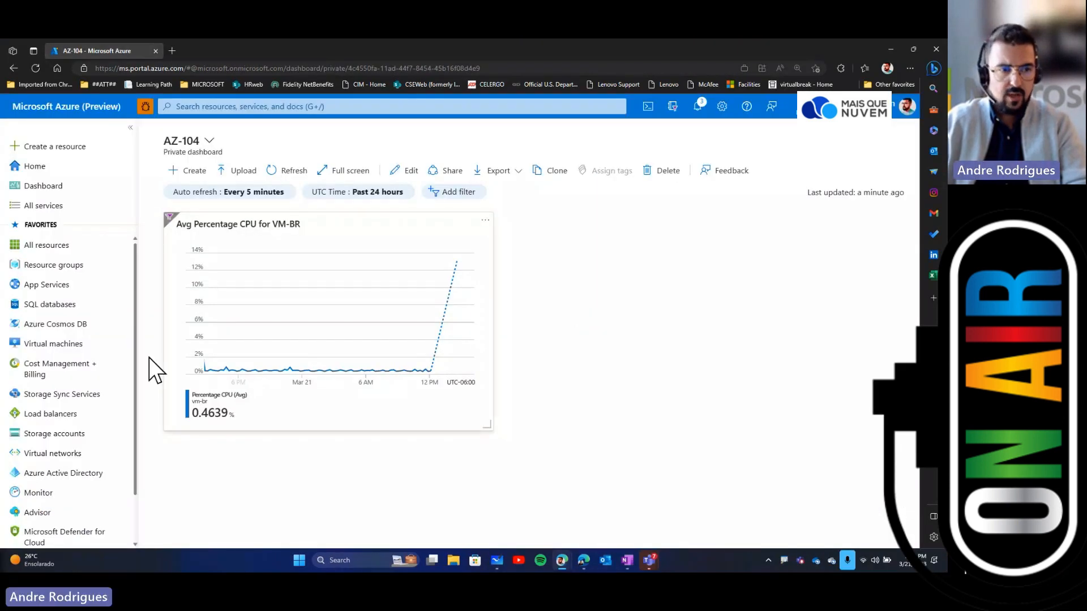
{"action": "left_click", "coordinate": [69, 343]}
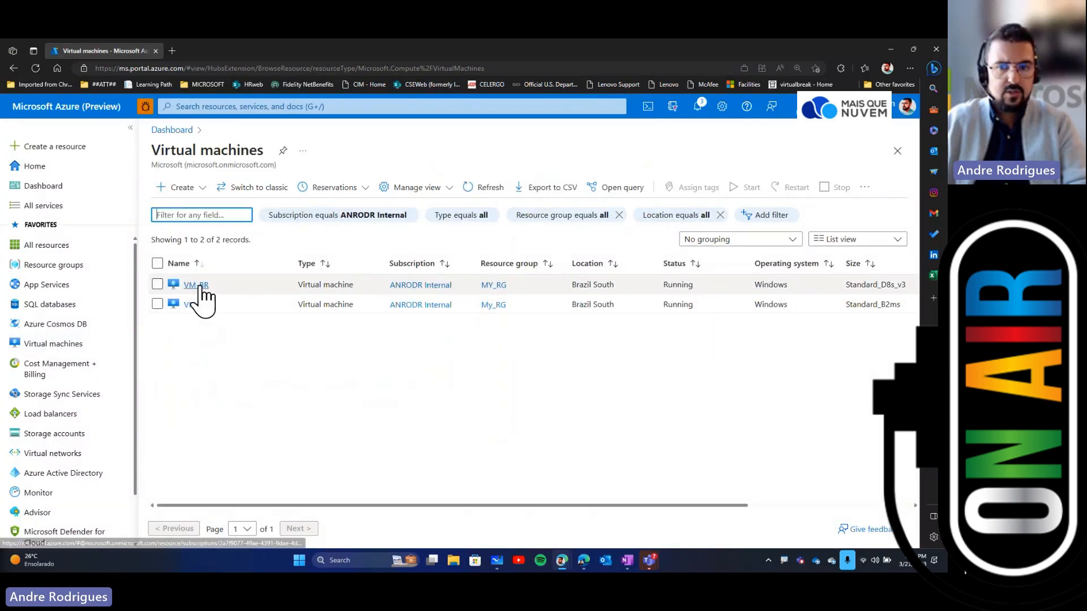
{"action": "left_click", "coordinate": [200, 286]}
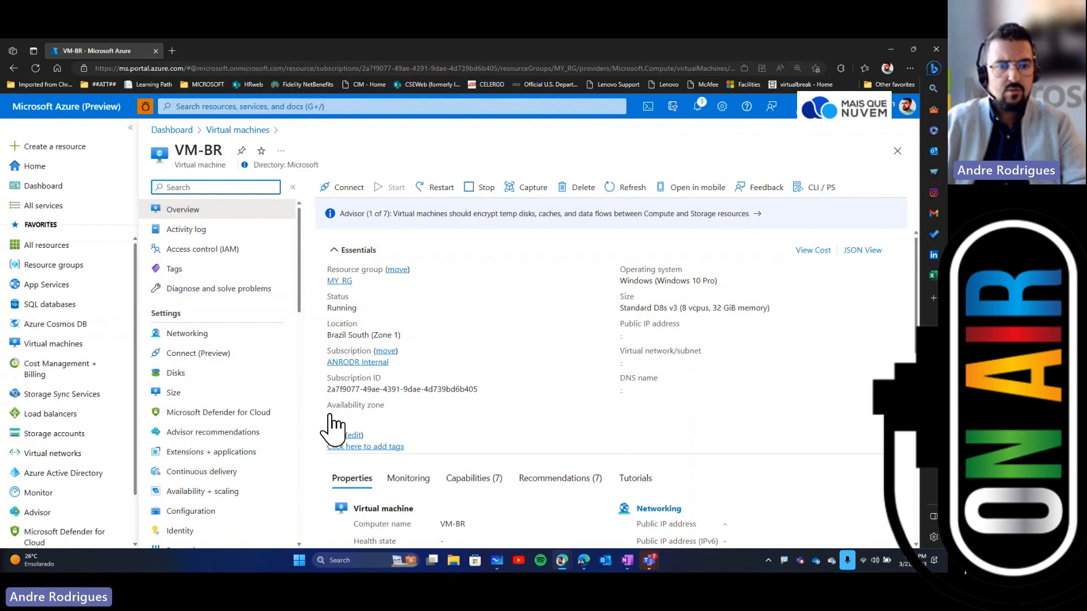
{"action": "scroll", "coordinate": [275, 410], "scroll_direction": "down", "scroll_amount": 8}
{"action": "scroll", "coordinate": [272, 397], "scroll_direction": "down", "scroll_amount": 2}
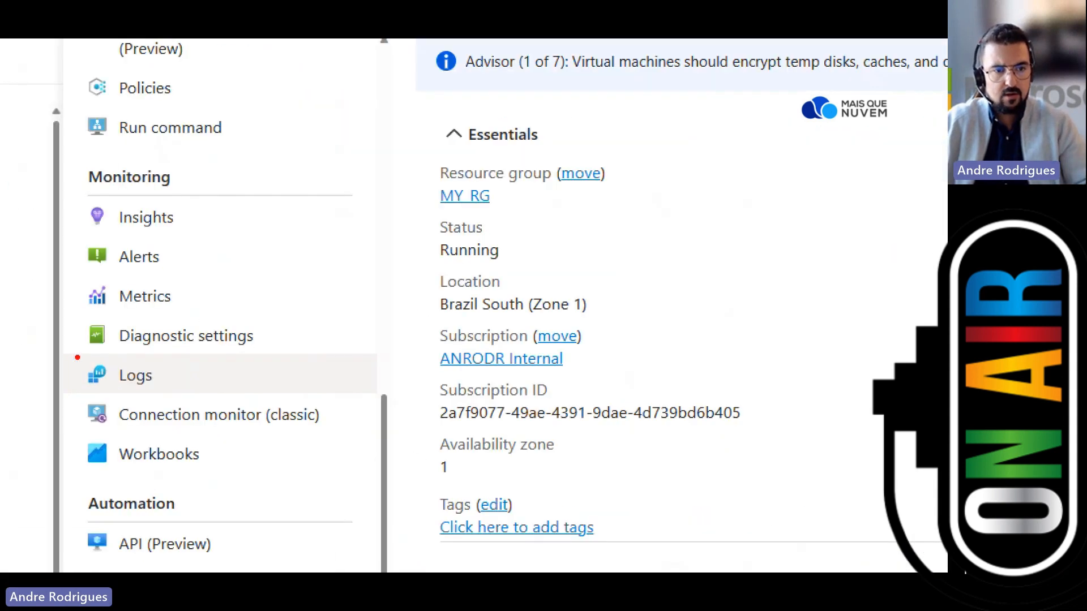
{"action": "left_click_drag", "start_coordinate": [70, 356], "coordinate": [153, 384]}
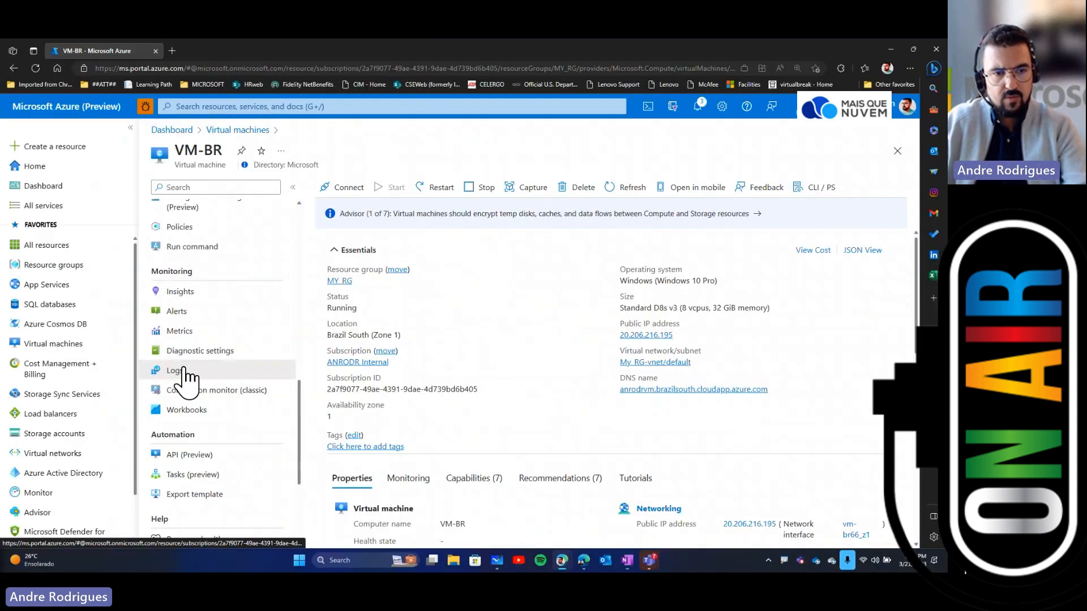
{"action": "left_click", "coordinate": [138, 376]}
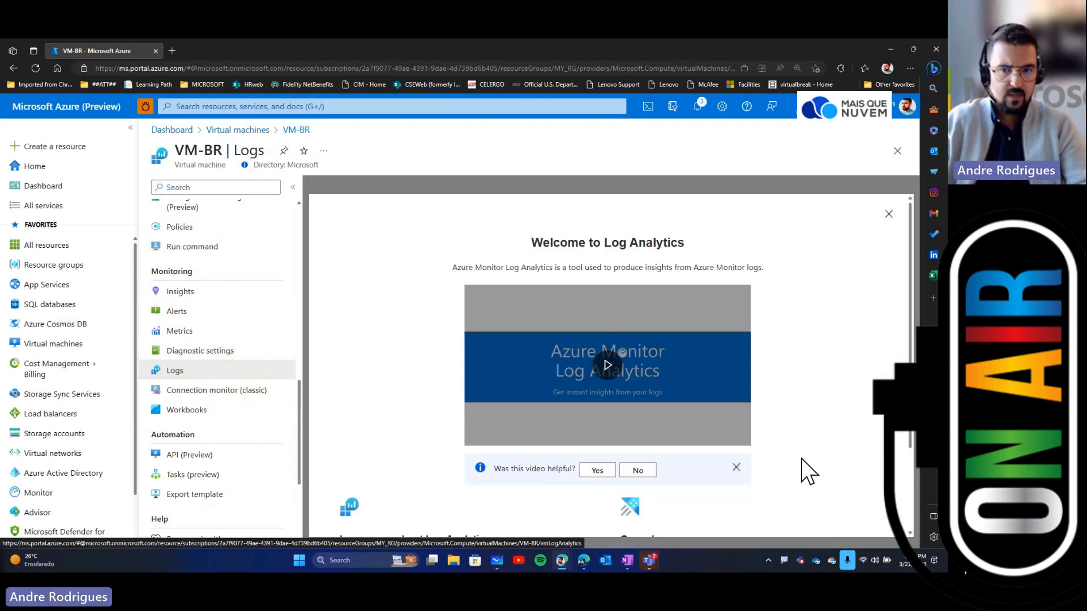
Step: Play the Log Analytics welcome video full screen at 2.02 Mbps quality, then pause it and exit full screen
{"action": "left_click", "coordinate": [607, 365]}
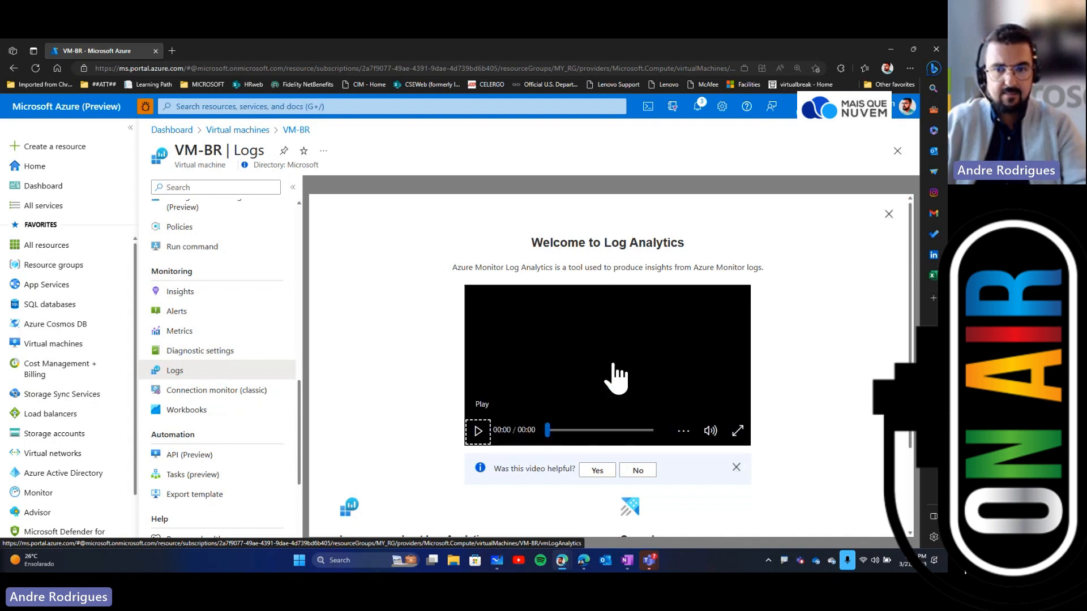
{"action": "left_click", "coordinate": [736, 433]}
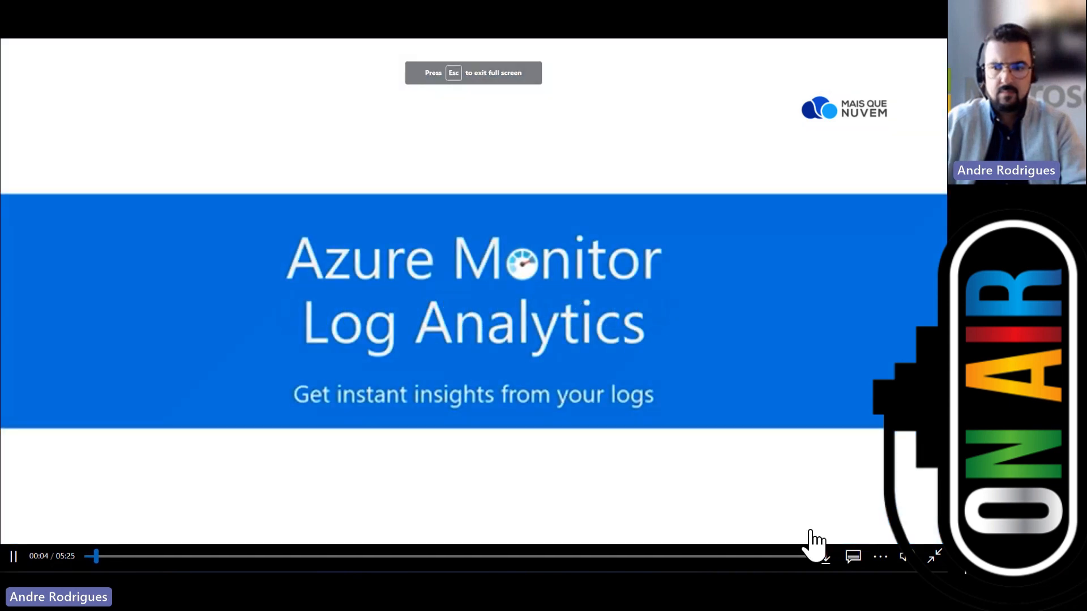
{"action": "mouse_move", "coordinate": [905, 558]}
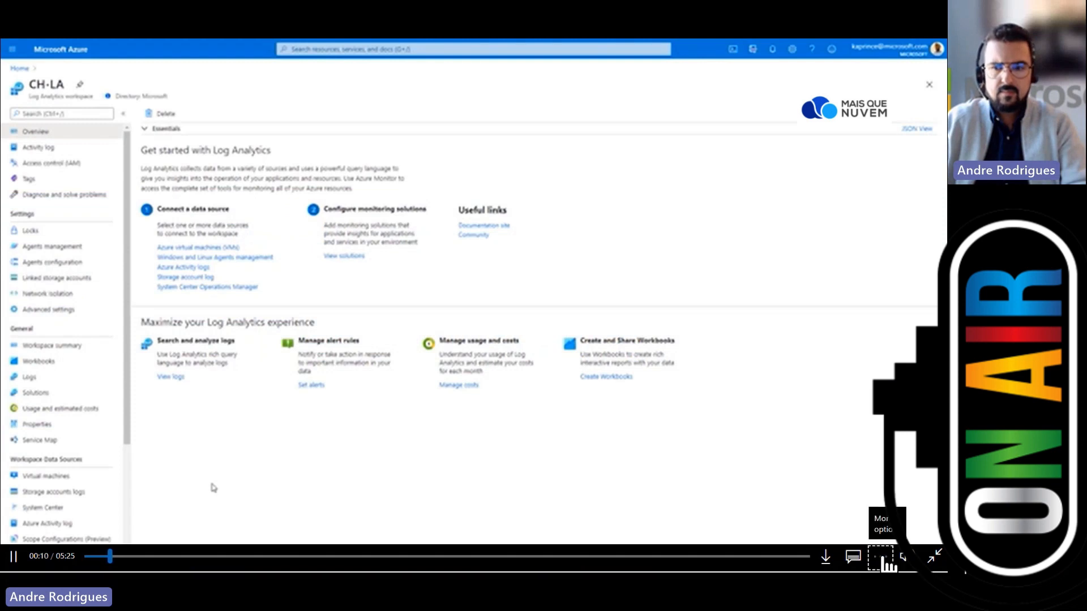
{"action": "left_click", "coordinate": [881, 557]}
{"action": "left_click", "coordinate": [855, 481]}
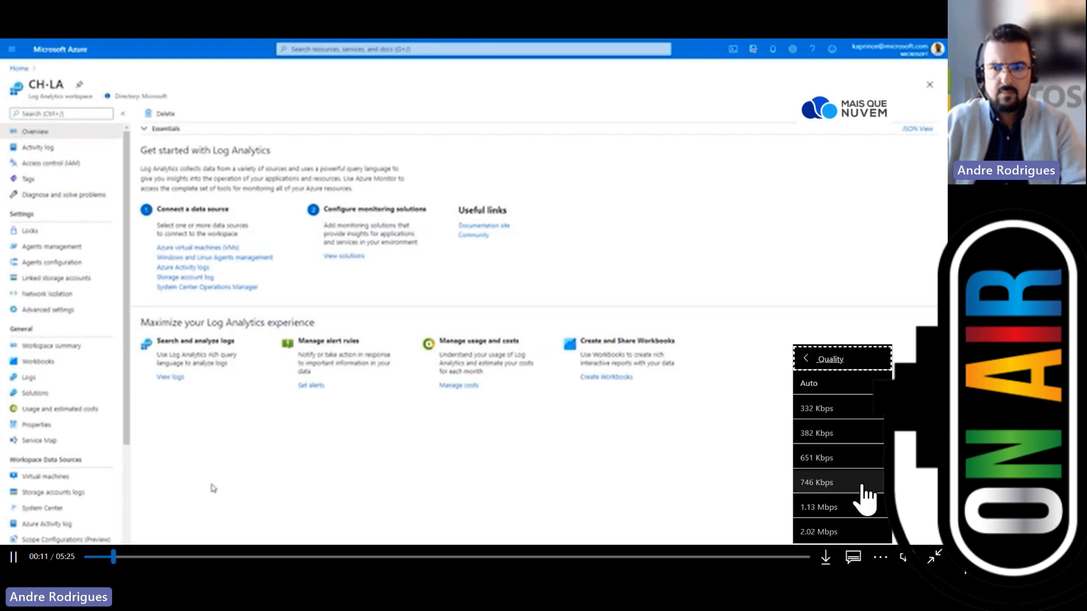
{"action": "left_click", "coordinate": [838, 534]}
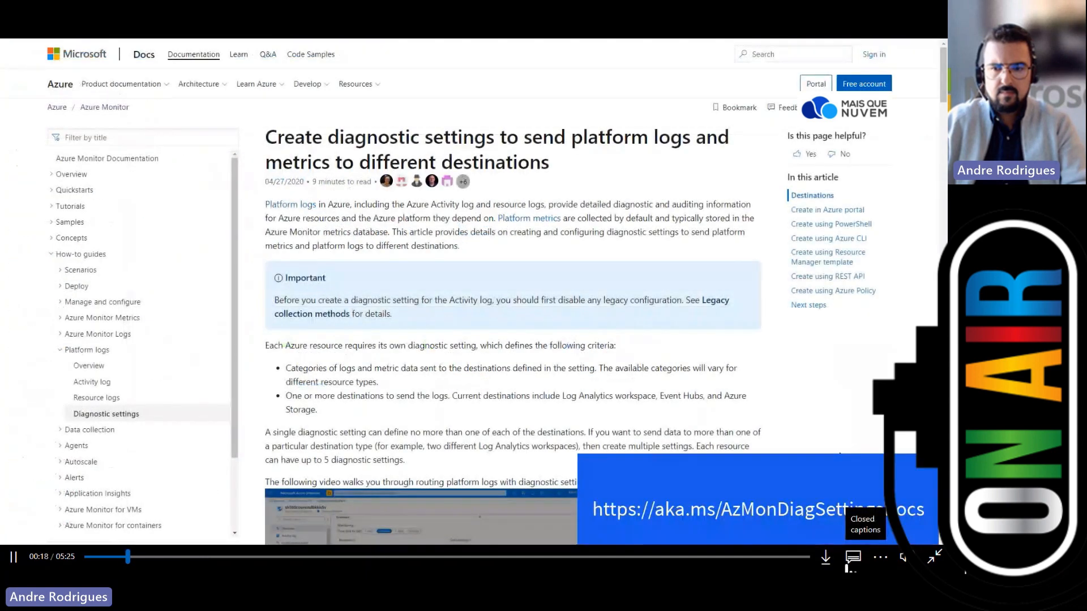
{"action": "left_click", "coordinate": [13, 557]}
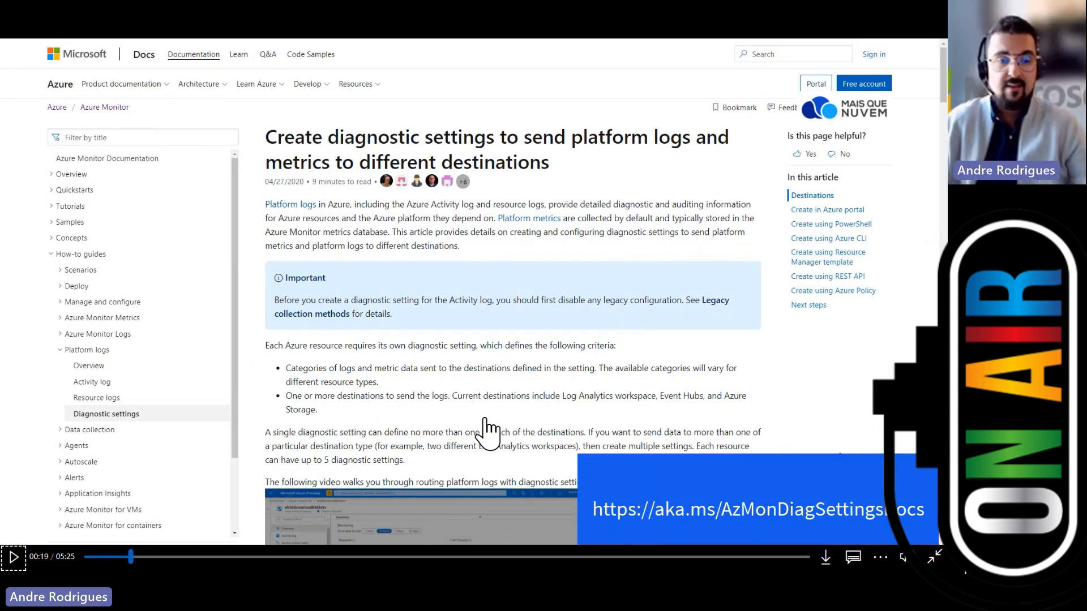
{"action": "key", "text": "Escape"}
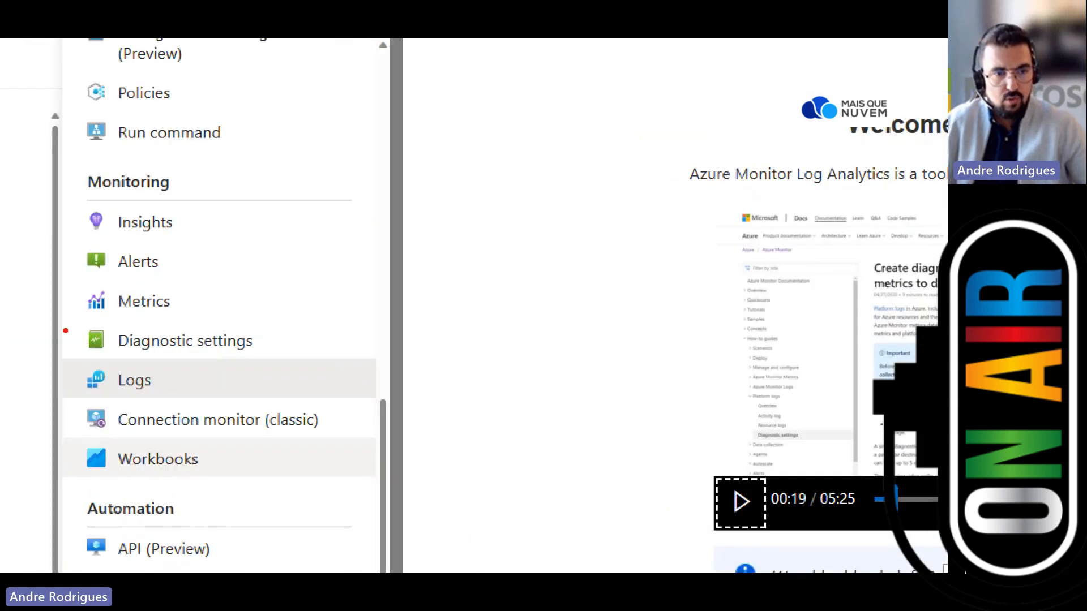
Step: Open VM-BR's Diagnostic settings page and highlight the Install Diagnostics Extension heading
{"action": "mouse_move", "coordinate": [67, 320]}
{"action": "left_mouse_down"}
{"action": "mouse_move", "coordinate": [233, 357]}
{"action": "mouse_move", "coordinate": [294, 358]}
{"action": "left_mouse_up"}
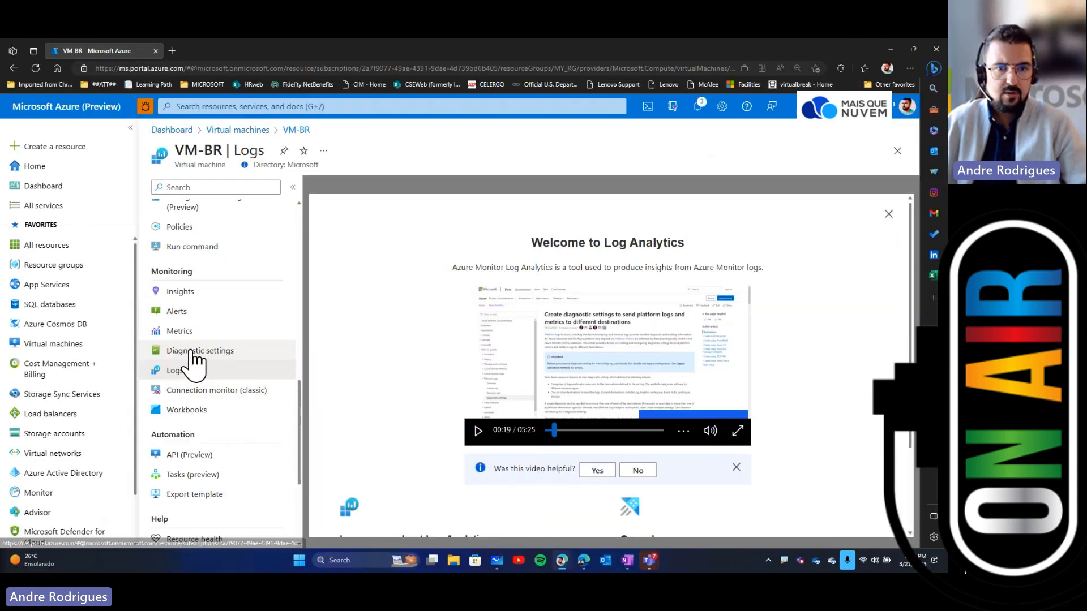
{"action": "left_click", "coordinate": [181, 343]}
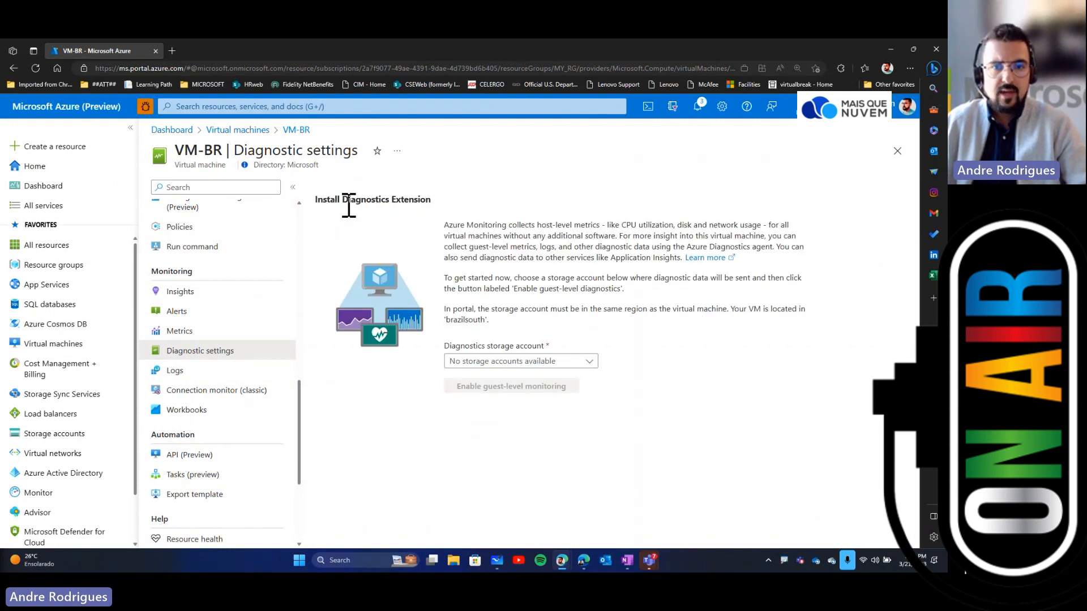
{"action": "left_click_drag", "start_coordinate": [342, 200], "coordinate": [433, 214]}
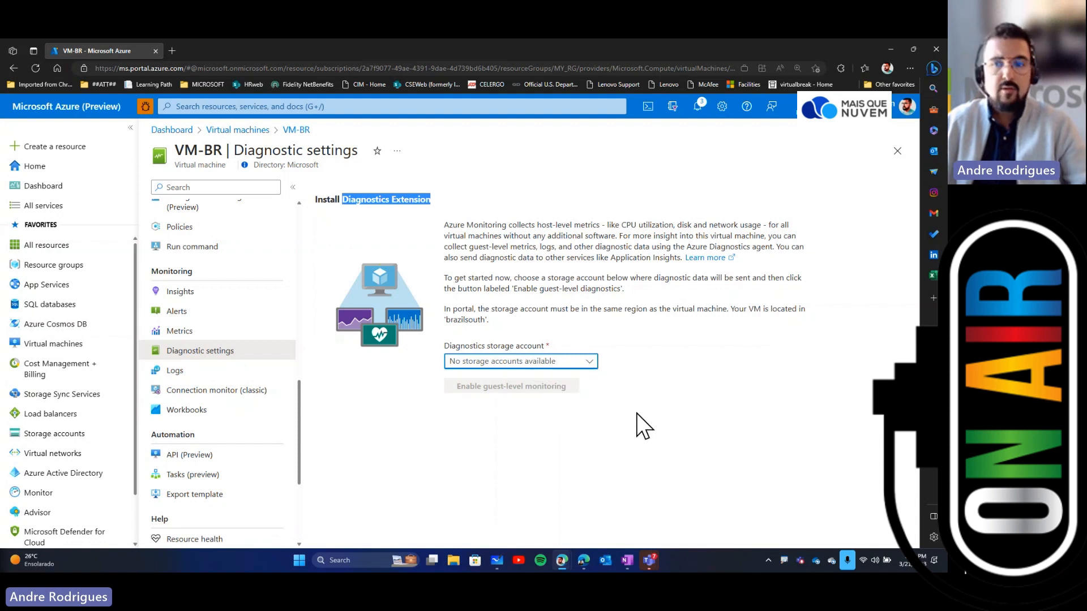
{"action": "left_click", "coordinate": [658, 463]}
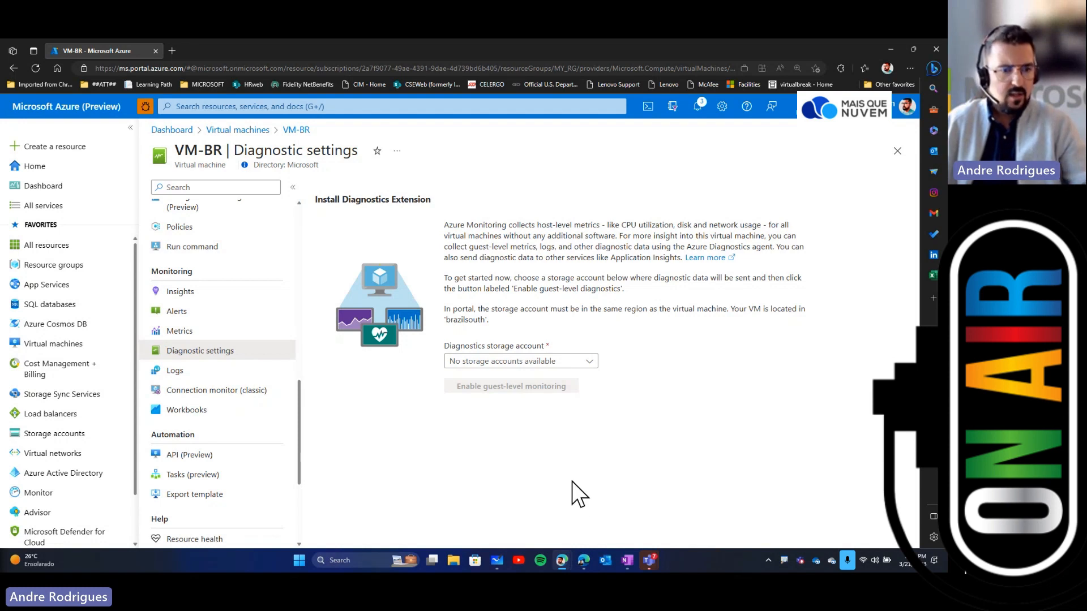
Step: Browse the load balancers list, then open Azure Monitor's overview and review its Insights section
{"action": "left_click", "coordinate": [56, 417]}
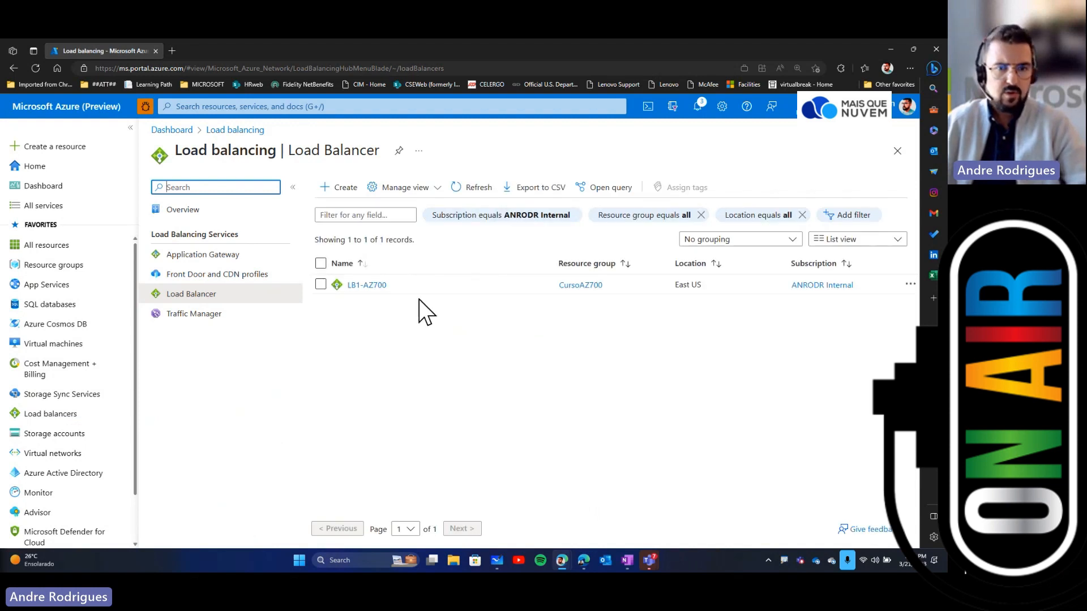
{"action": "mouse_move", "coordinate": [375, 290]}
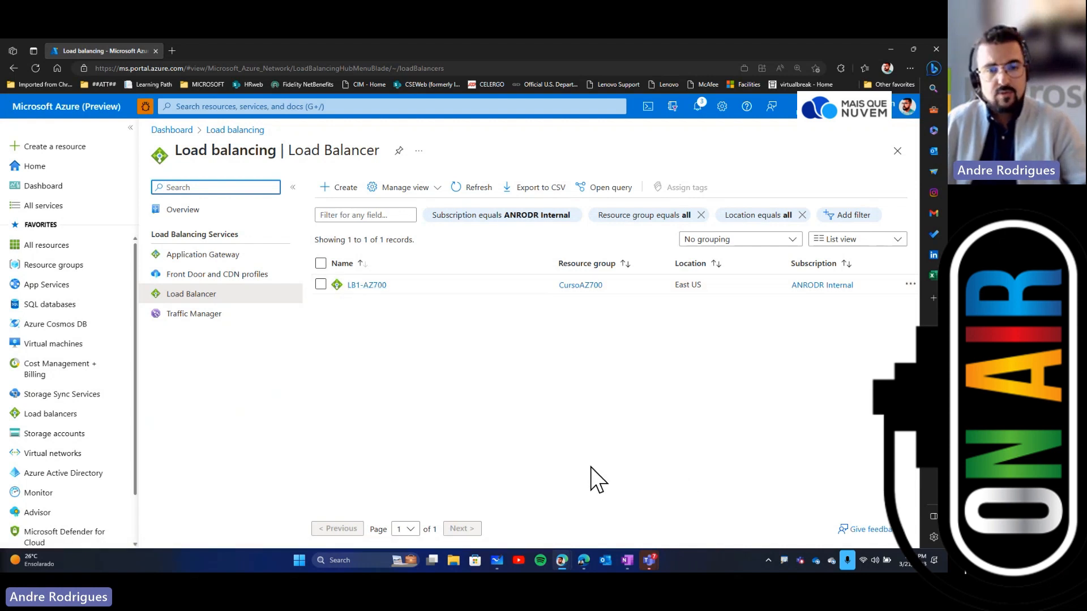
{"action": "left_click", "coordinate": [37, 494]}
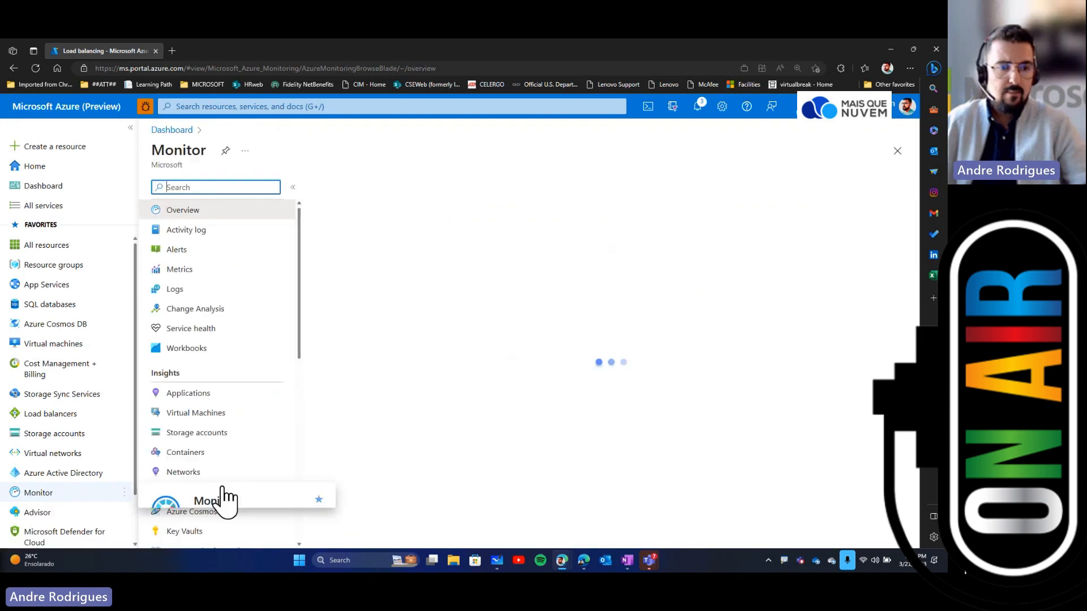
{"action": "scroll", "coordinate": [286, 450], "scroll_direction": "down", "scroll_amount": 3}
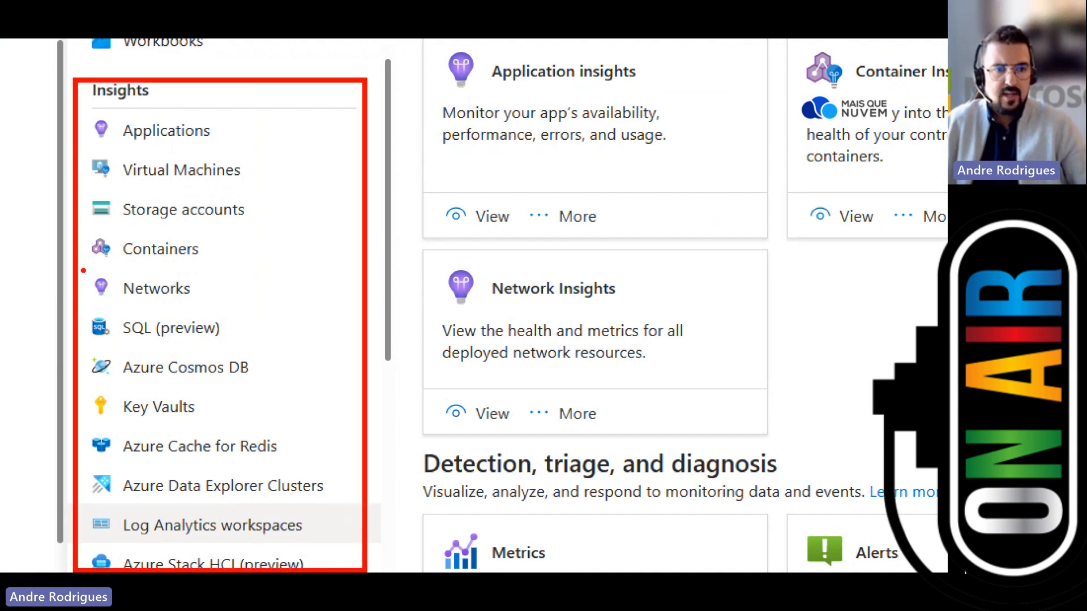
{"action": "left_click_drag", "start_coordinate": [83, 270], "coordinate": [220, 307]}
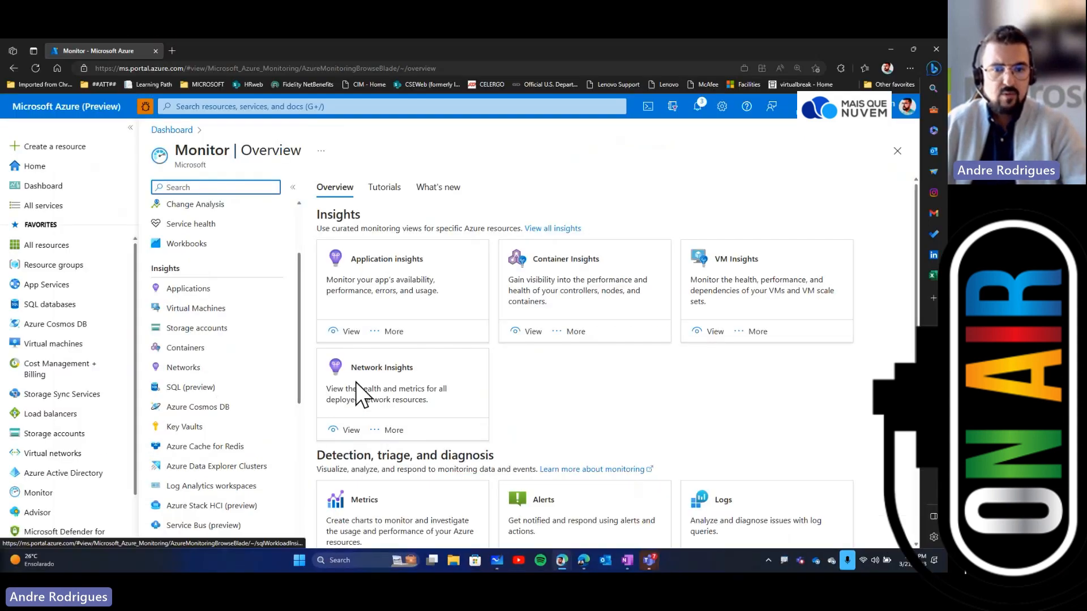
{"action": "left_click_drag", "start_coordinate": [501, 289], "coordinate": [619, 292]}
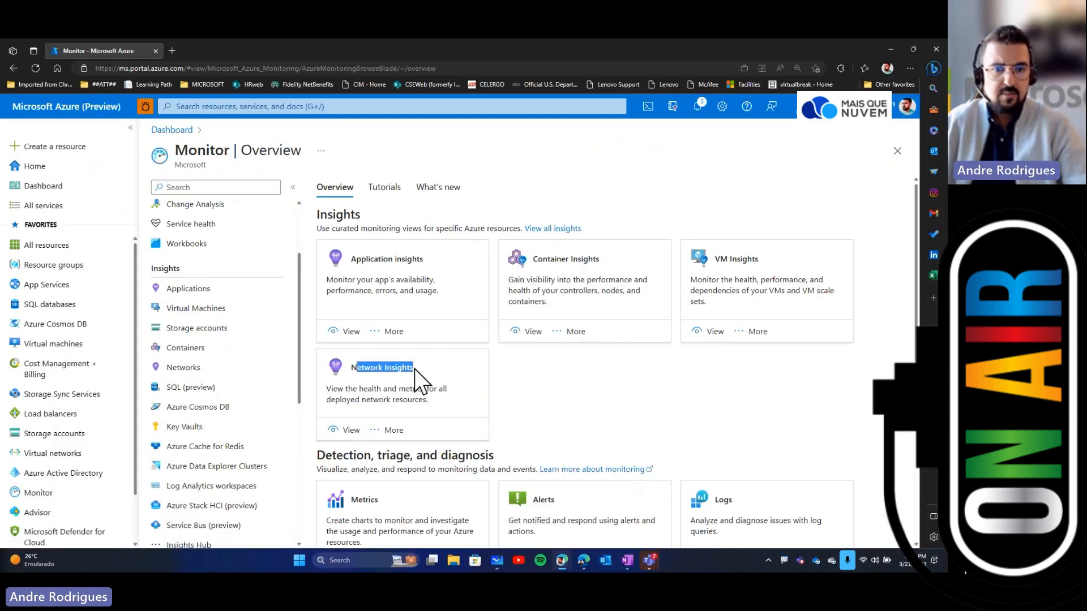
Step: Open Monitor's Networks insights and examine the network health filters and resource tiles
{"action": "left_click", "coordinate": [188, 368]}
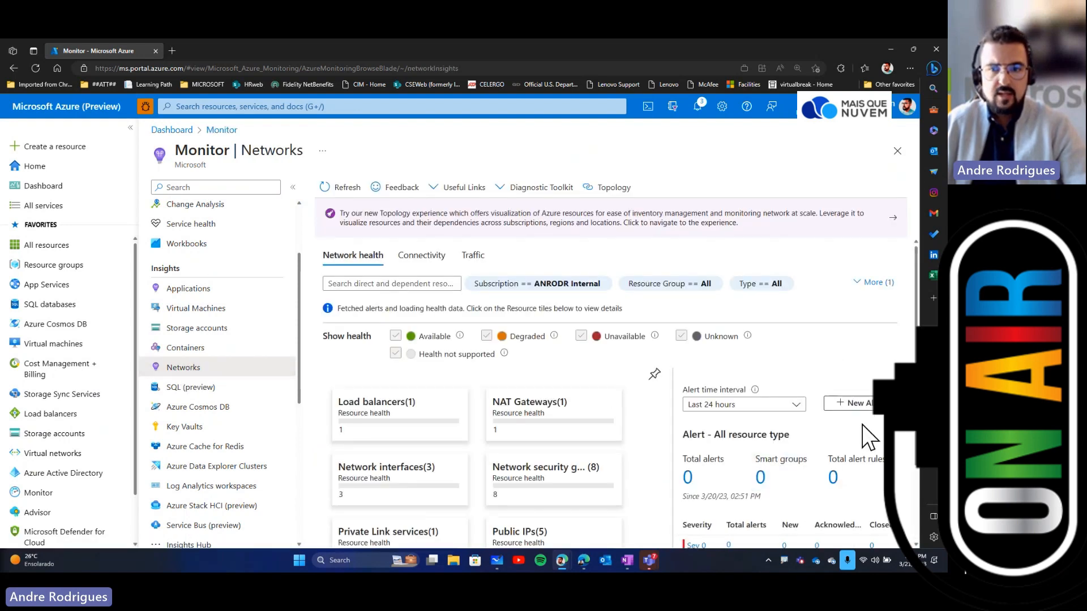
{"action": "scroll", "coordinate": [863, 426], "scroll_direction": "down", "scroll_amount": 2}
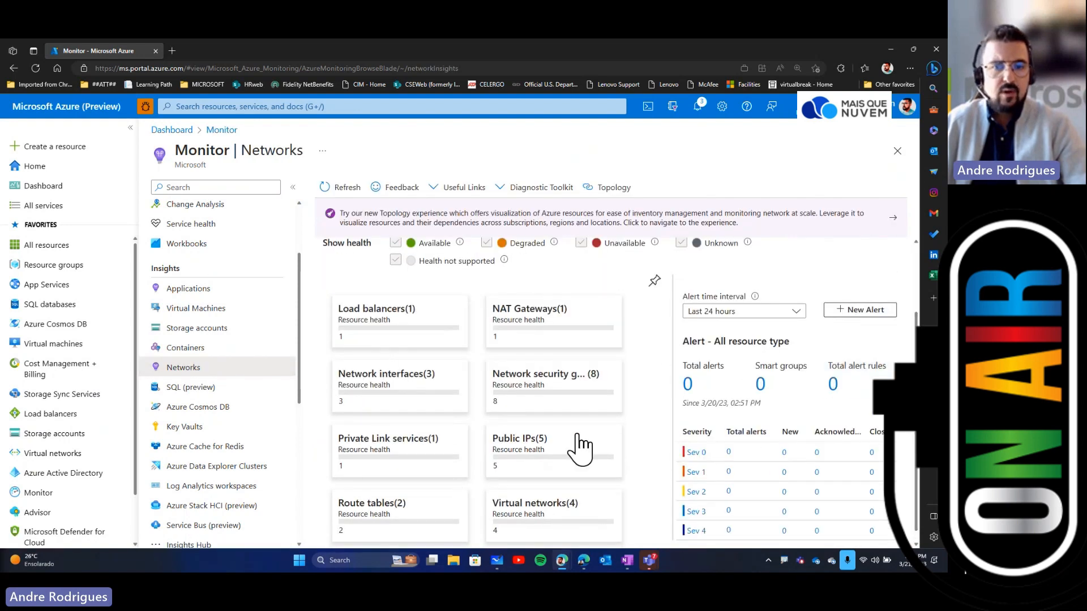
{"action": "scroll", "coordinate": [577, 436], "scroll_direction": "up", "scroll_amount": 1}
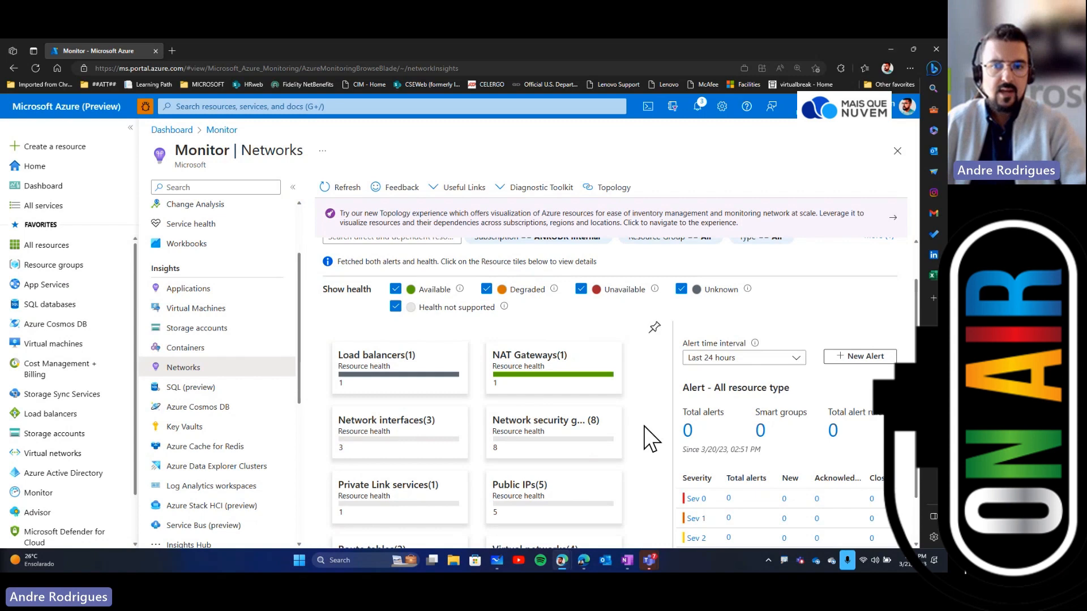
{"action": "scroll", "coordinate": [651, 439], "scroll_direction": "up", "scroll_amount": 1}
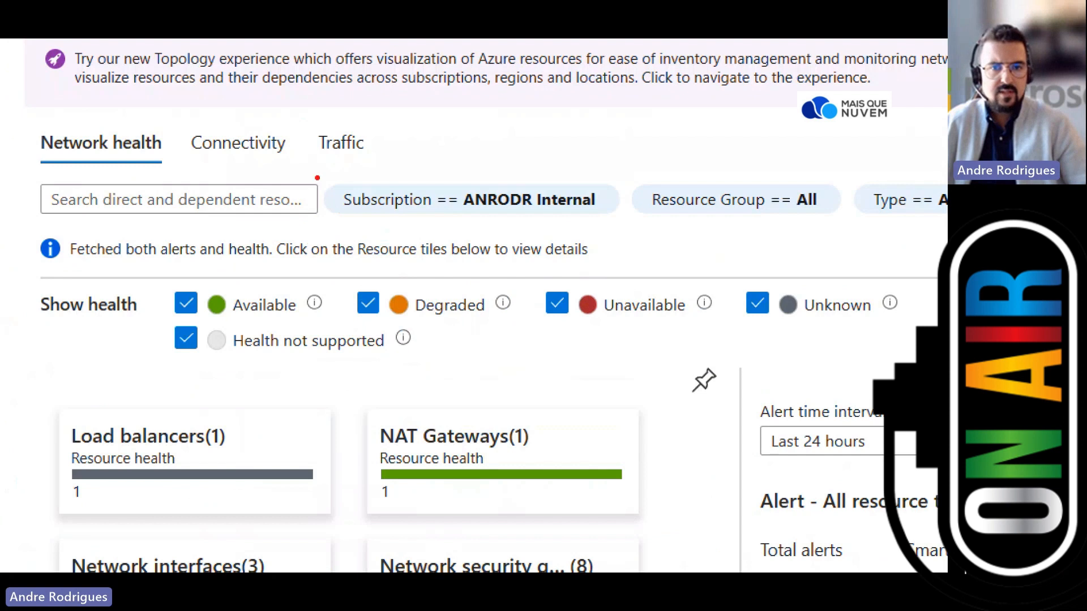
{"action": "left_click_drag", "start_coordinate": [318, 178], "coordinate": [627, 225]}
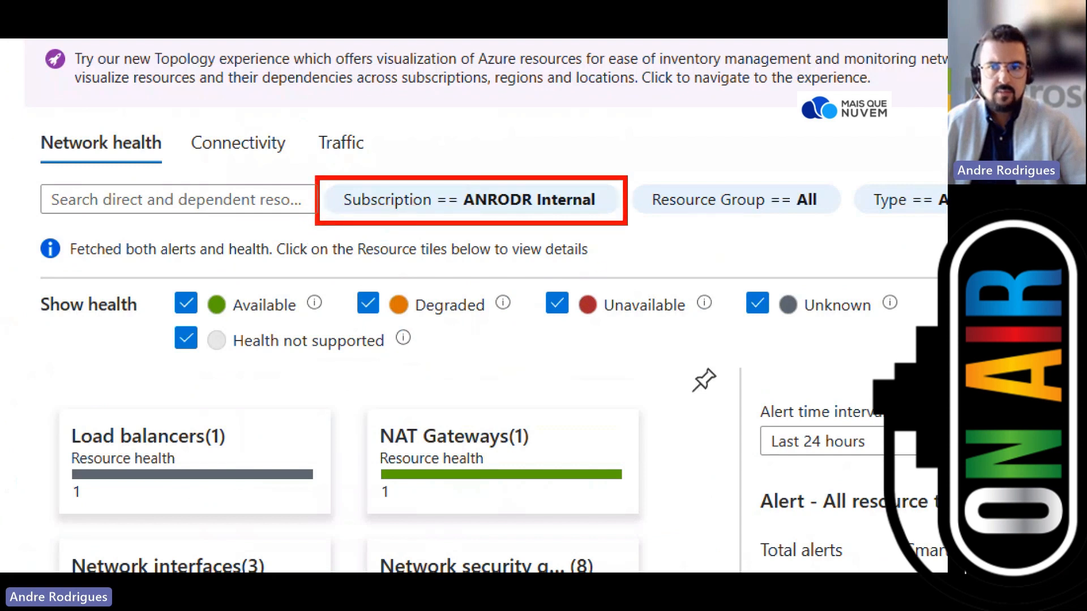
{"action": "mouse_move", "coordinate": [630, 174]}
{"action": "left_mouse_down"}
{"action": "mouse_move", "coordinate": [749, 220]}
{"action": "mouse_move", "coordinate": [847, 226]}
{"action": "left_mouse_up"}
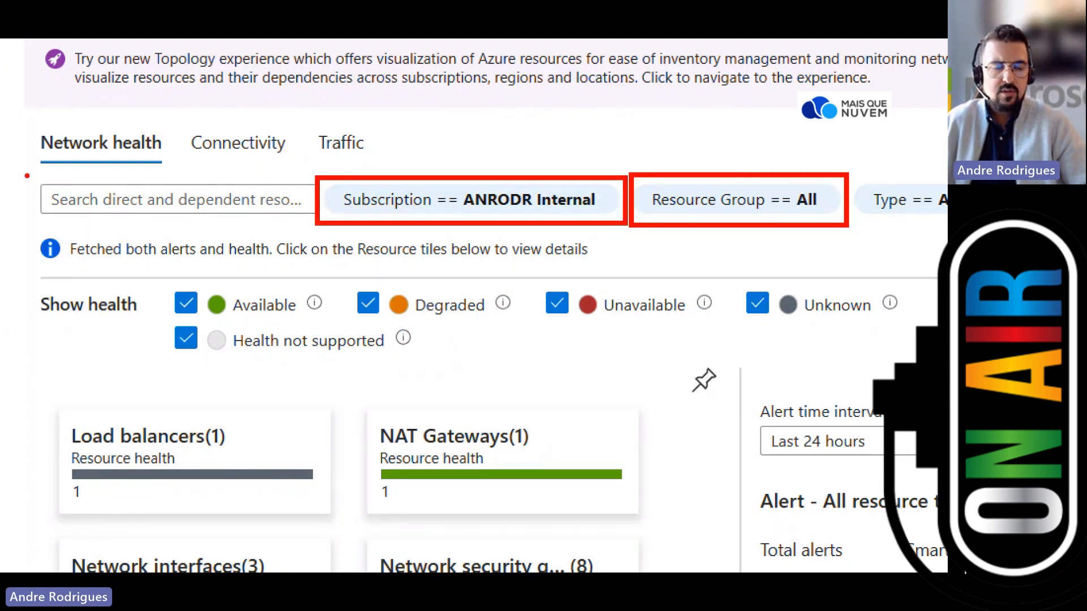
{"action": "left_click_drag", "start_coordinate": [27, 172], "coordinate": [360, 233]}
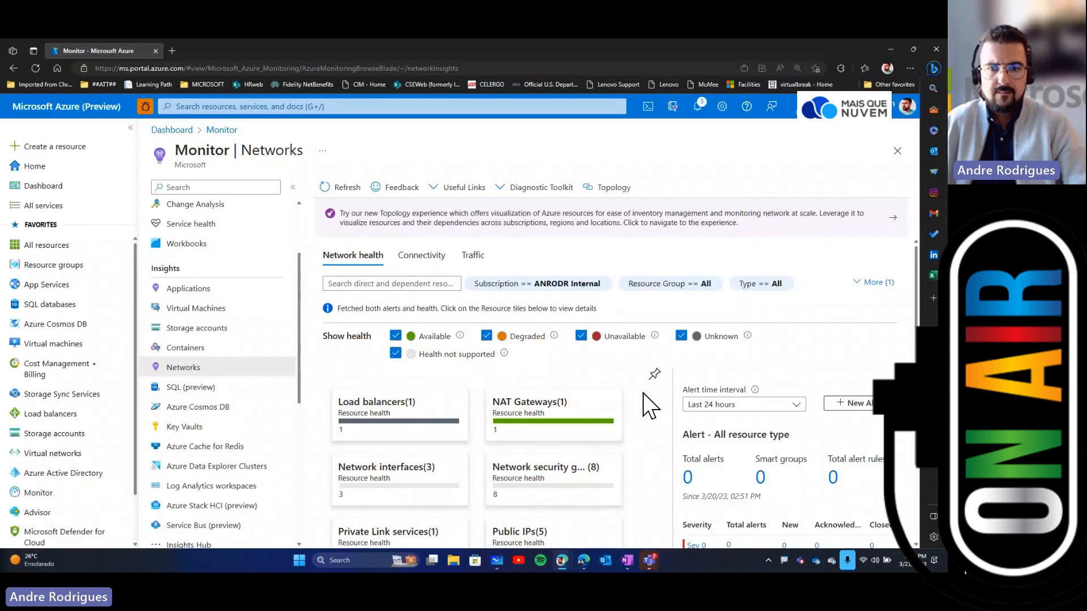
{"action": "scroll", "coordinate": [712, 417], "scroll_direction": "down", "scroll_amount": 3}
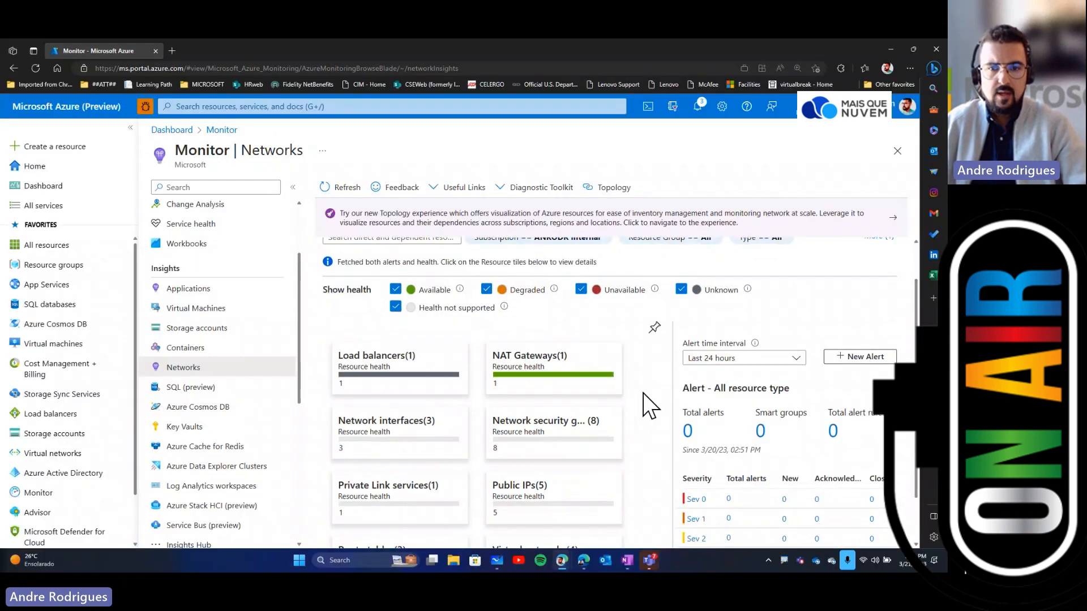
{"action": "scroll", "coordinate": [712, 417], "scroll_direction": "down", "scroll_amount": 1}
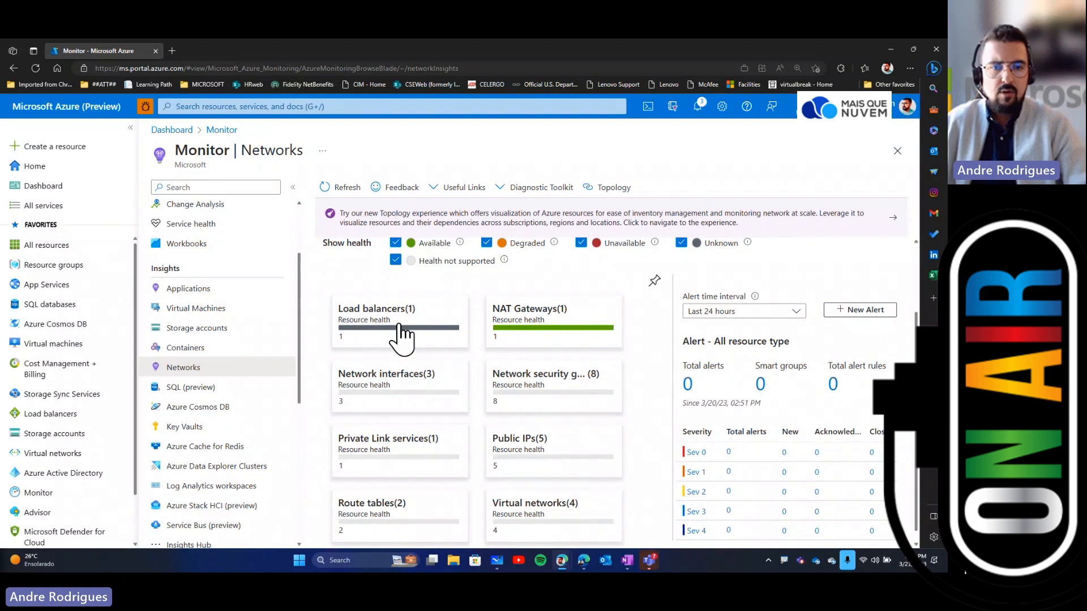
Step: Open the Load balancers health tile and view the lb1-az700 load balancer's resource topology
{"action": "left_click", "coordinate": [364, 331]}
{"action": "scroll", "coordinate": [657, 441], "scroll_direction": "down", "scroll_amount": 3}
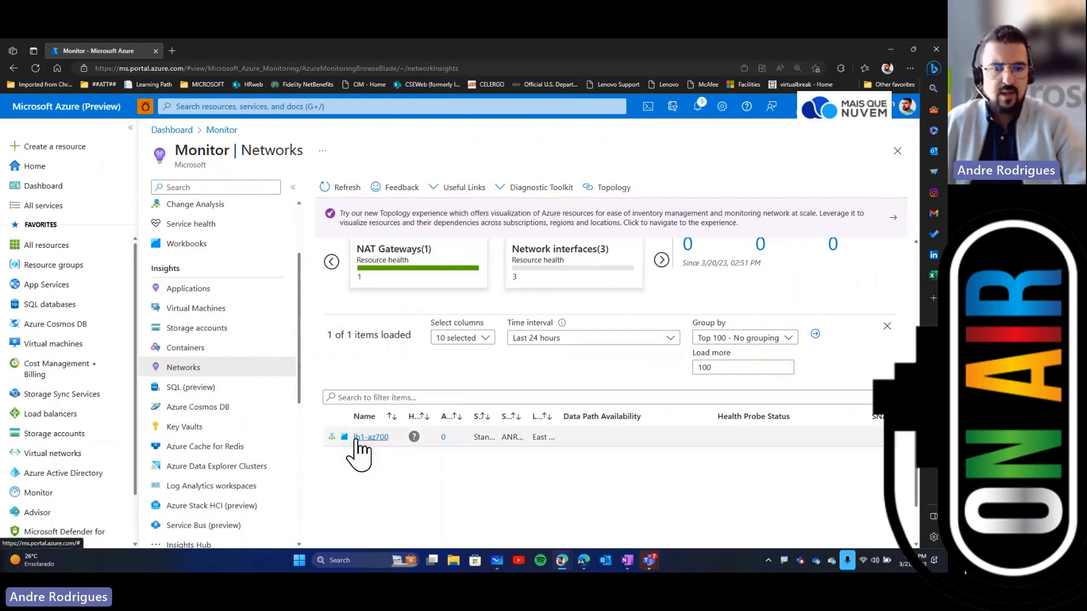
{"action": "left_click", "coordinate": [331, 438]}
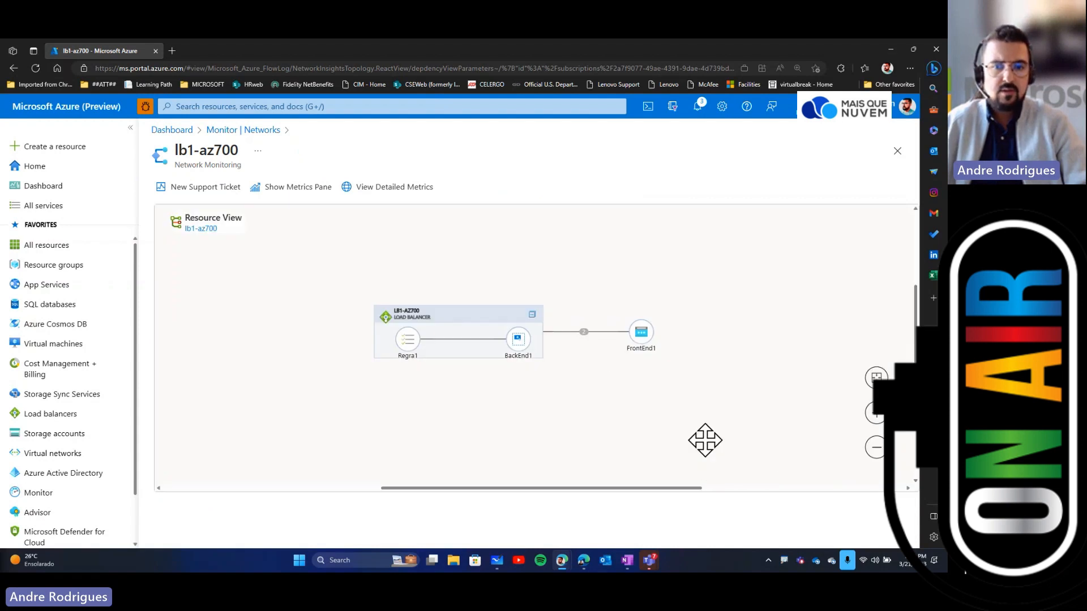
{"action": "scroll", "coordinate": [656, 410], "scroll_direction": "up", "scroll_amount": 2}
{"action": "scroll", "coordinate": [656, 410], "scroll_direction": "up", "scroll_amount": 2}
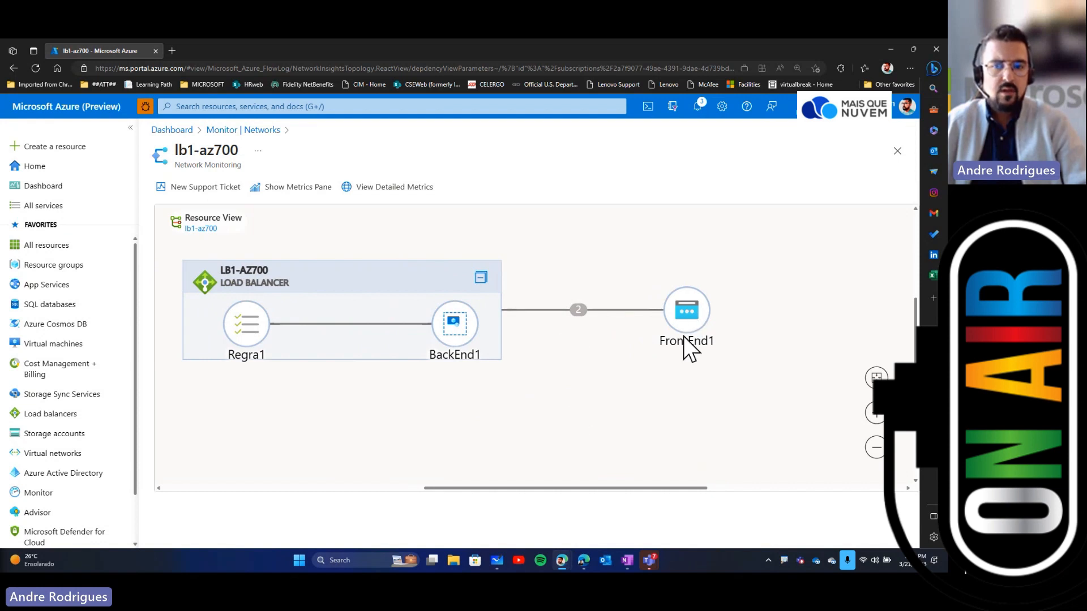
Step: Open the BackEnd1 backend pool's details from the topology and return to the topology view
{"action": "left_click", "coordinate": [455, 329]}
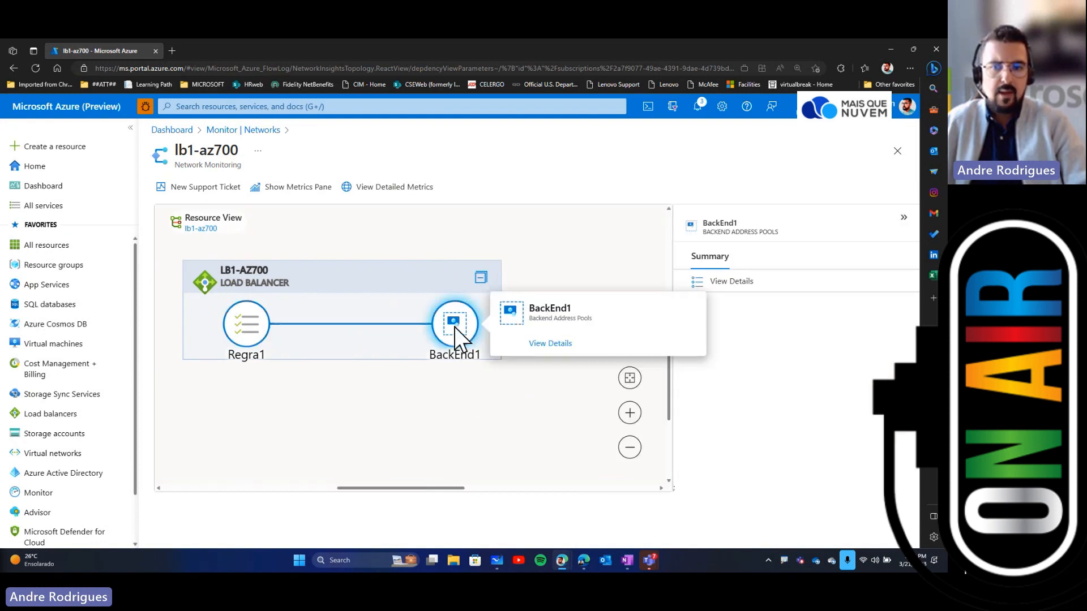
{"action": "left_click", "coordinate": [550, 343]}
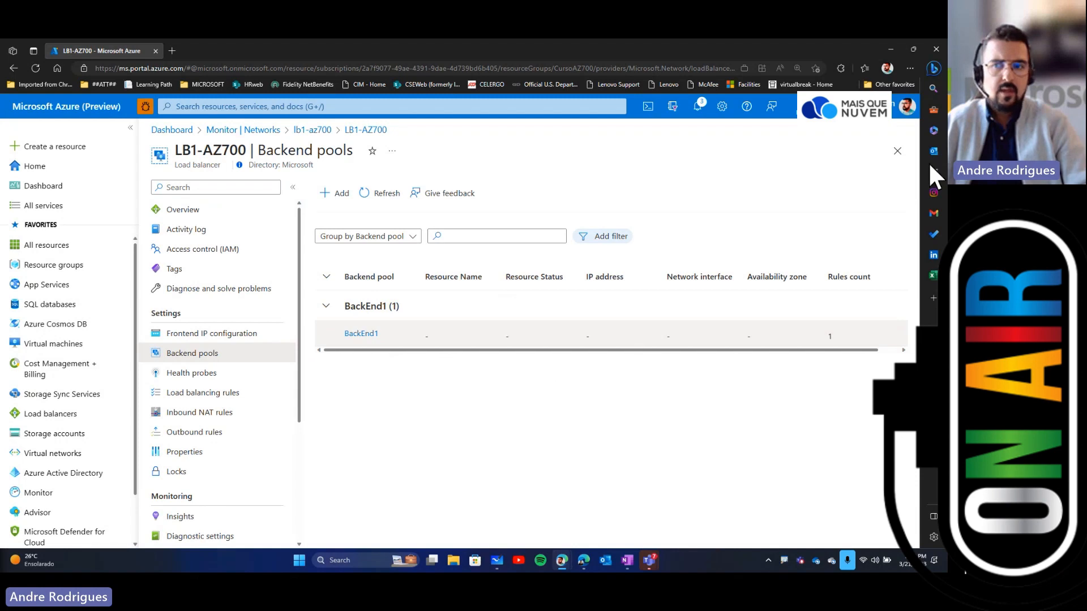
{"action": "left_click", "coordinate": [896, 160]}
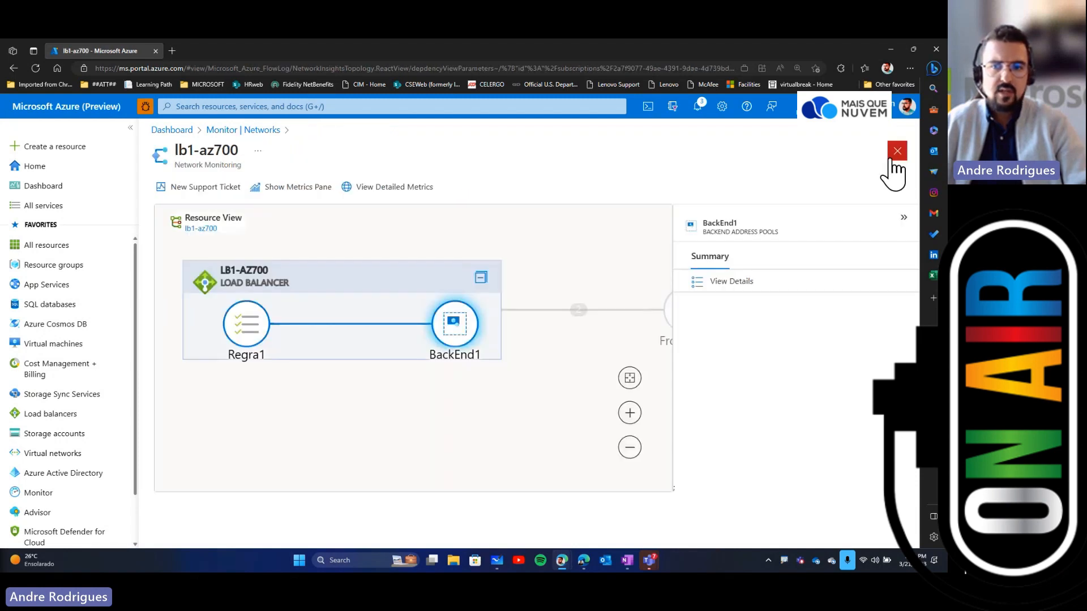
{"action": "left_click", "coordinate": [727, 284]}
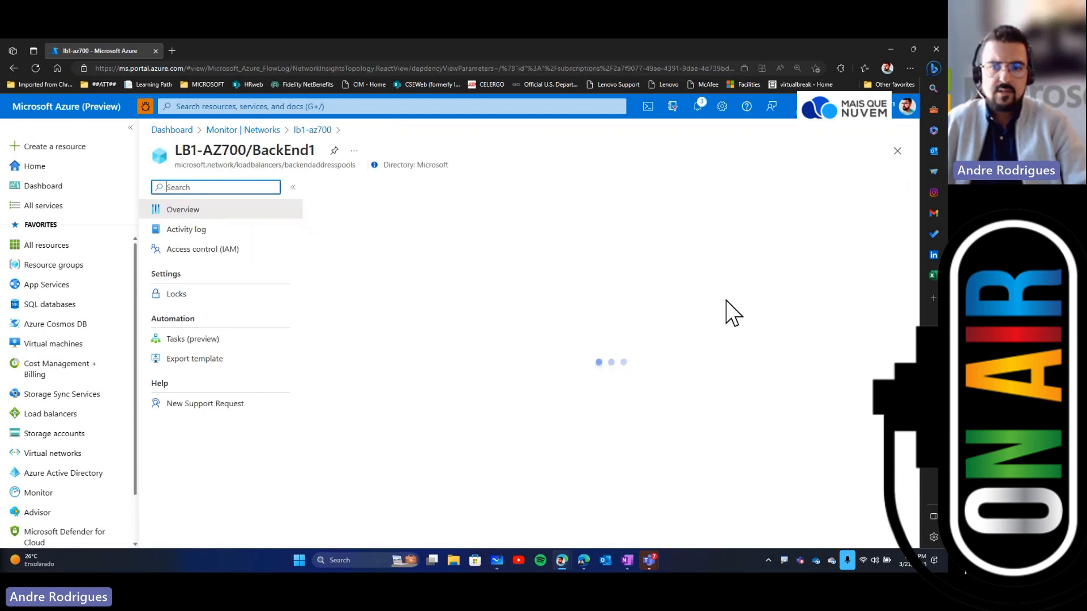
{"action": "left_click", "coordinate": [896, 153]}
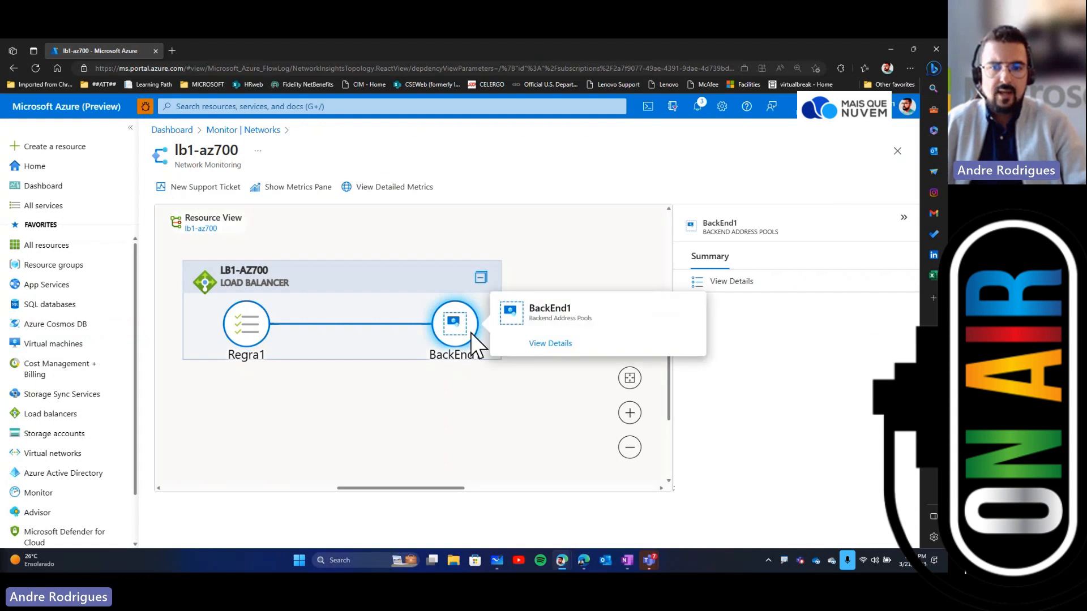
Step: Zoom out the topology, inspect the FrontEnd1 and Regra1 nodes, and close the topology view
{"action": "left_click", "coordinate": [629, 448]}
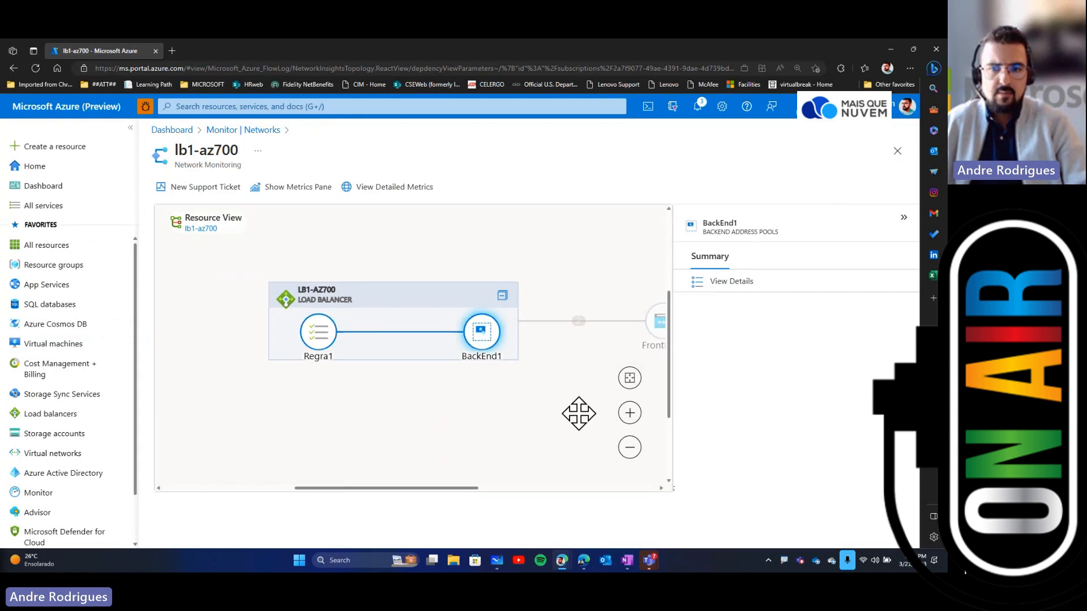
{"action": "left_click", "coordinate": [656, 330]}
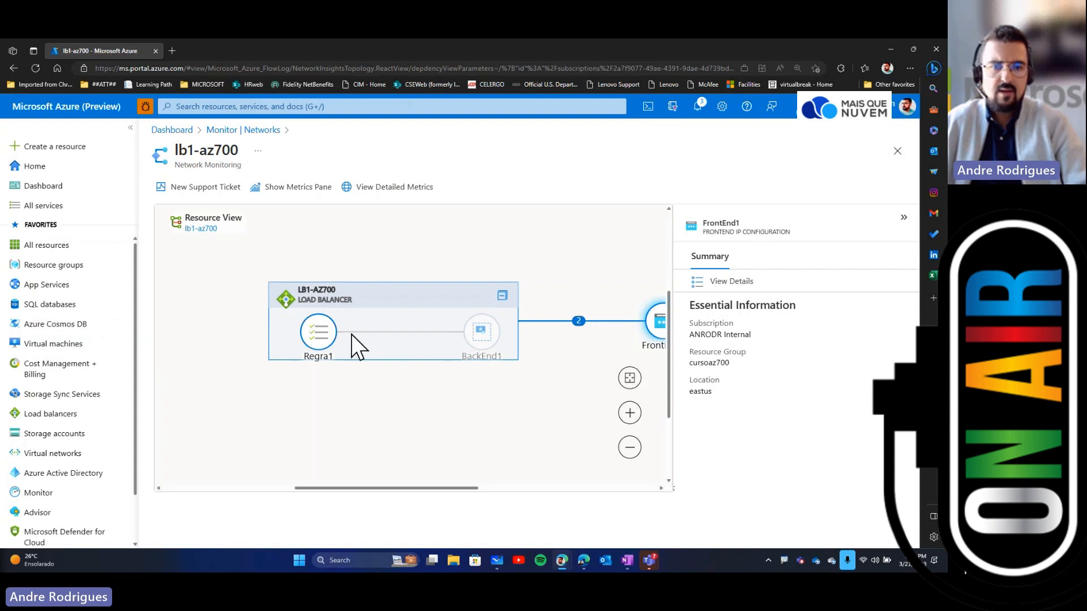
{"action": "left_click", "coordinate": [313, 329]}
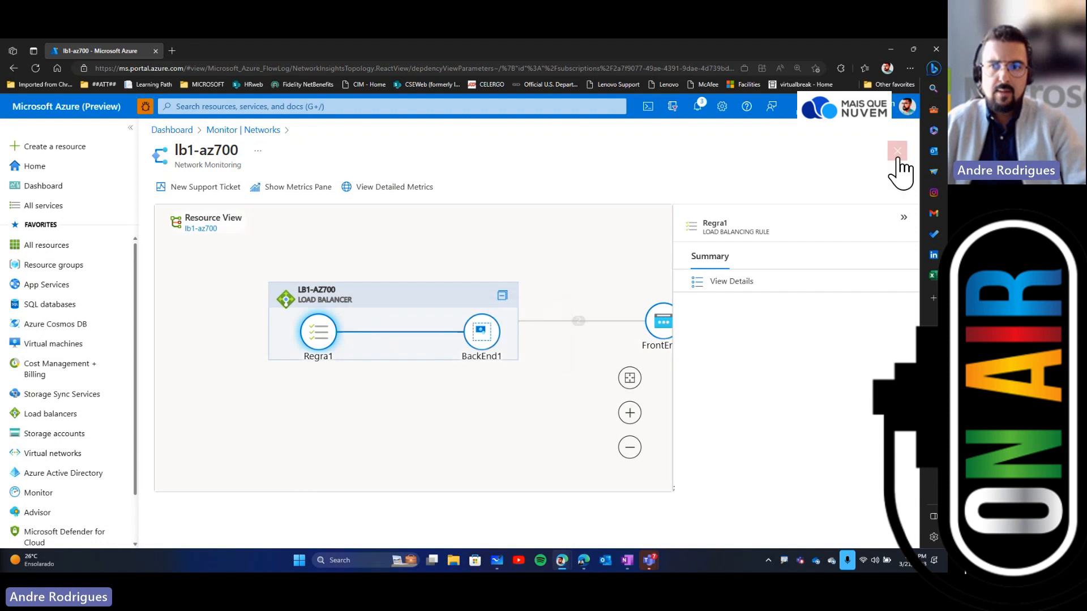
{"action": "scroll", "coordinate": [526, 461], "scroll_direction": "down", "scroll_amount": 3}
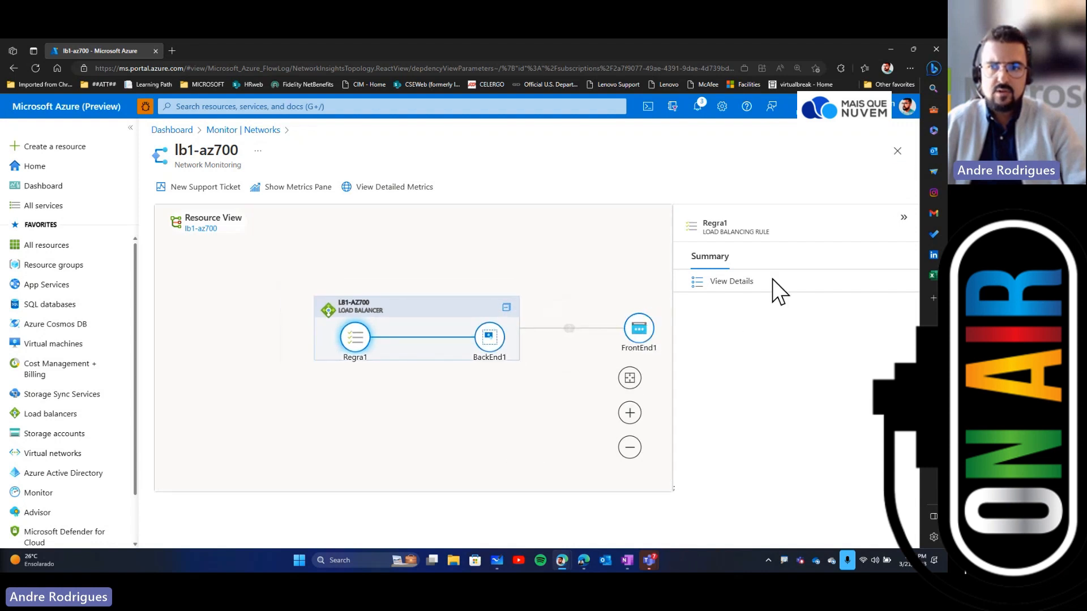
{"action": "left_click", "coordinate": [897, 150]}
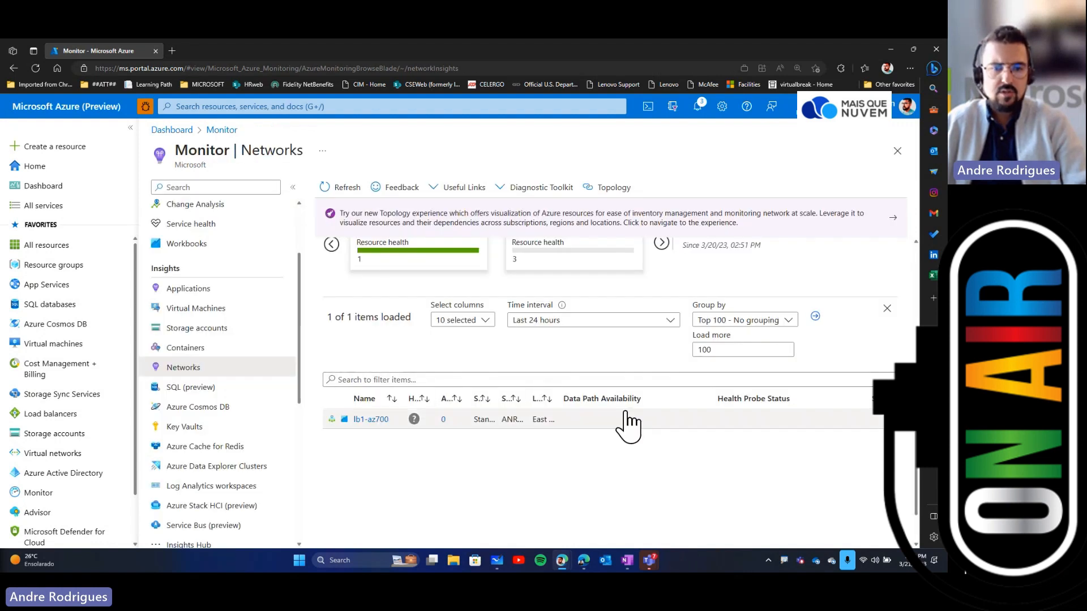
Step: Open the lb1-az700 metrics workbook and review the Overview tab's throughput and availability sections
{"action": "left_click", "coordinate": [346, 419]}
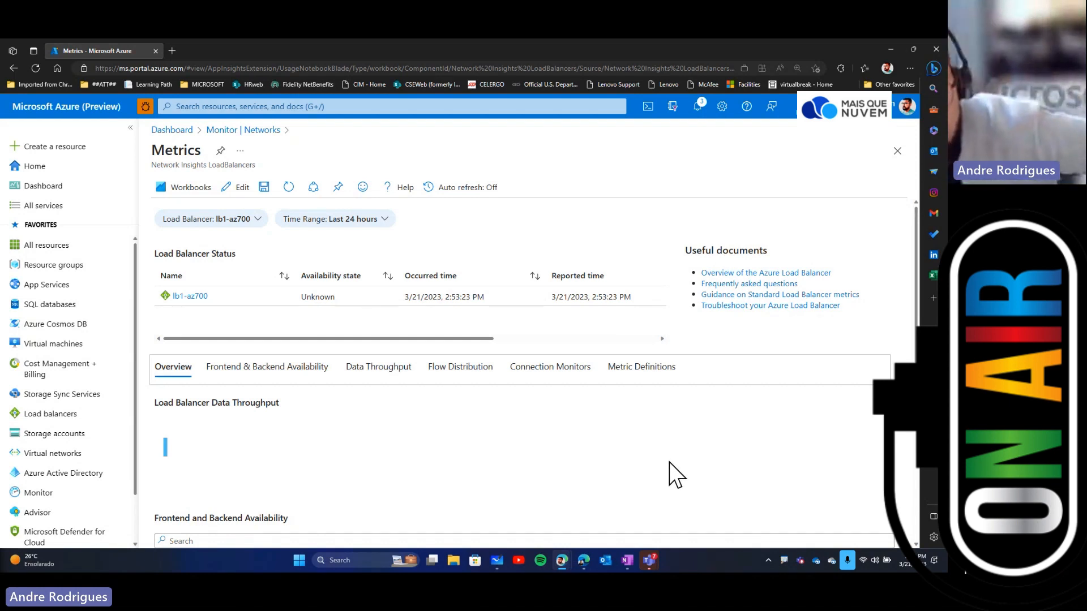
{"action": "scroll", "coordinate": [583, 447], "scroll_direction": "down", "scroll_amount": 3}
{"action": "scroll", "coordinate": [572, 426], "scroll_direction": "up", "scroll_amount": 2}
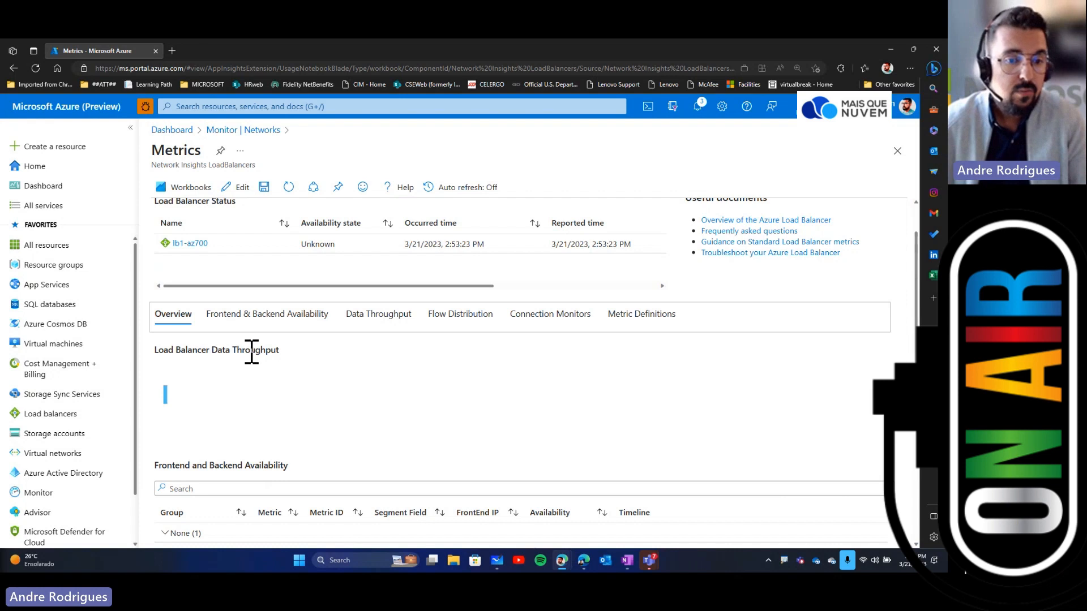
{"action": "scroll", "coordinate": [271, 403], "scroll_direction": "down", "scroll_amount": 2}
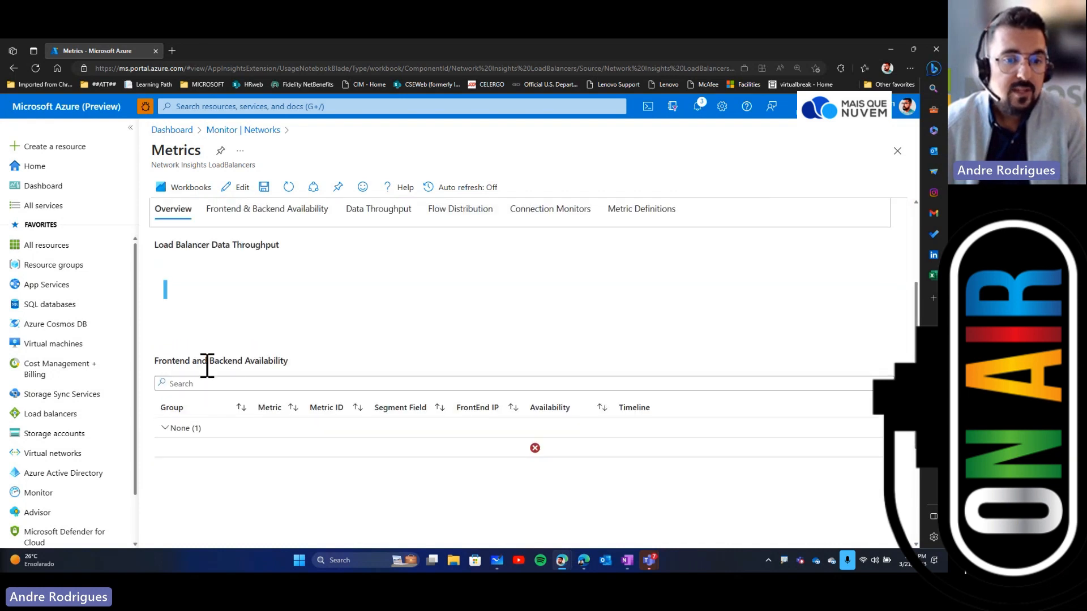
{"action": "left_click", "coordinate": [165, 428]}
{"action": "left_click", "coordinate": [167, 428]}
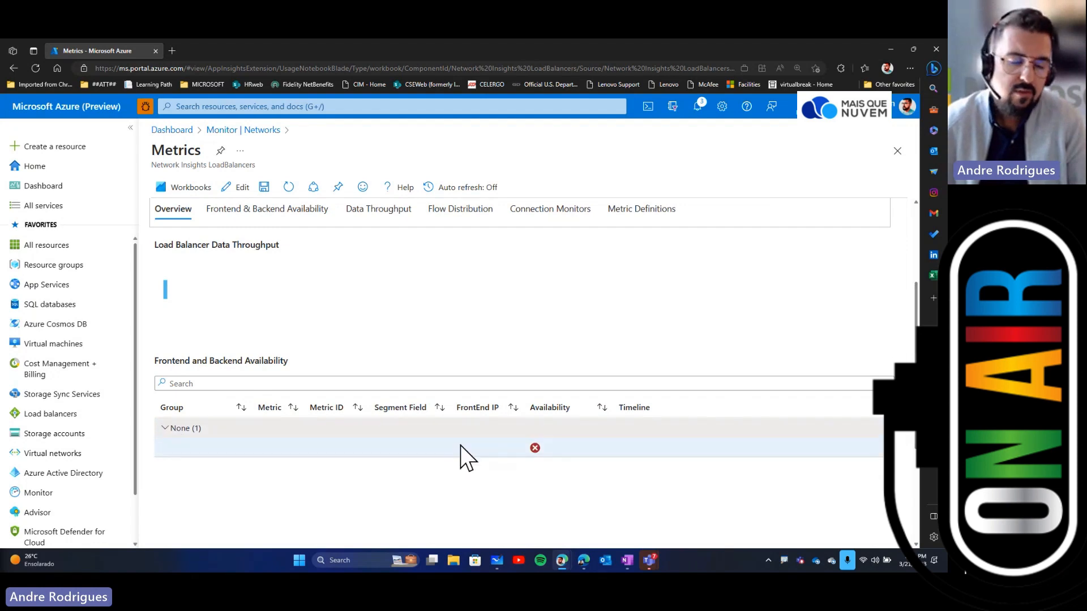
{"action": "scroll", "coordinate": [463, 463], "scroll_direction": "down", "scroll_amount": 2}
{"action": "scroll", "coordinate": [463, 463], "scroll_direction": "up", "scroll_amount": 4}
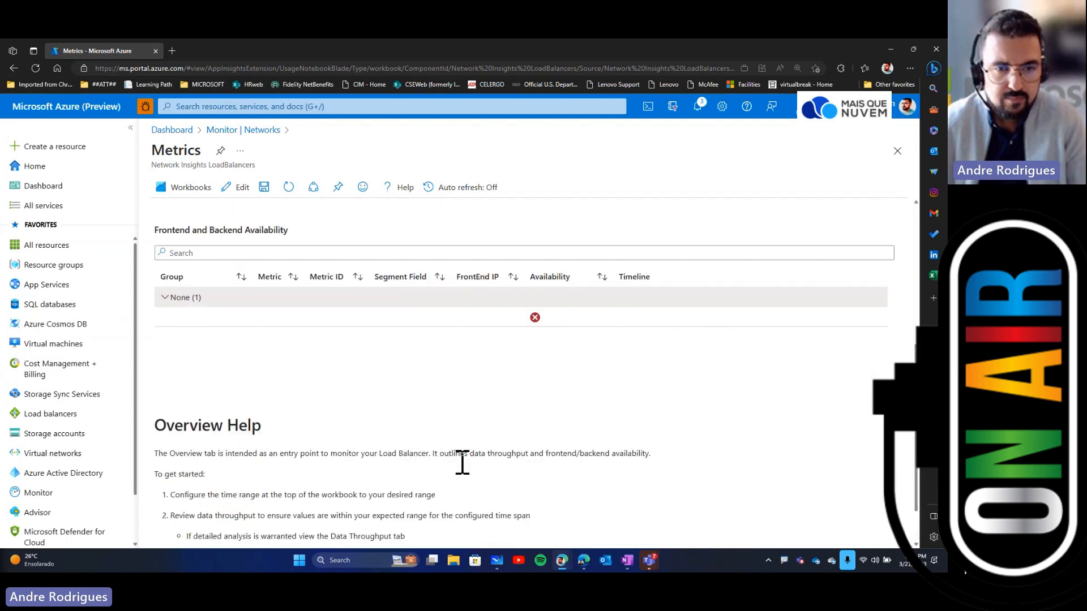
Step: Review the charts on the Frontend & Backend Availability tab of the workbook
{"action": "left_click", "coordinate": [261, 339]}
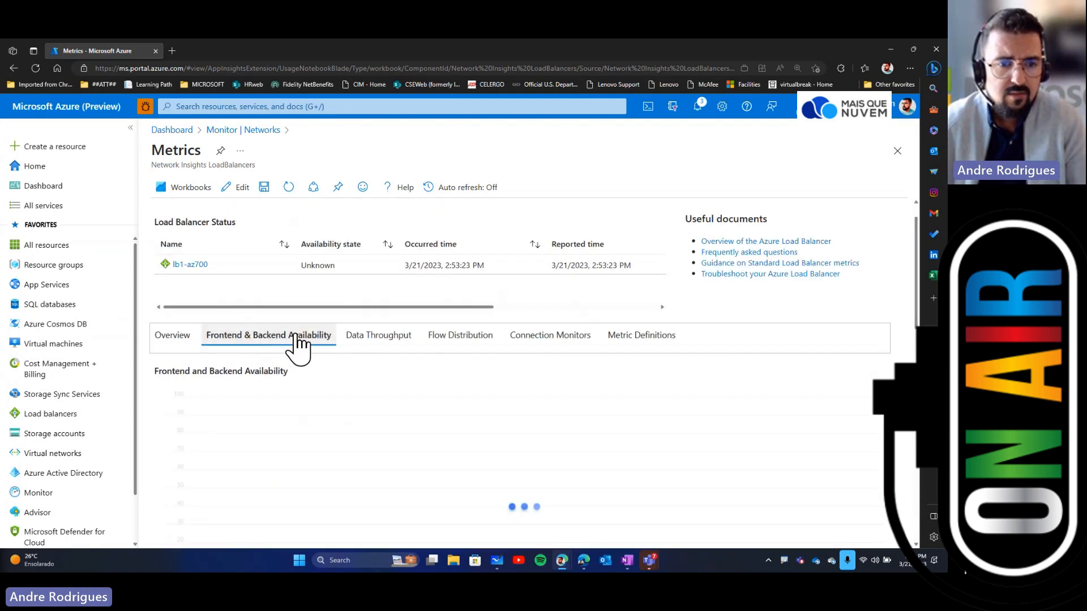
{"action": "scroll", "coordinate": [484, 401], "scroll_direction": "down", "scroll_amount": 2}
{"action": "scroll", "coordinate": [485, 402], "scroll_direction": "down", "scroll_amount": 1}
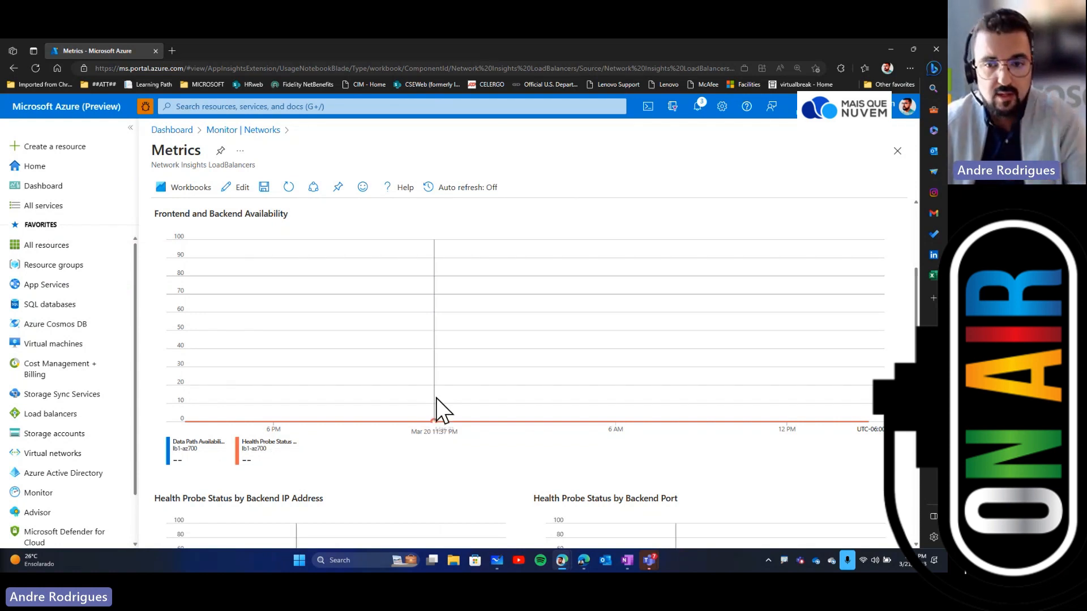
{"action": "scroll", "coordinate": [697, 473], "scroll_direction": "down", "scroll_amount": 3}
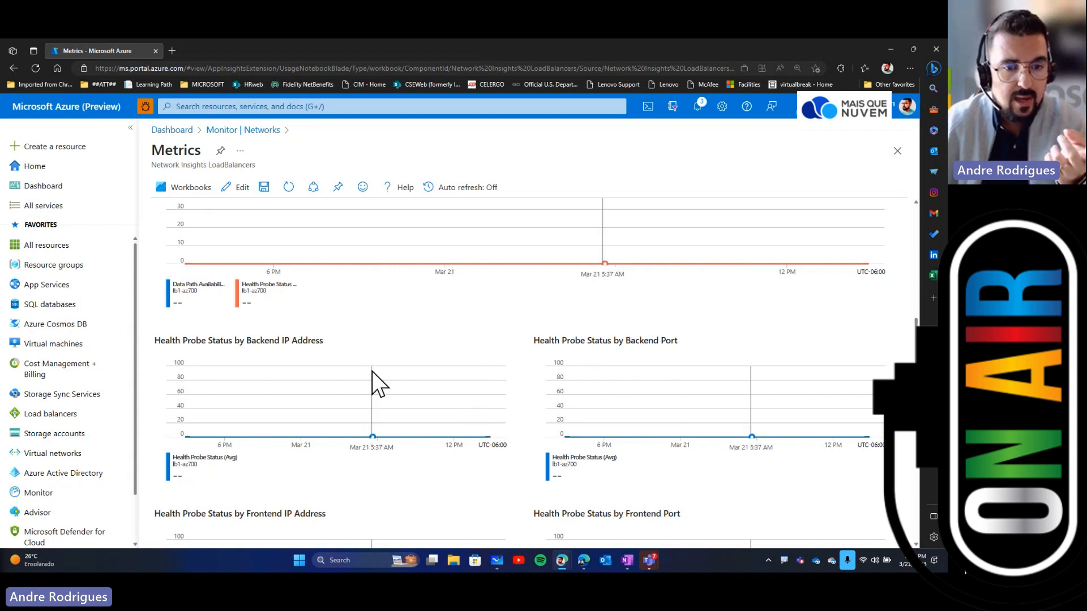
{"action": "scroll", "coordinate": [372, 371], "scroll_direction": "down", "scroll_amount": 3}
{"action": "scroll", "coordinate": [701, 363], "scroll_direction": "down", "scroll_amount": 2}
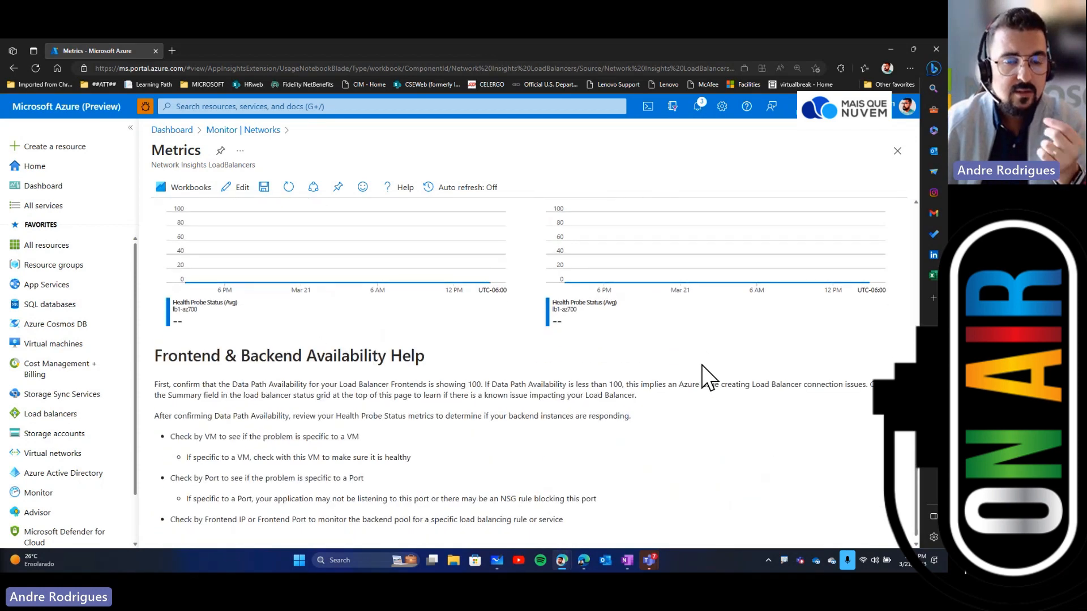
{"action": "scroll", "coordinate": [702, 374], "scroll_direction": "up", "scroll_amount": 7}
{"action": "scroll", "coordinate": [623, 345], "scroll_direction": "up", "scroll_amount": 5}
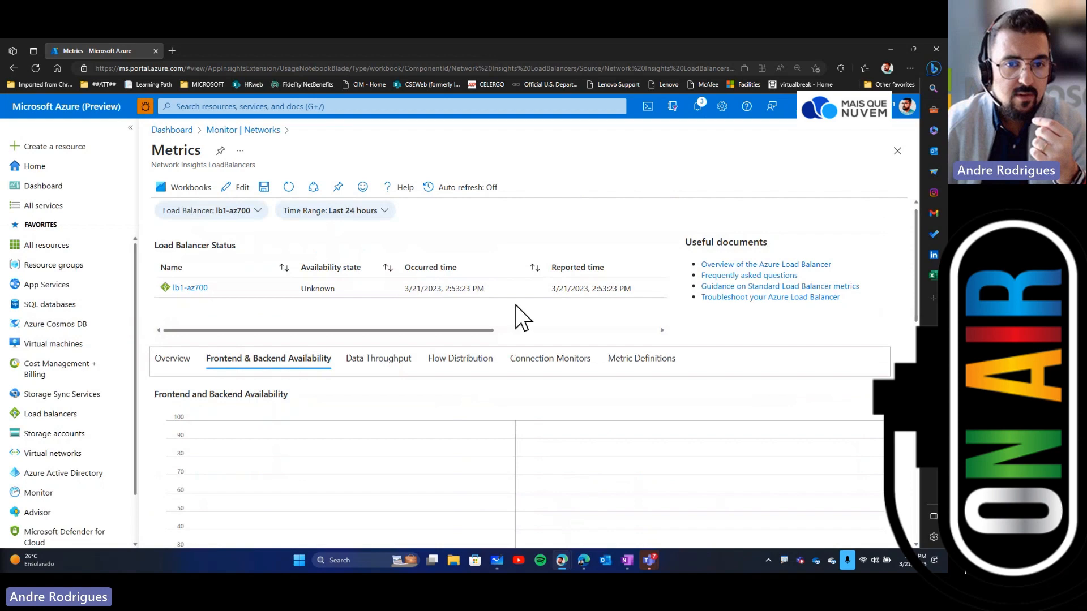
Step: Review the throughput charts on the Data Throughput tab
{"action": "left_click", "coordinate": [385, 368]}
{"action": "scroll", "coordinate": [598, 430], "scroll_direction": "down", "scroll_amount": 5}
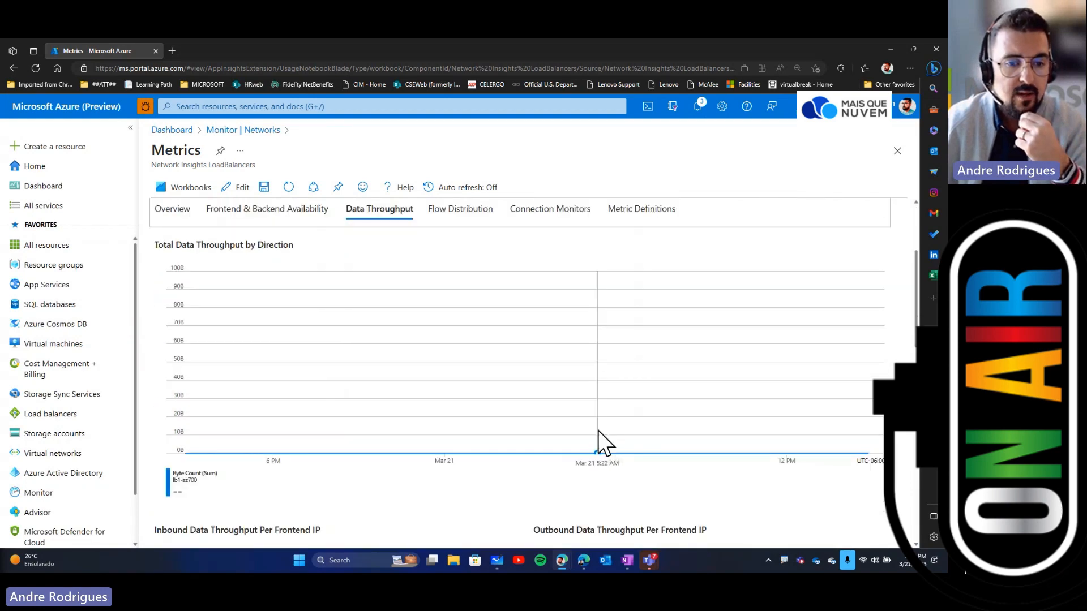
{"action": "scroll", "coordinate": [553, 451], "scroll_direction": "down", "scroll_amount": 2}
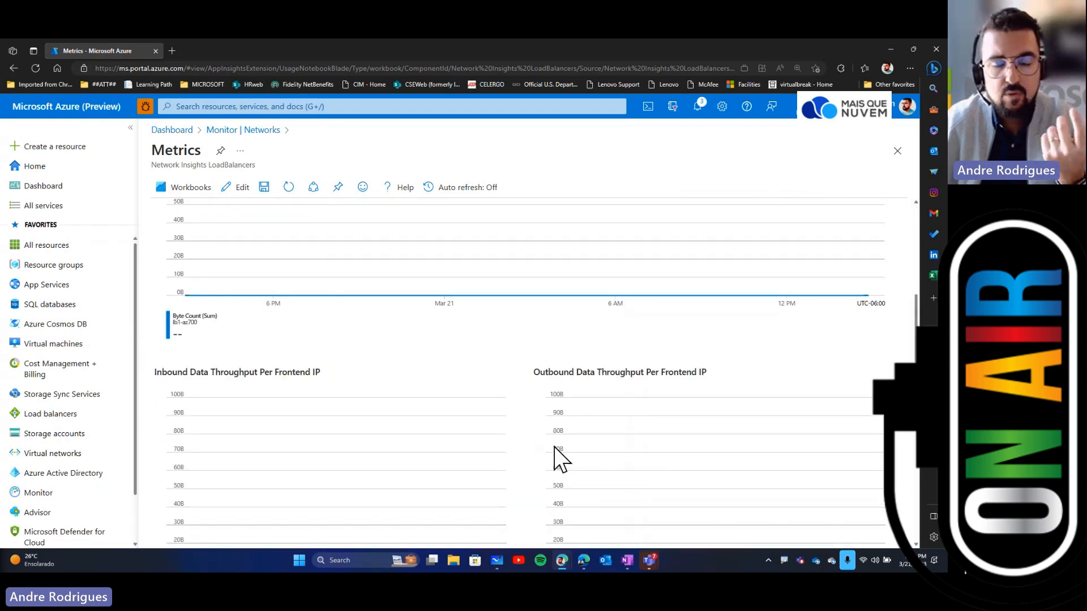
{"action": "scroll", "coordinate": [555, 455], "scroll_direction": "down", "scroll_amount": 6}
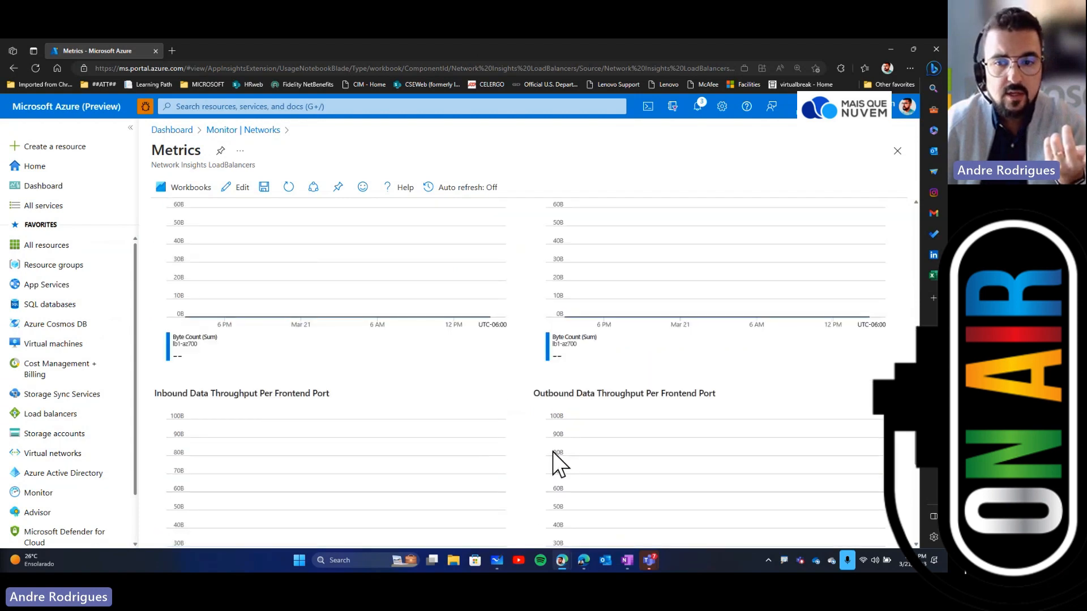
{"action": "scroll", "coordinate": [553, 453], "scroll_direction": "up", "scroll_amount": 12}
Step: Review the Flow Distribution tab's VMSS and VM flow sections
{"action": "left_click", "coordinate": [462, 320]}
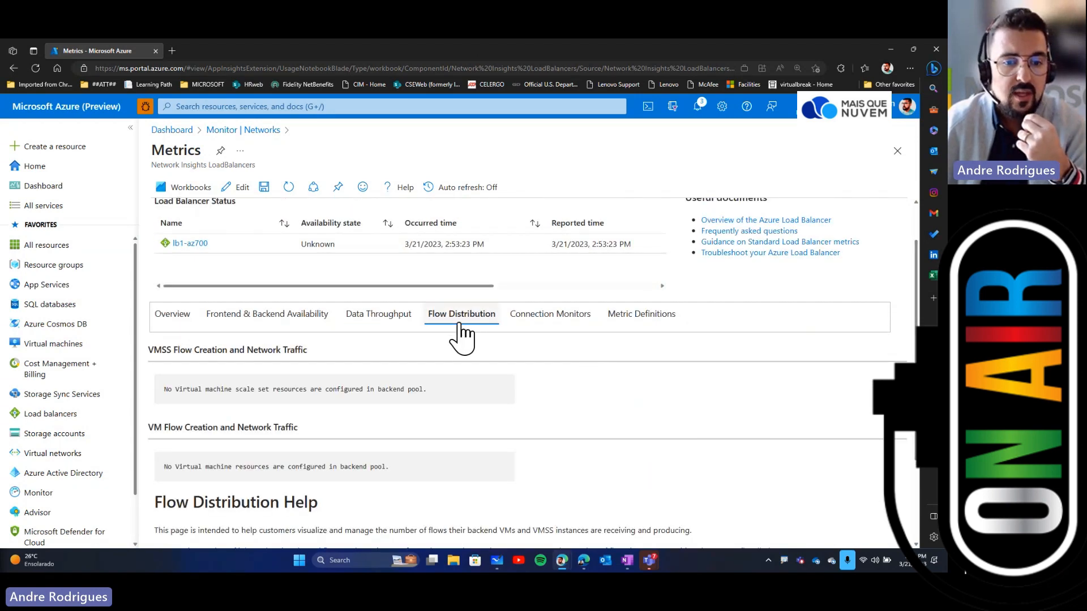
{"action": "scroll", "coordinate": [577, 410], "scroll_direction": "up", "scroll_amount": 1}
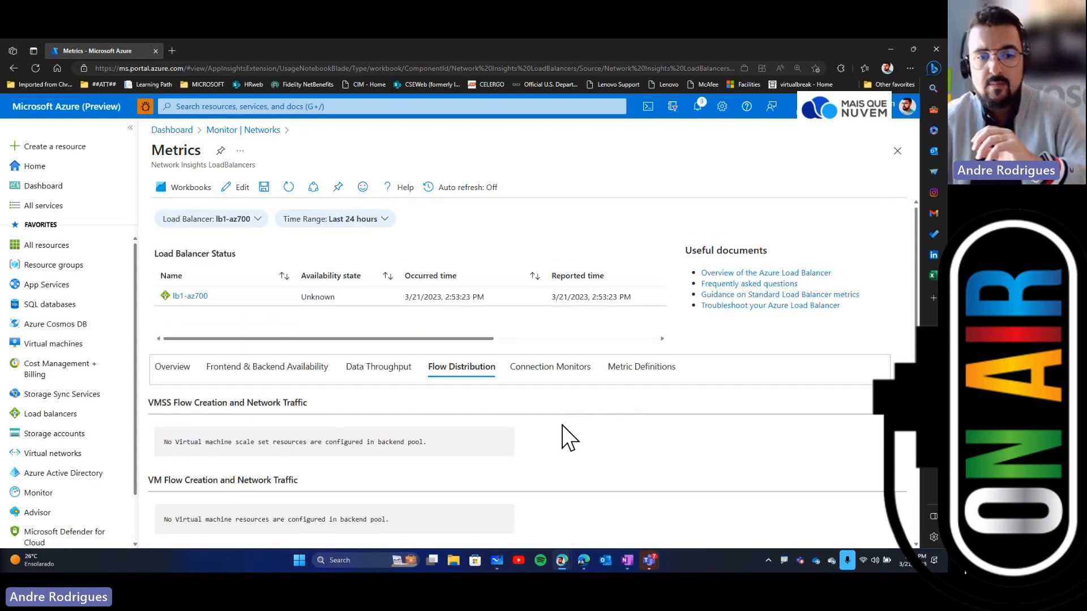
{"action": "scroll", "coordinate": [563, 423], "scroll_direction": "down", "scroll_amount": 1}
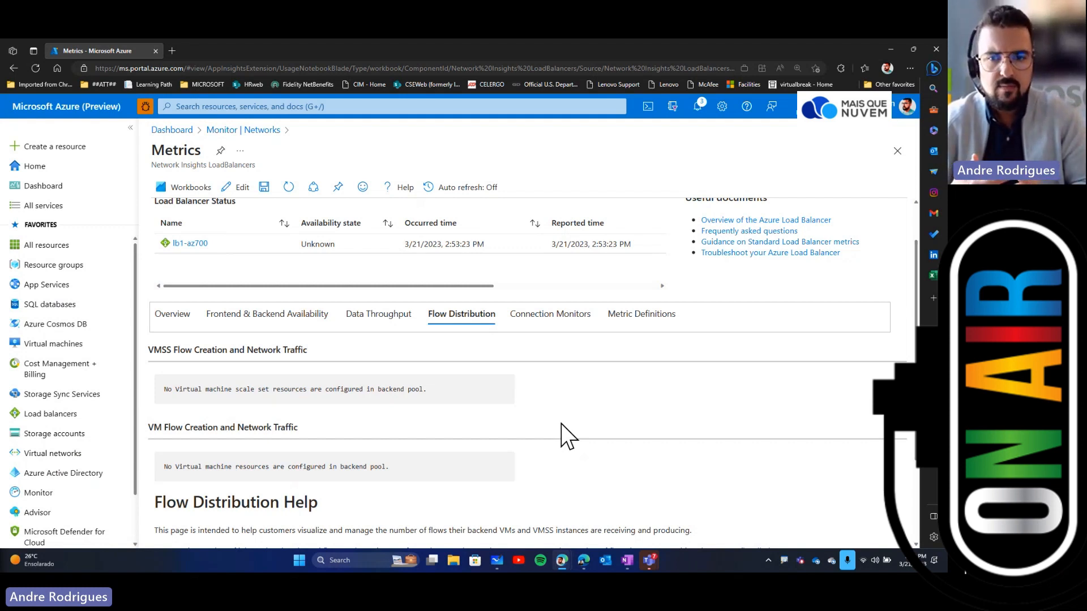
{"action": "scroll", "coordinate": [562, 424], "scroll_direction": "up", "scroll_amount": 1}
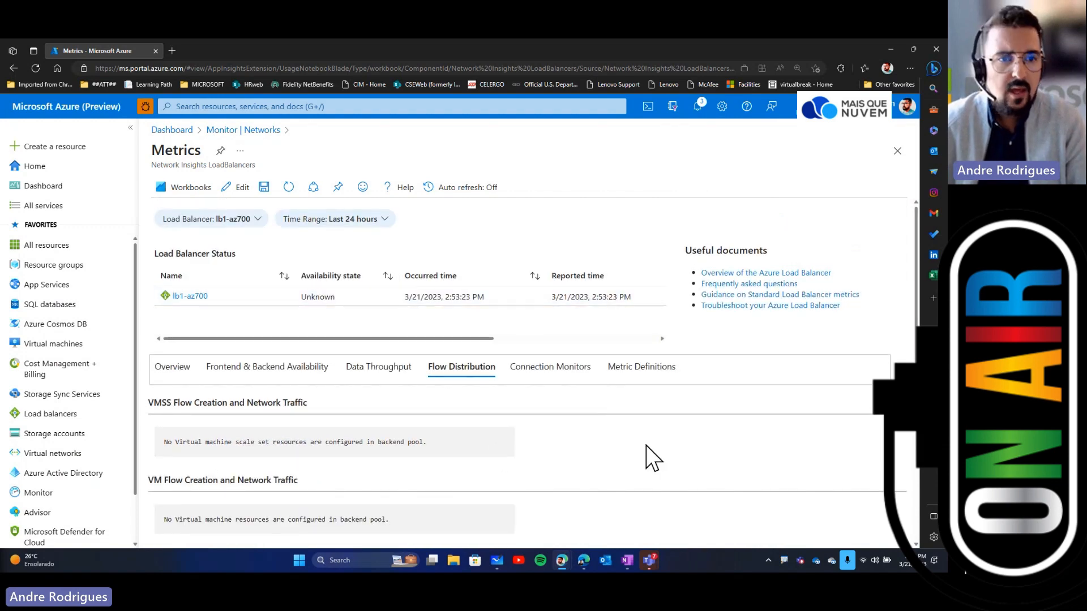
{"action": "scroll", "coordinate": [651, 456], "scroll_direction": "down", "scroll_amount": 3}
{"action": "scroll", "coordinate": [651, 455], "scroll_direction": "up", "scroll_amount": 3}
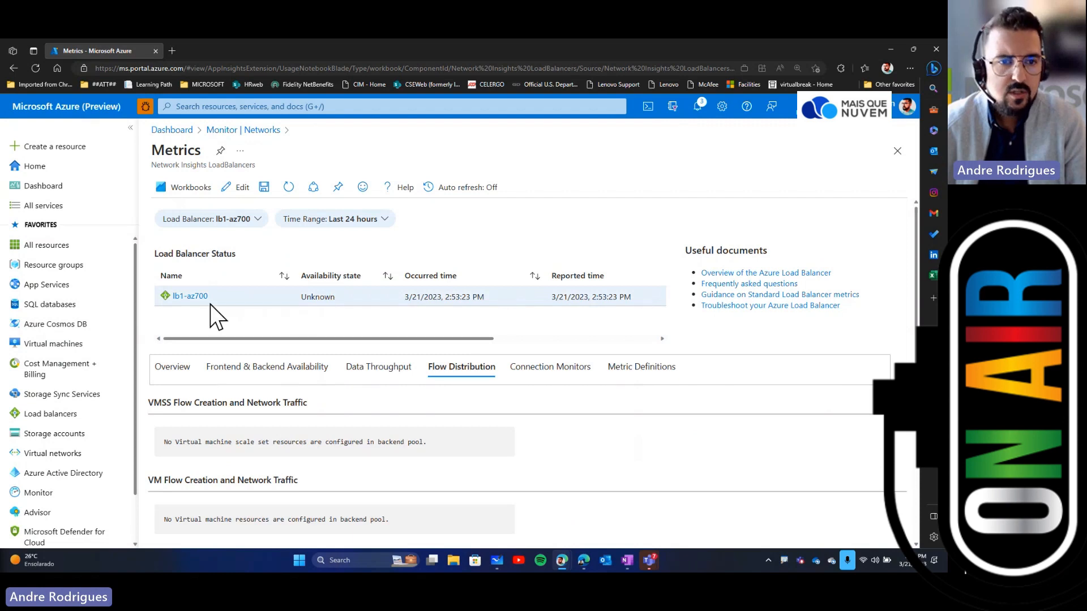
Step: Open the LB1-AZ700 load balancer, review its Insights metrics pane, and close the pane
{"action": "left_click", "coordinate": [192, 297]}
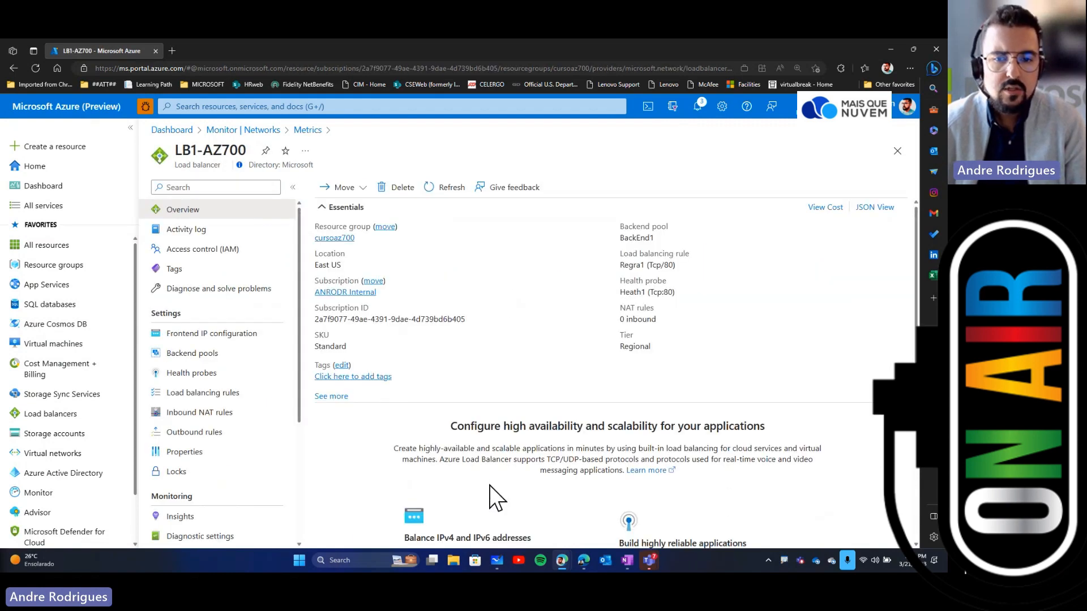
{"action": "scroll", "coordinate": [249, 337], "scroll_direction": "down", "scroll_amount": 3}
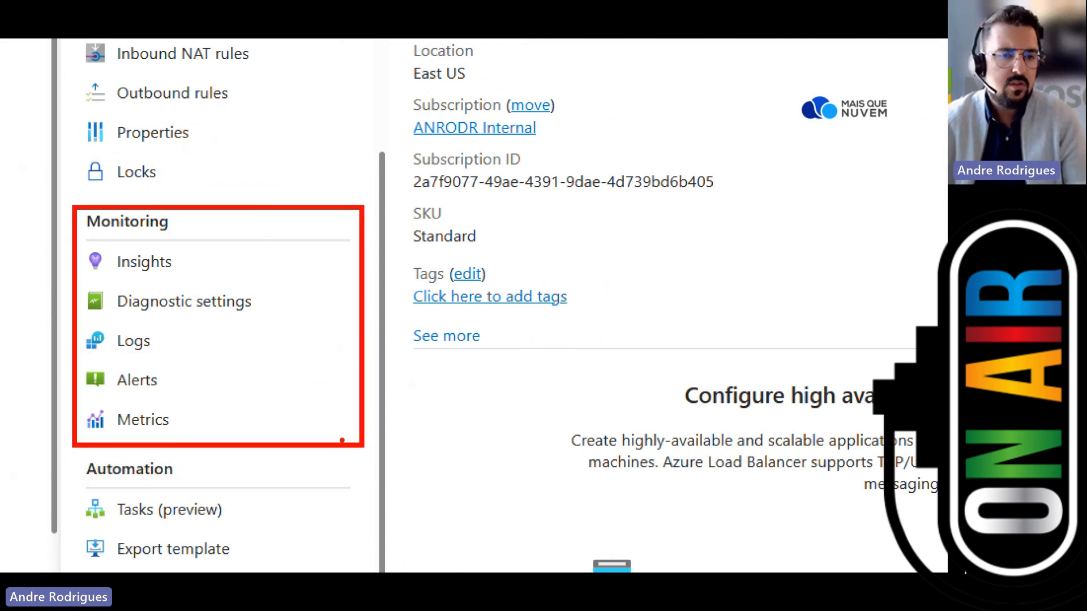
{"action": "left_click", "coordinate": [144, 261]}
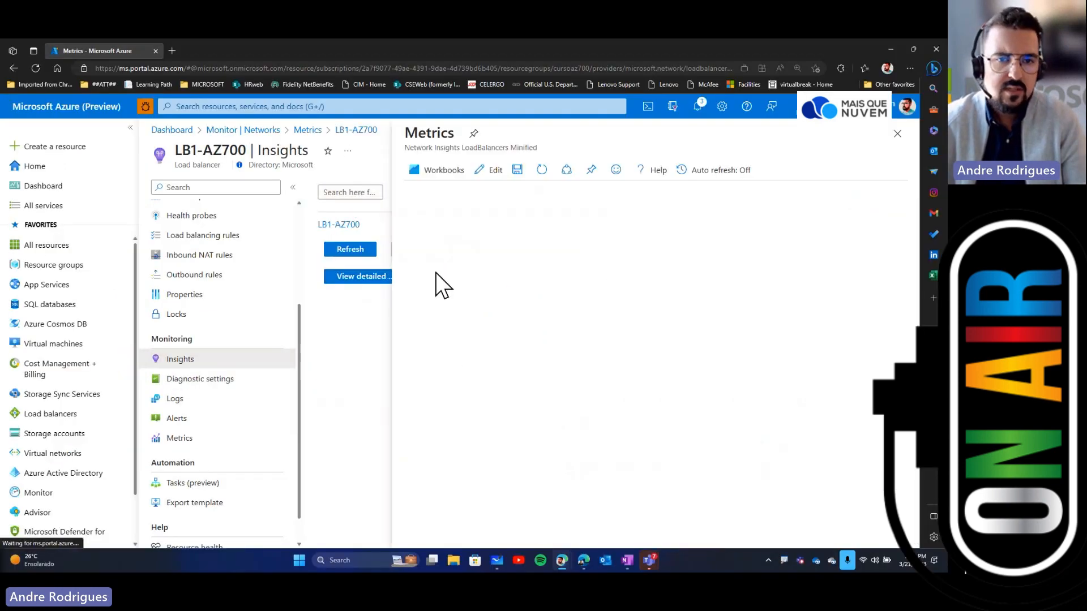
{"action": "scroll", "coordinate": [631, 434], "scroll_direction": "down", "scroll_amount": 2}
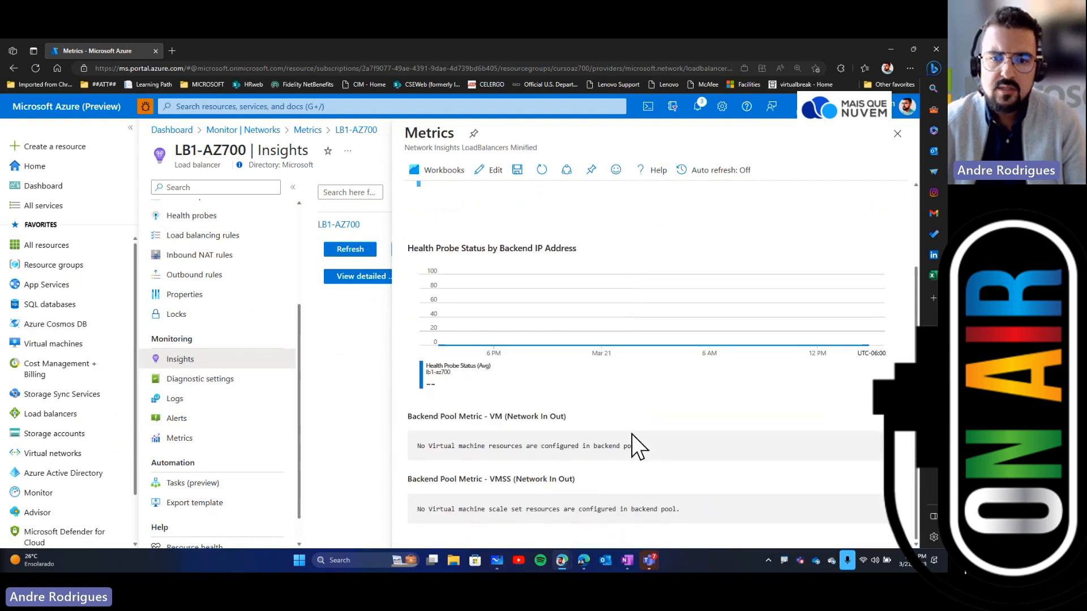
{"action": "scroll", "coordinate": [630, 433], "scroll_direction": "up", "scroll_amount": 2}
{"action": "left_click", "coordinate": [897, 134]}
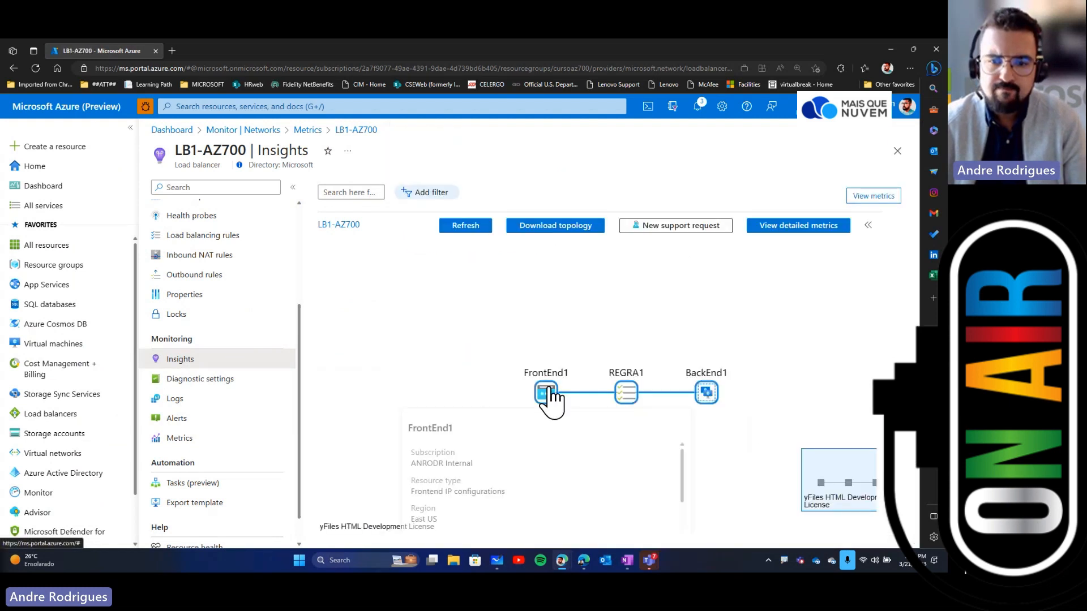
Step: Examine the Insights topology, then open the load balancer's Diagnostic settings page
{"action": "scroll", "coordinate": [707, 391], "scroll_direction": "down", "scroll_amount": 2}
{"action": "scroll", "coordinate": [766, 386], "scroll_direction": "up", "scroll_amount": 4}
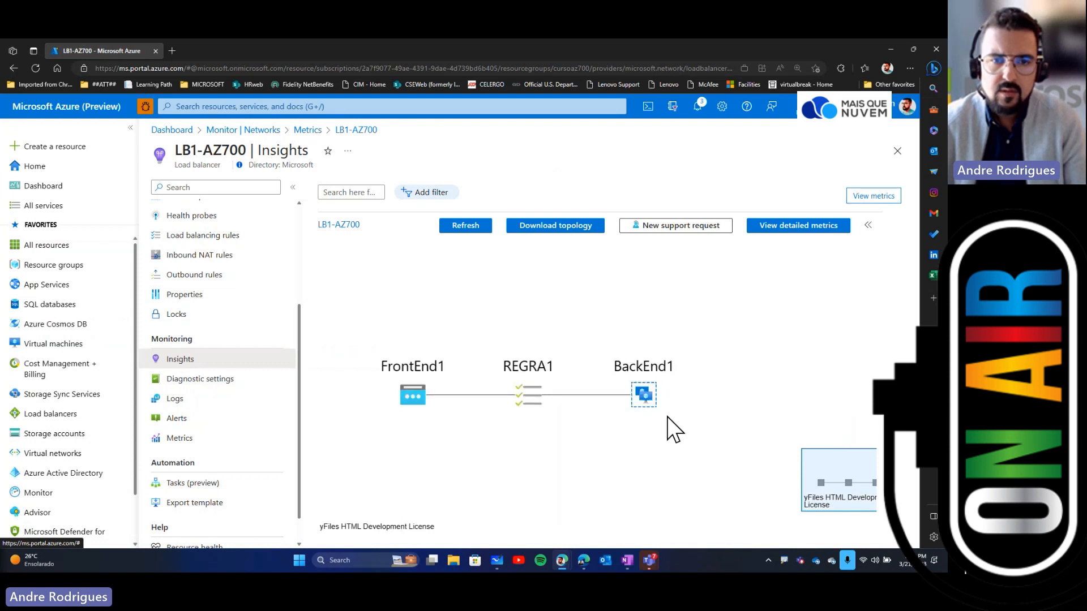
{"action": "left_click", "coordinate": [266, 379]}
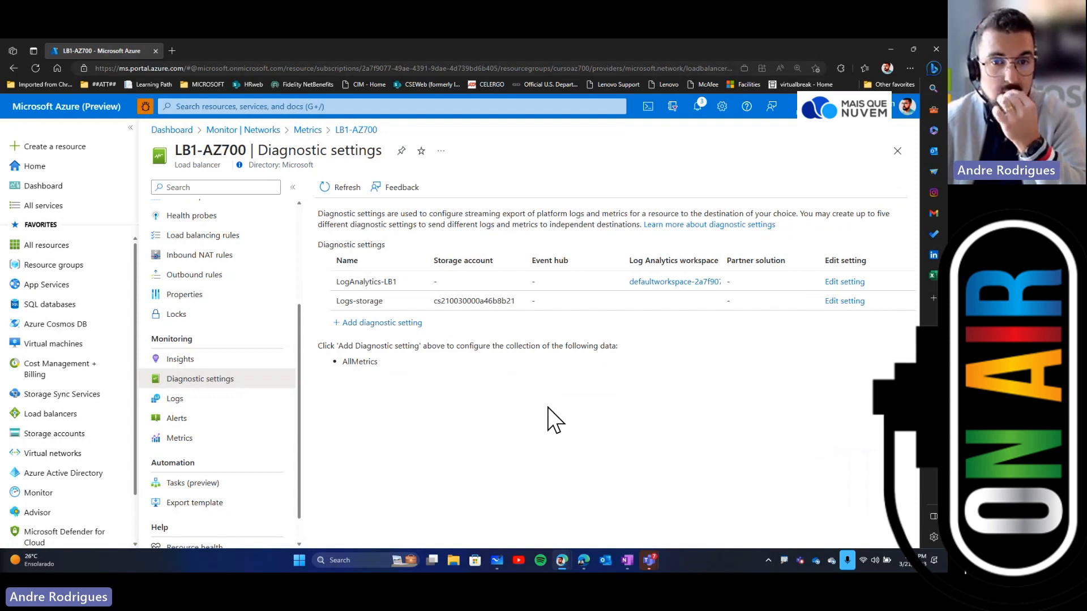
Step: Start a new diagnostic setting for the load balancer, tick AllMetrics, review the destination options, and discard it
{"action": "left_click", "coordinate": [383, 324]}
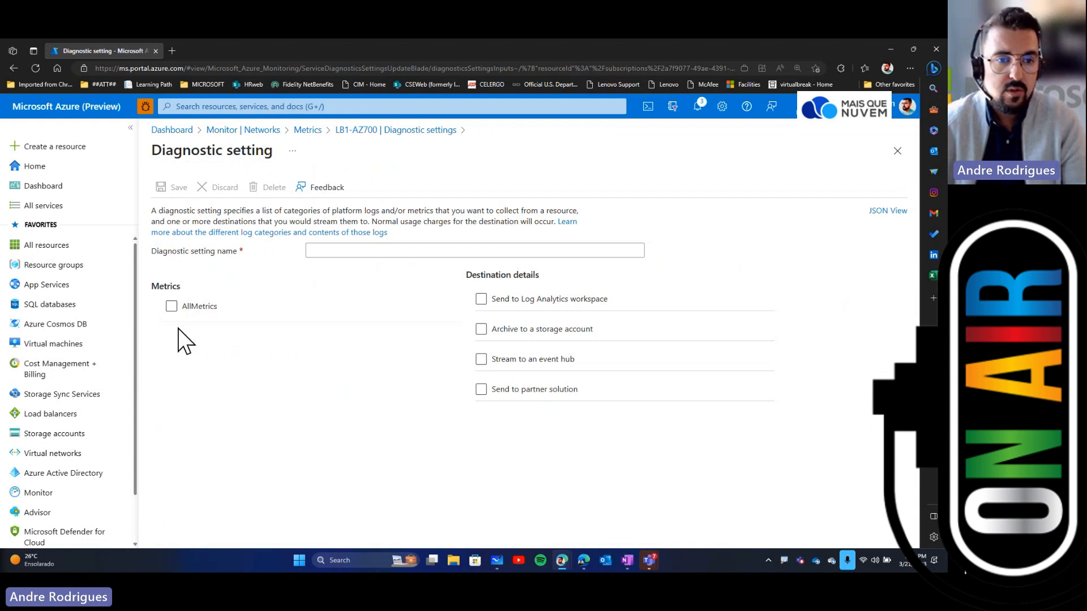
{"action": "left_click", "coordinate": [171, 306]}
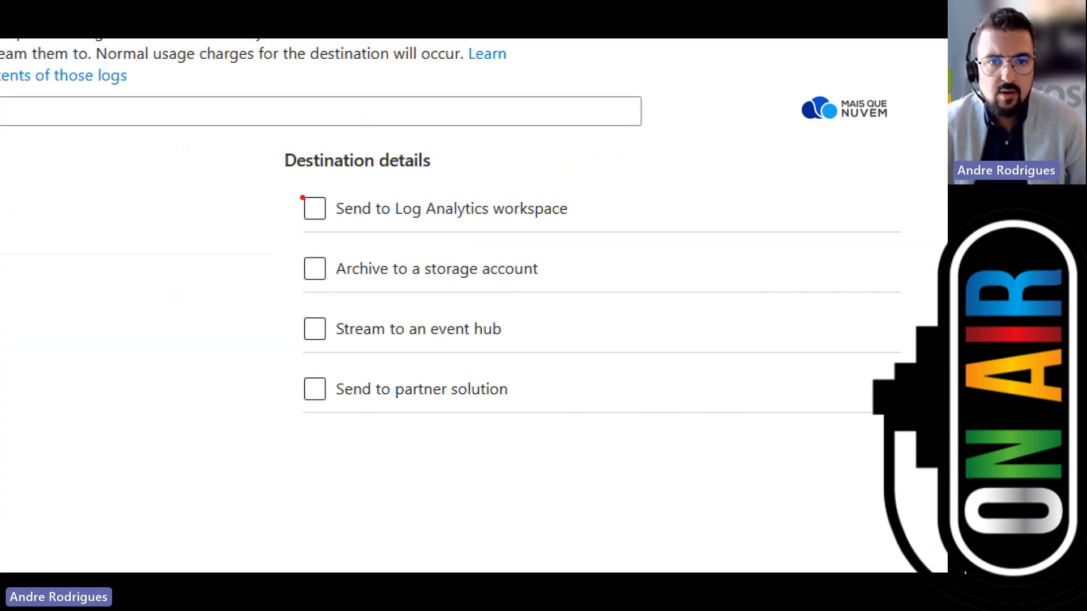
{"action": "left_click_drag", "start_coordinate": [293, 185], "coordinate": [617, 224]}
{"action": "left_click_drag", "start_coordinate": [267, 241], "coordinate": [614, 300]}
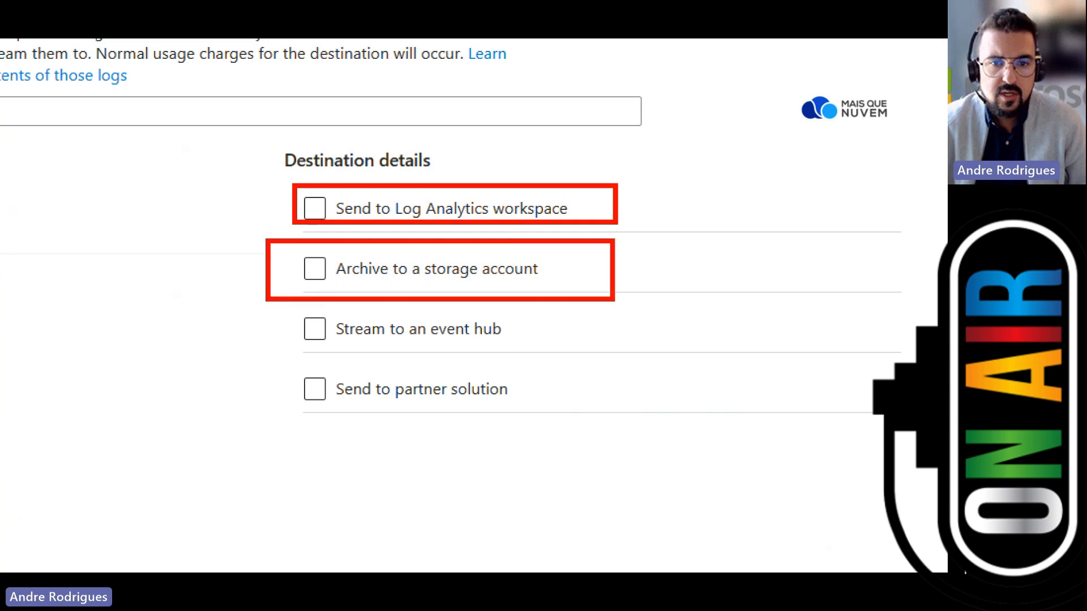
{"action": "left_click_drag", "start_coordinate": [285, 310], "coordinate": [581, 348]}
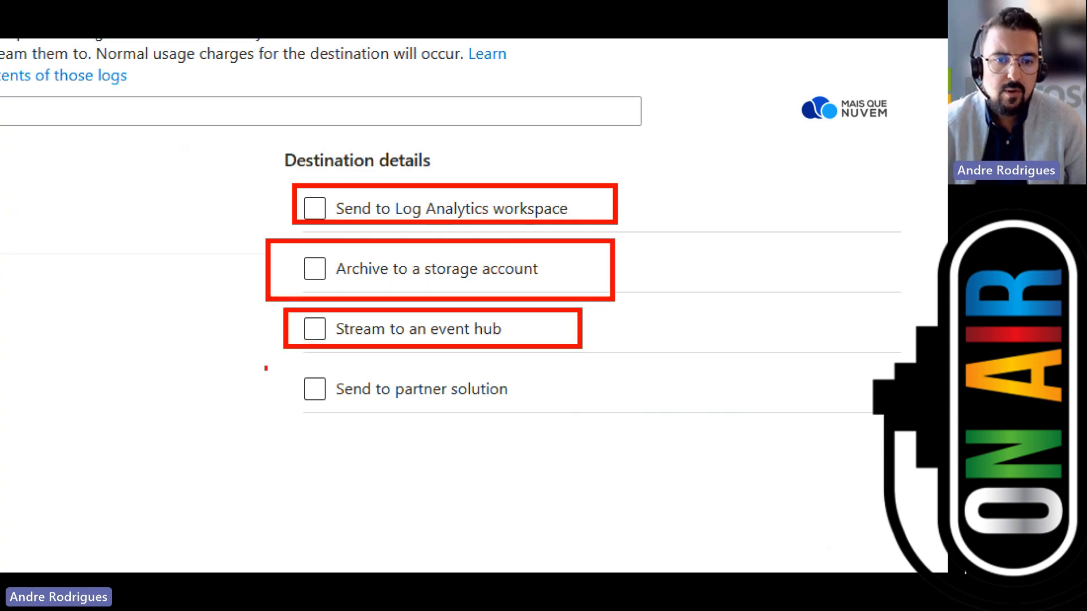
{"action": "left_click_drag", "start_coordinate": [265, 368], "coordinate": [554, 407]}
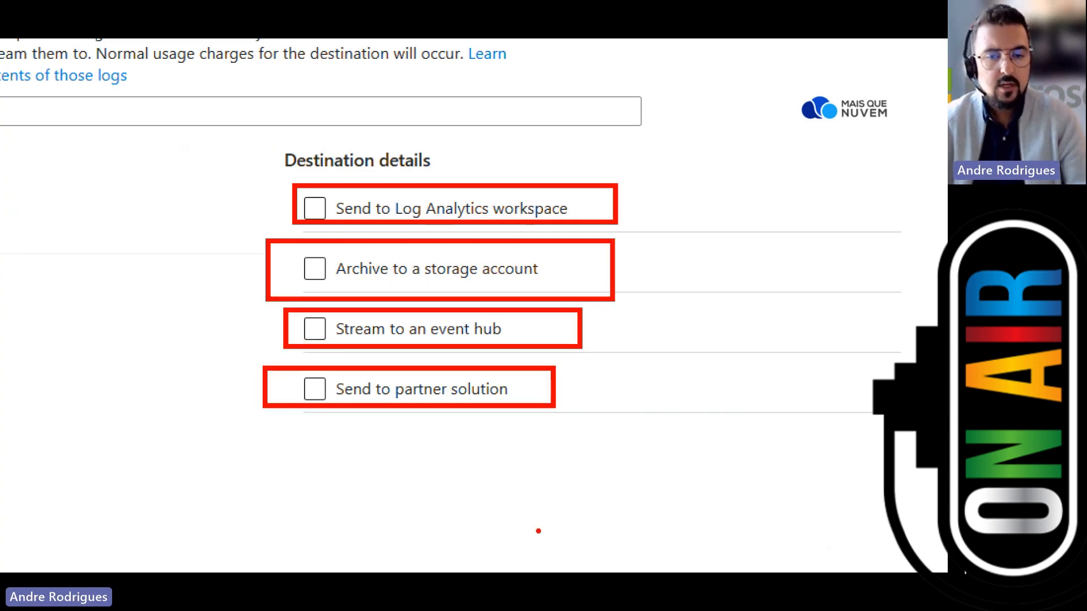
{"action": "key", "text": "Escape"}
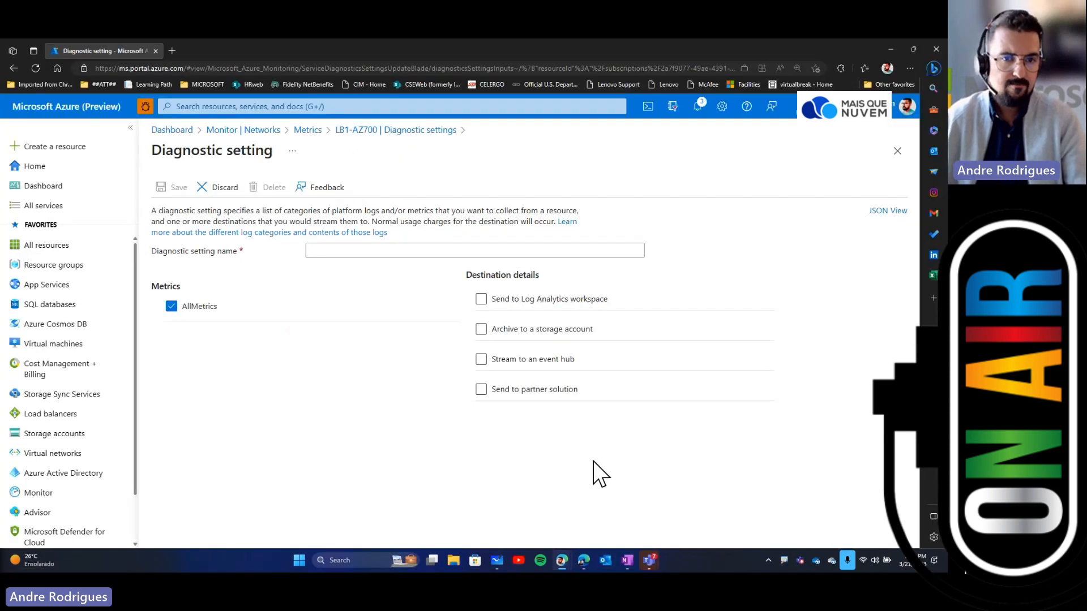
{"action": "left_click", "coordinate": [897, 151]}
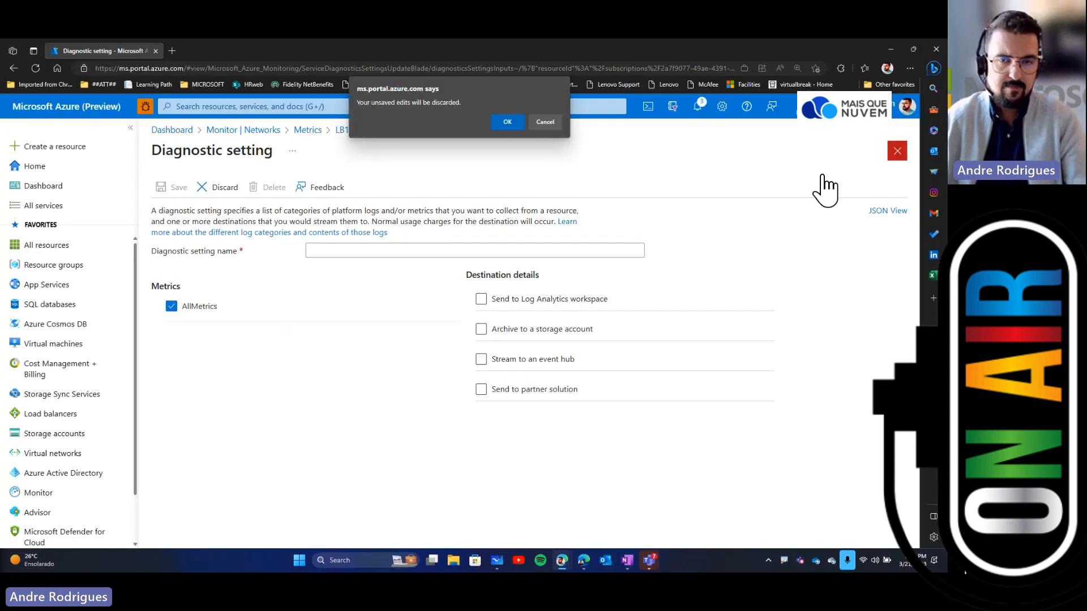
{"action": "left_click", "coordinate": [511, 120]}
Step: Open Monitor's overview and view the Alerts card's information pane, then close it
{"action": "scroll", "coordinate": [104, 454], "scroll_direction": "down", "scroll_amount": 2}
{"action": "left_click", "coordinate": [38, 438]}
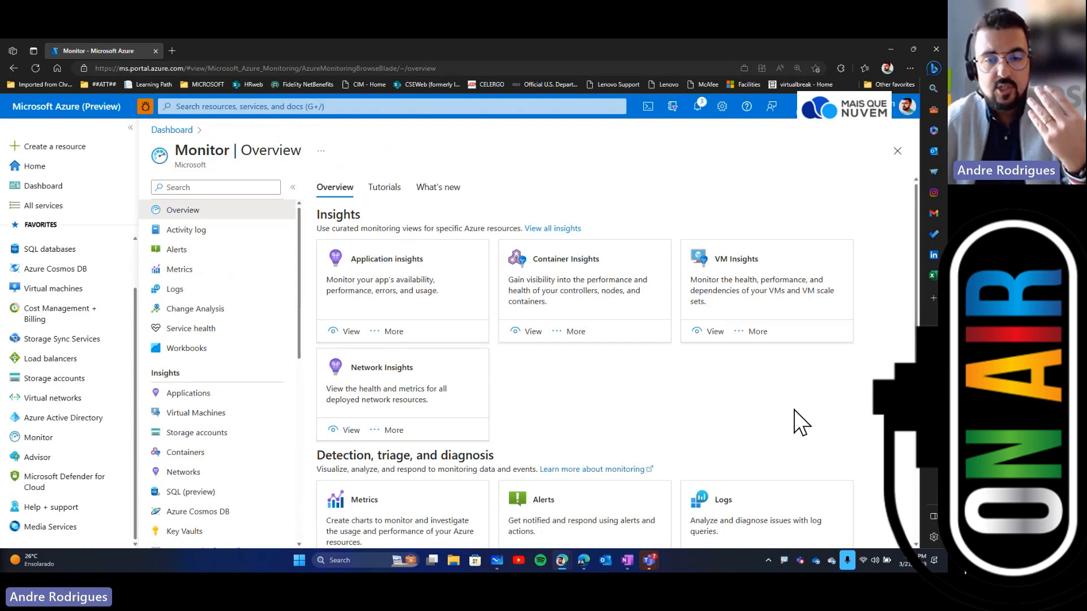
{"action": "scroll", "coordinate": [801, 422], "scroll_direction": "down", "scroll_amount": 1}
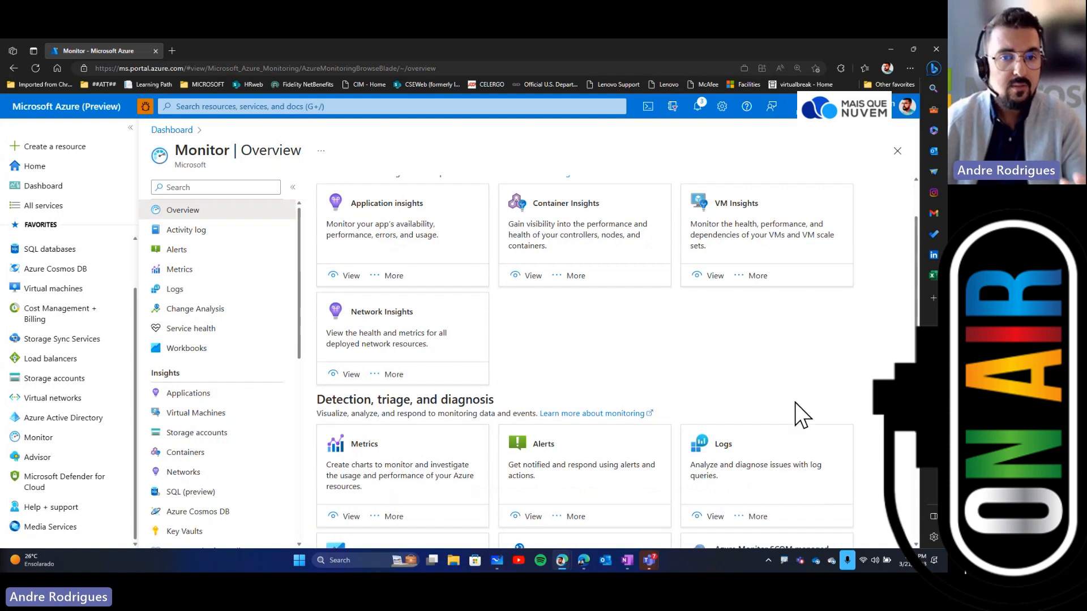
{"action": "scroll", "coordinate": [795, 402], "scroll_direction": "down", "scroll_amount": 3}
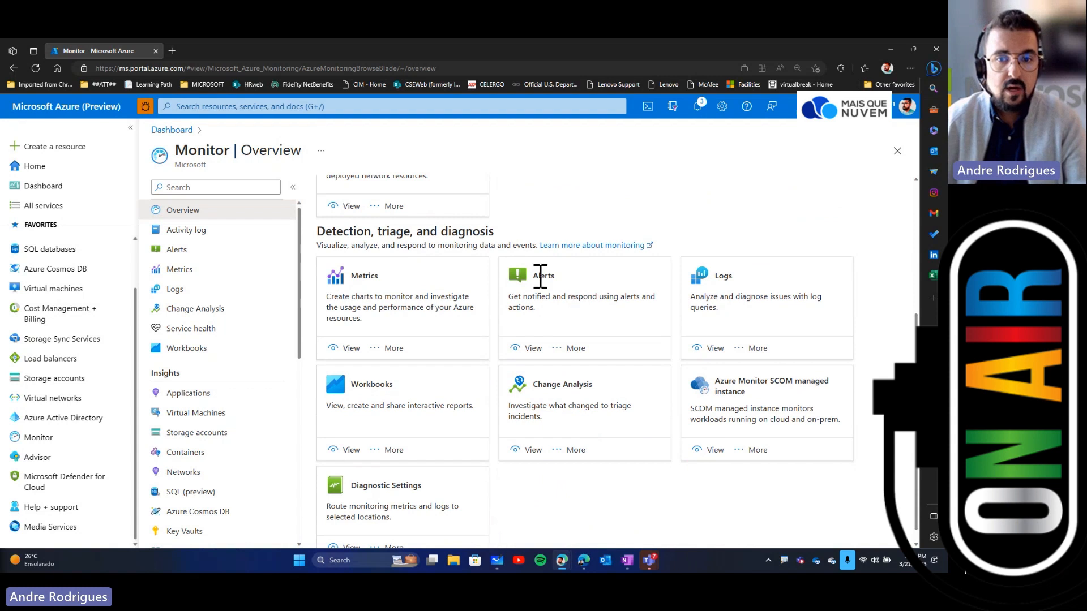
{"action": "left_click", "coordinate": [579, 350]}
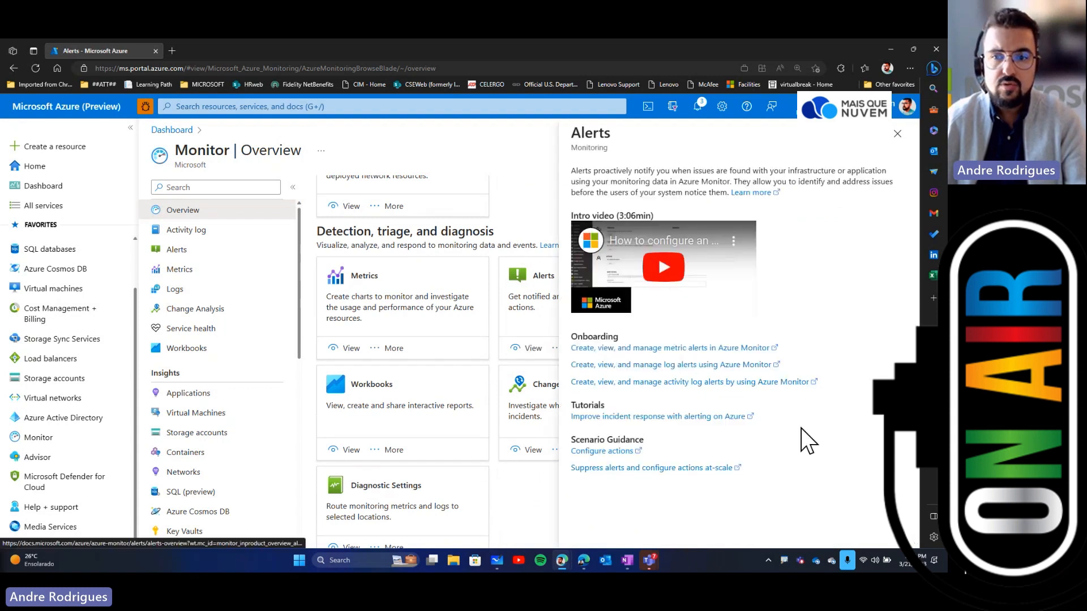
{"action": "left_click", "coordinate": [897, 134]}
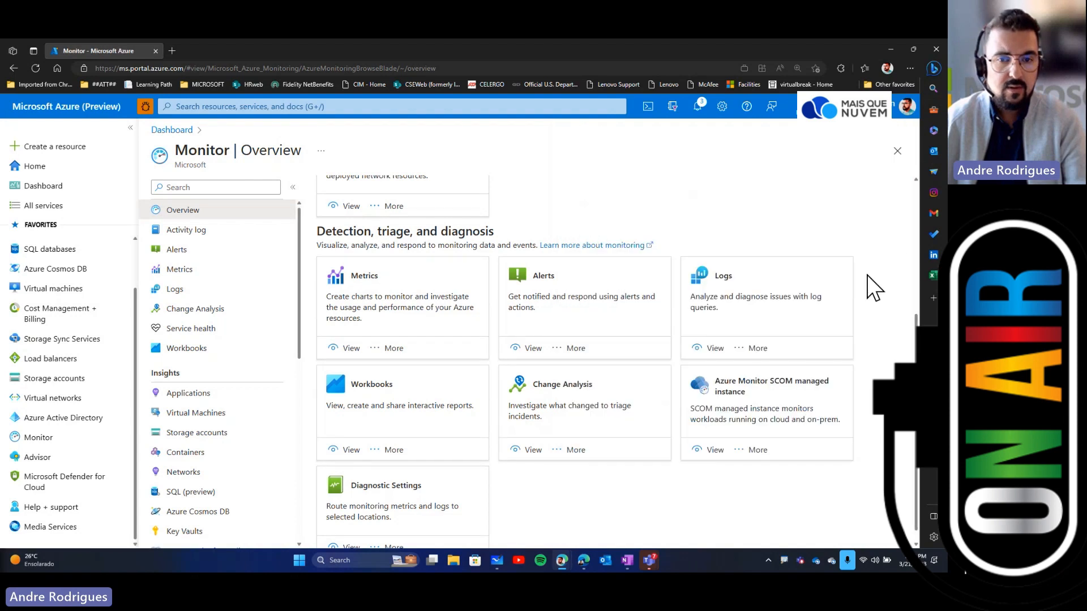
Step: Open the VM-BR virtual machine from the virtual machines list
{"action": "left_click", "coordinate": [241, 422]}
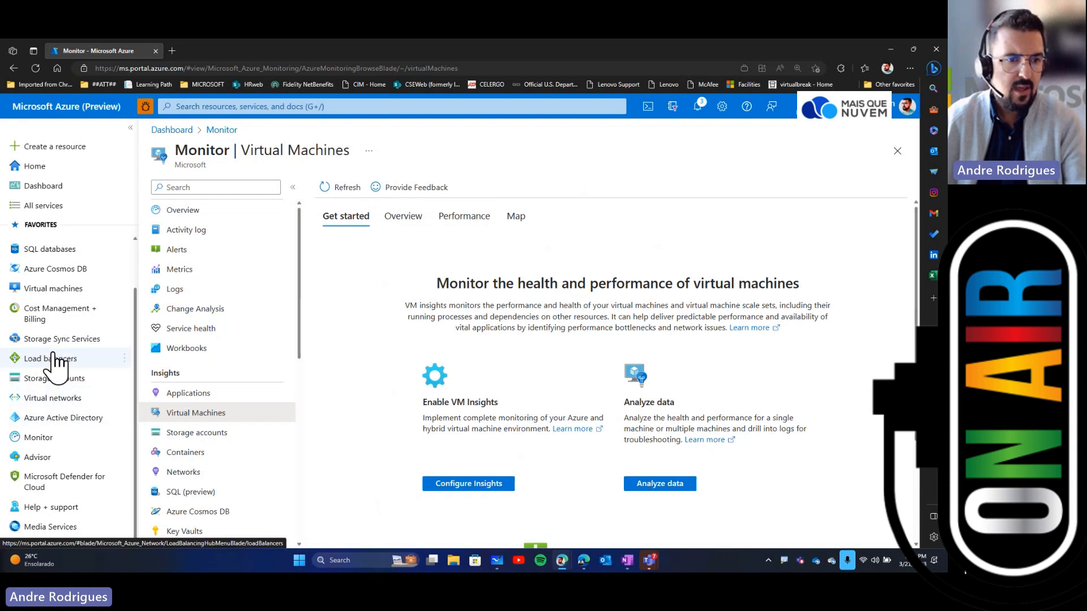
{"action": "left_click", "coordinate": [57, 289]}
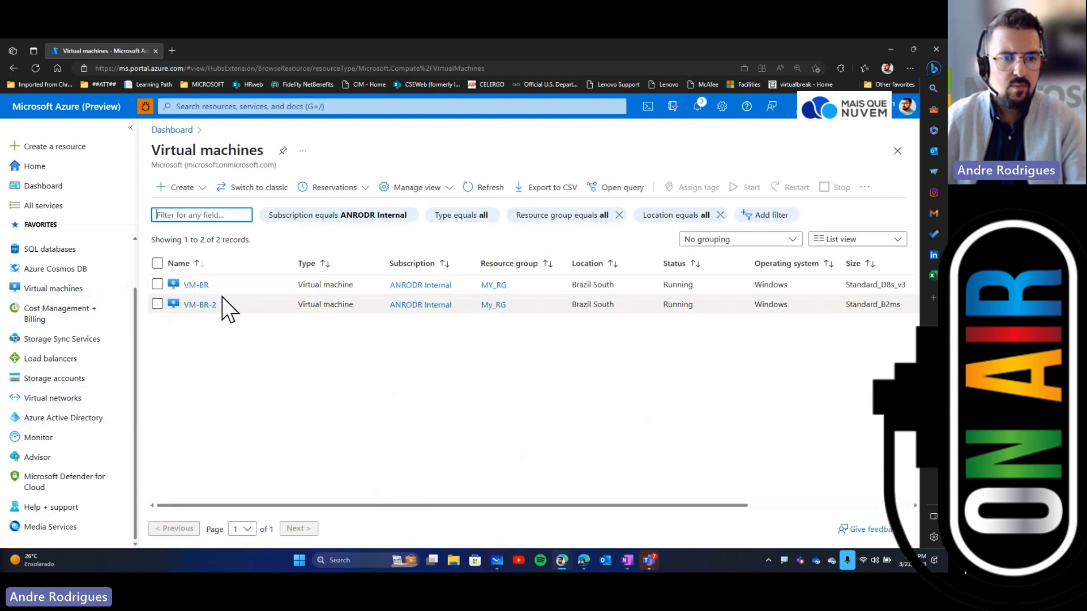
{"action": "left_click", "coordinate": [195, 285]}
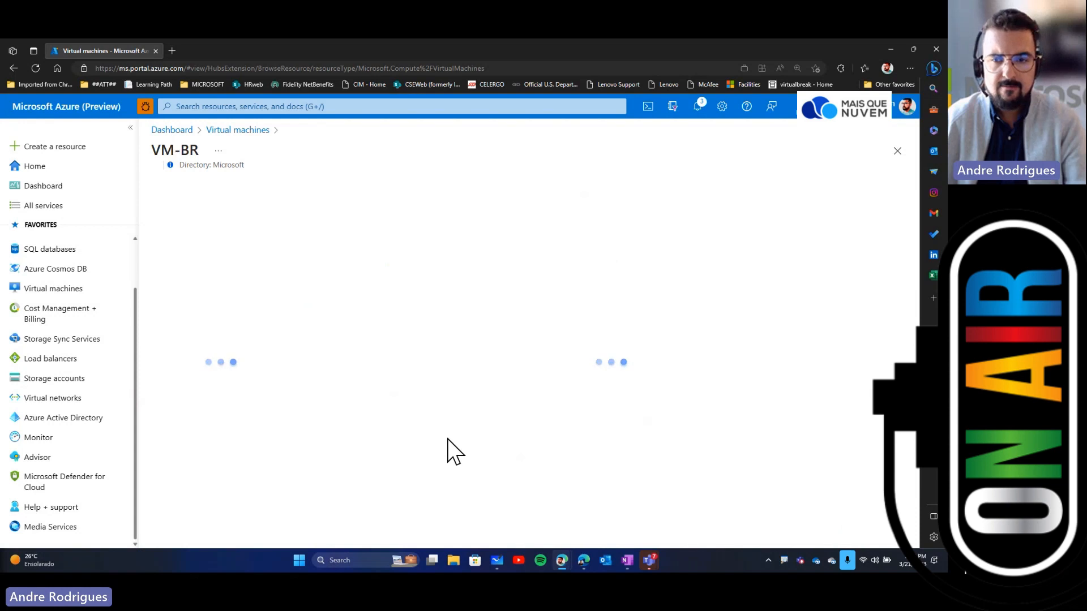
Step: Open VM-BR's Metrics and chart the Percentage CPU metric
{"action": "scroll", "coordinate": [267, 343], "scroll_direction": "down", "scroll_amount": 5}
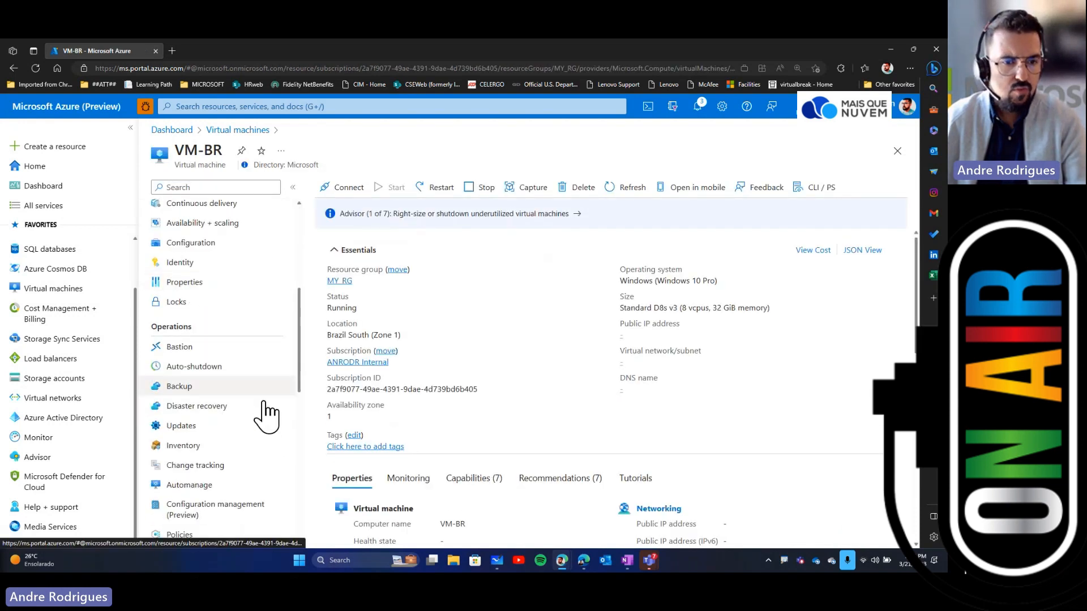
{"action": "scroll", "coordinate": [264, 403], "scroll_direction": "down", "scroll_amount": 4}
{"action": "left_click", "coordinate": [260, 385]}
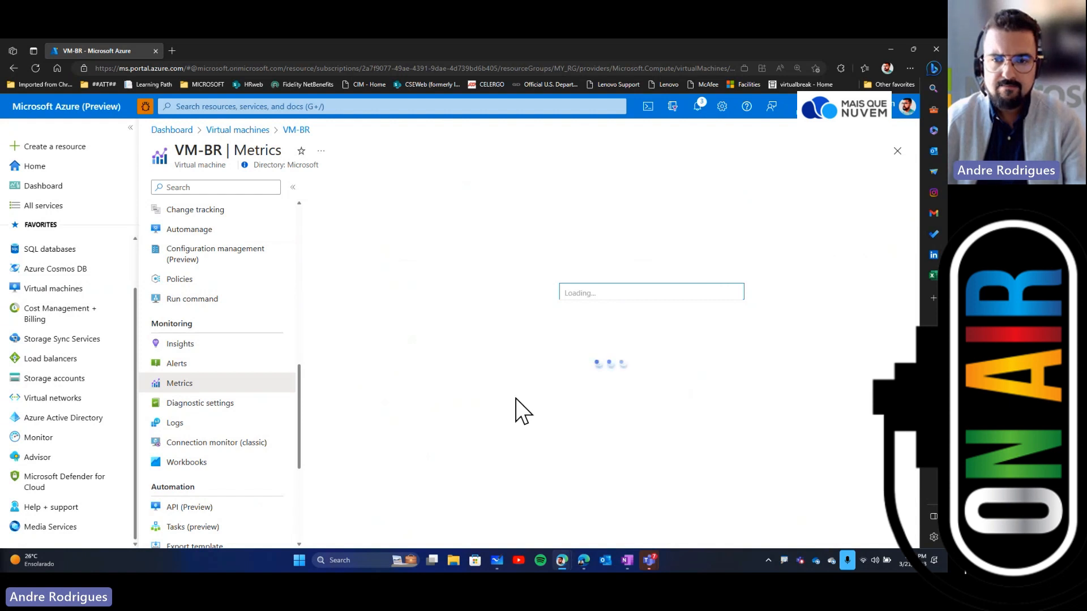
{"action": "scroll", "coordinate": [642, 373], "scroll_direction": "down", "scroll_amount": 4}
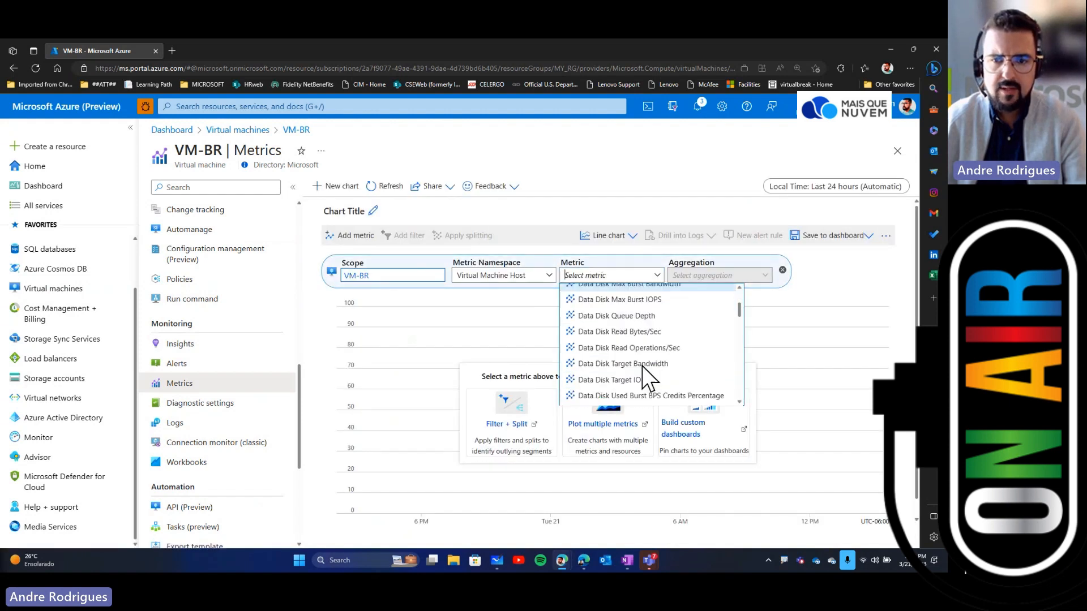
{"action": "scroll", "coordinate": [645, 368], "scroll_direction": "down", "scroll_amount": 10}
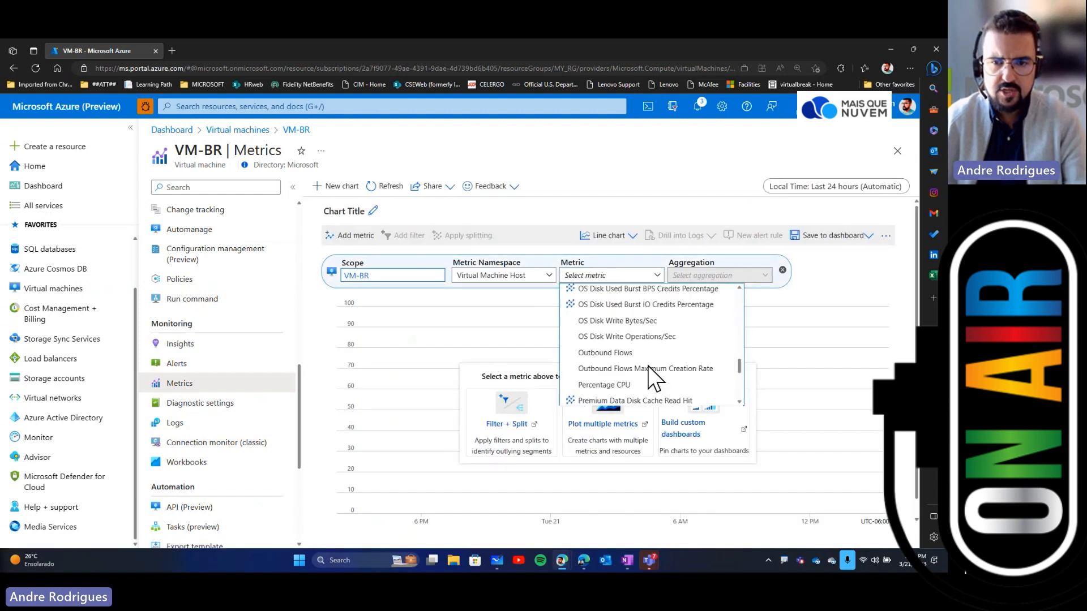
{"action": "left_click", "coordinate": [608, 323]}
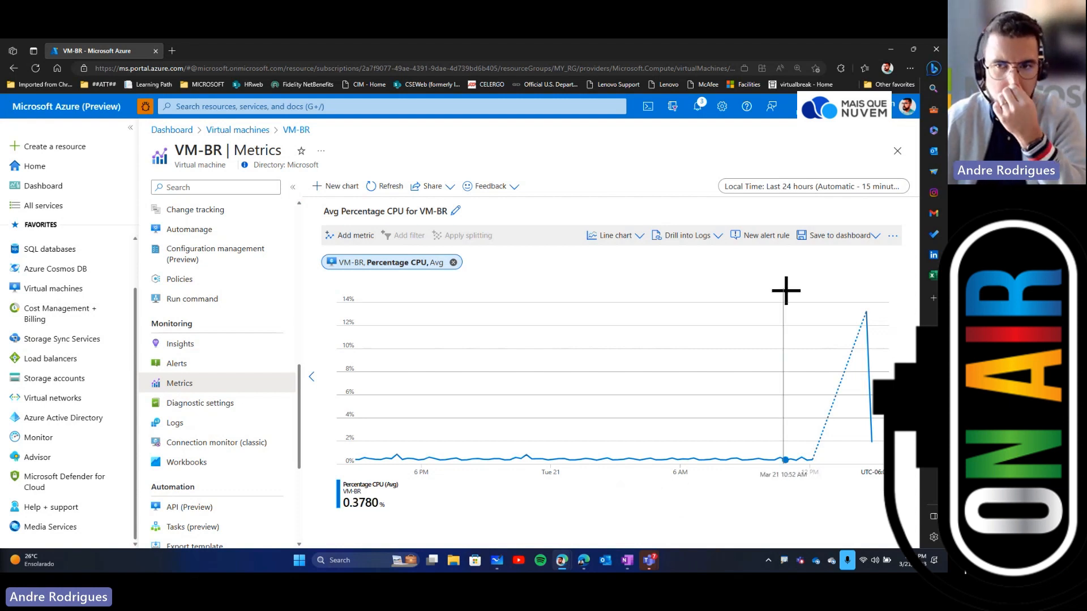
Step: Create a new alert rule from the Percentage CPU chart
{"action": "key", "text": "ctrl+1"}
{"action": "mouse_move", "coordinate": [747, 218]}
{"action": "left_mouse_down"}
{"action": "mouse_move", "coordinate": [710, 210]}
{"action": "mouse_move", "coordinate": [674, 239]}
{"action": "mouse_move", "coordinate": [821, 211]}
{"action": "mouse_move", "coordinate": [683, 225]}
{"action": "left_mouse_up"}
{"action": "key", "text": "Escape"}
{"action": "left_click", "coordinate": [756, 235]}
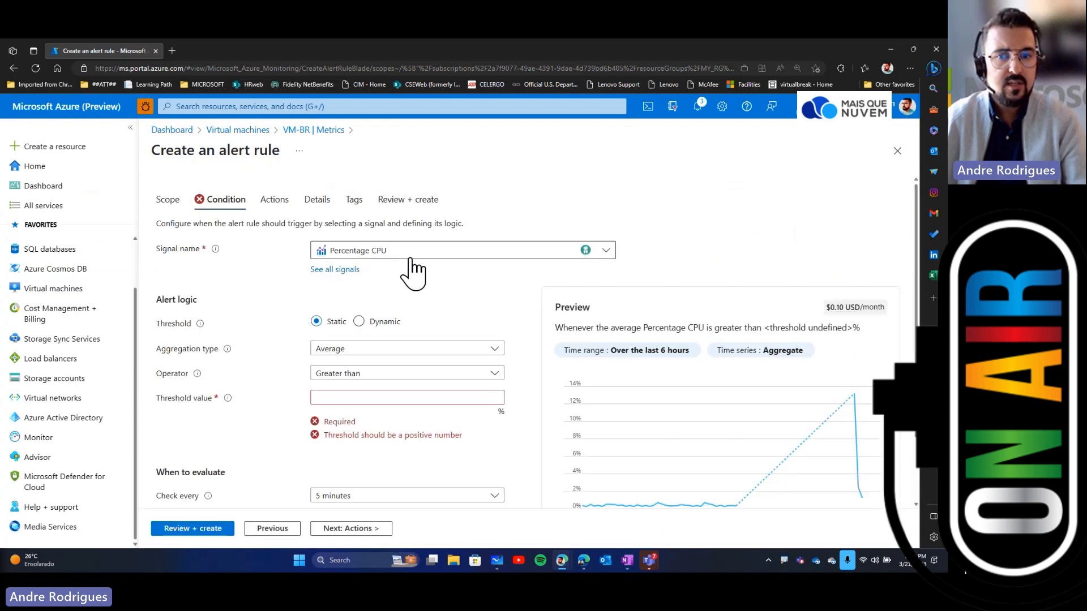
Step: Open the full signal list and browse the available log search, metric and activity log signals
{"action": "left_click", "coordinate": [335, 270]}
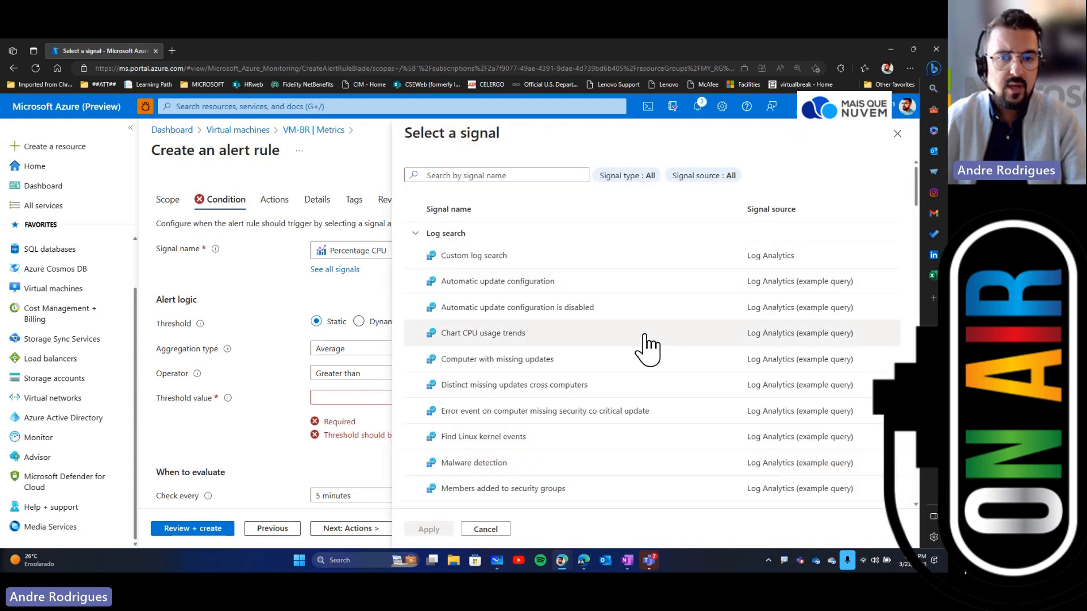
{"action": "scroll", "coordinate": [715, 347], "scroll_direction": "down", "scroll_amount": 7}
{"action": "scroll", "coordinate": [650, 351], "scroll_direction": "down", "scroll_amount": 4}
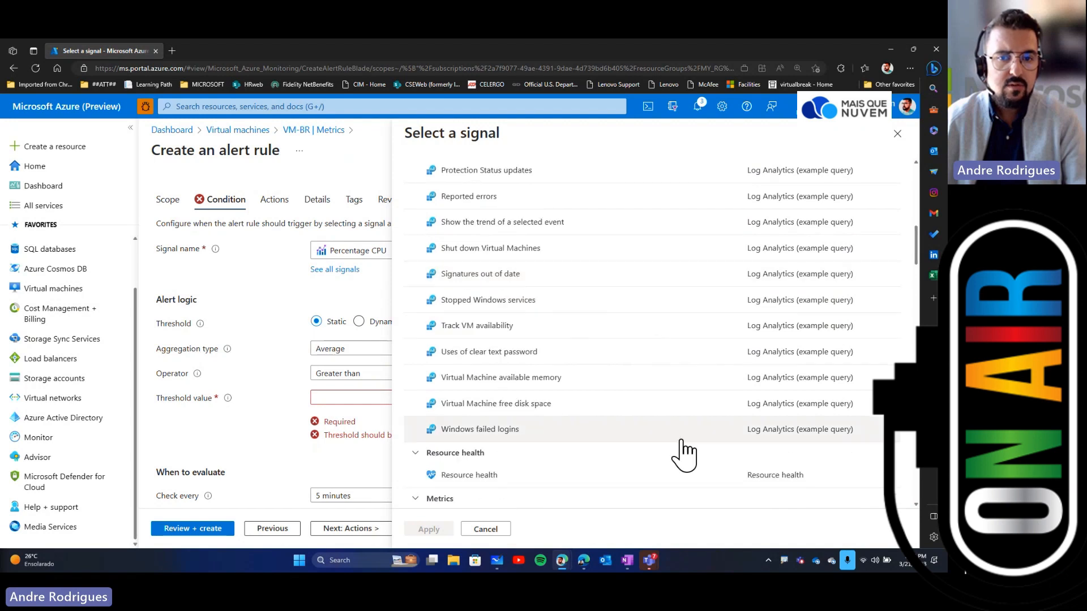
{"action": "scroll", "coordinate": [678, 453], "scroll_direction": "down", "scroll_amount": 5}
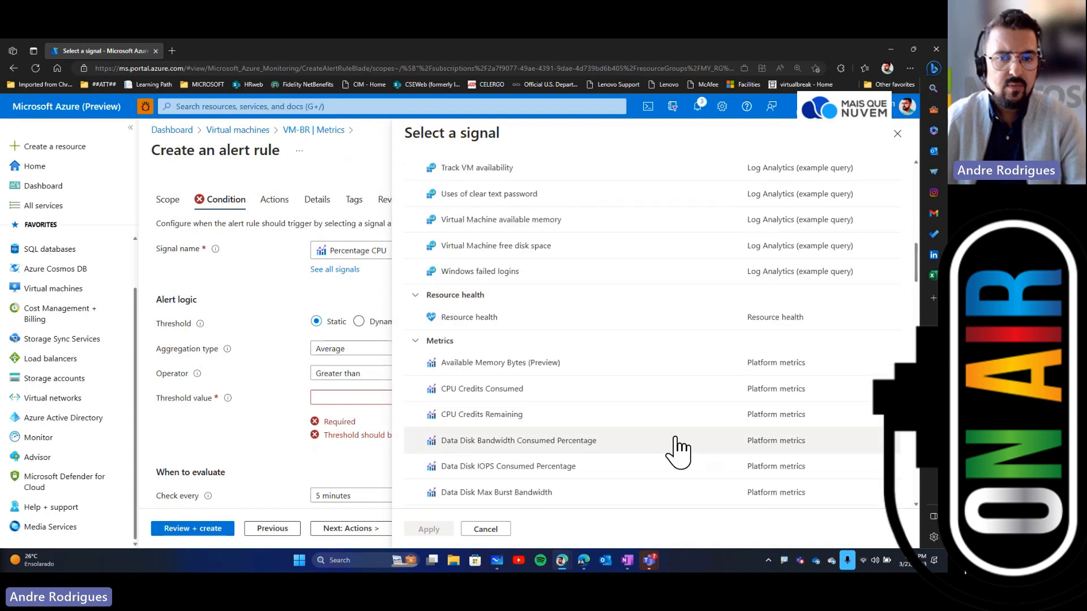
{"action": "scroll", "coordinate": [657, 433], "scroll_direction": "up", "scroll_amount": 10}
{"action": "scroll", "coordinate": [657, 431], "scroll_direction": "up", "scroll_amount": 4}
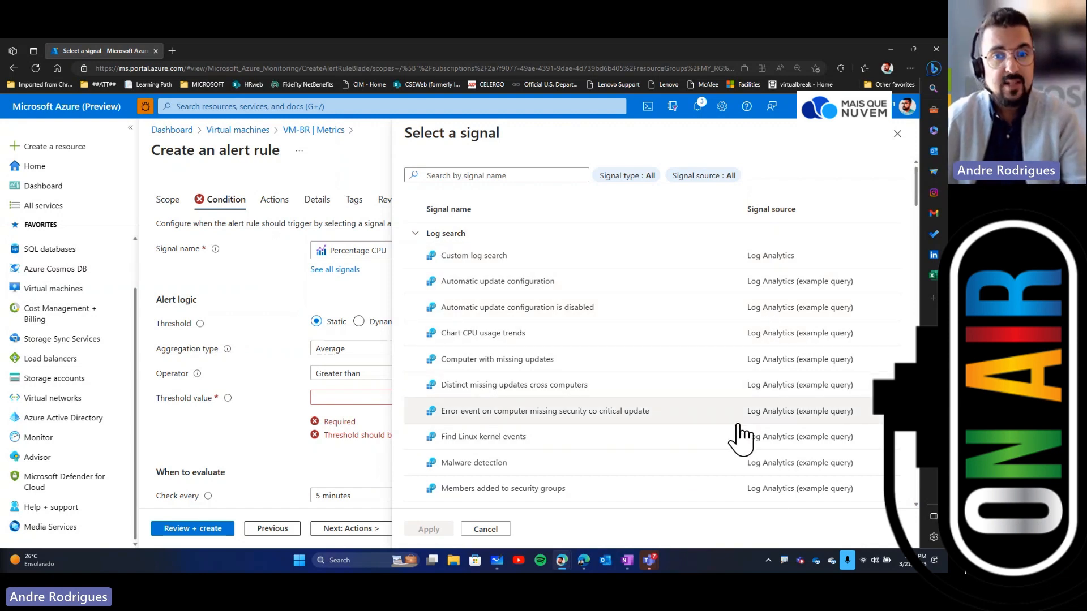
{"action": "left_click", "coordinate": [416, 233]}
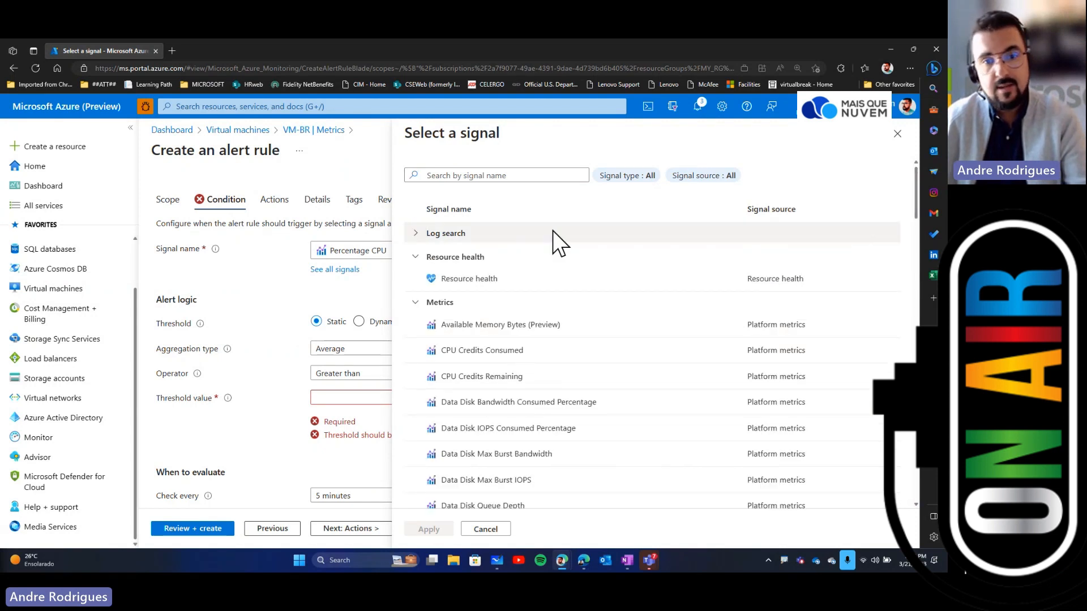
{"action": "scroll", "coordinate": [515, 322], "scroll_direction": "down", "scroll_amount": 1}
{"action": "scroll", "coordinate": [488, 353], "scroll_direction": "down", "scroll_amount": 1}
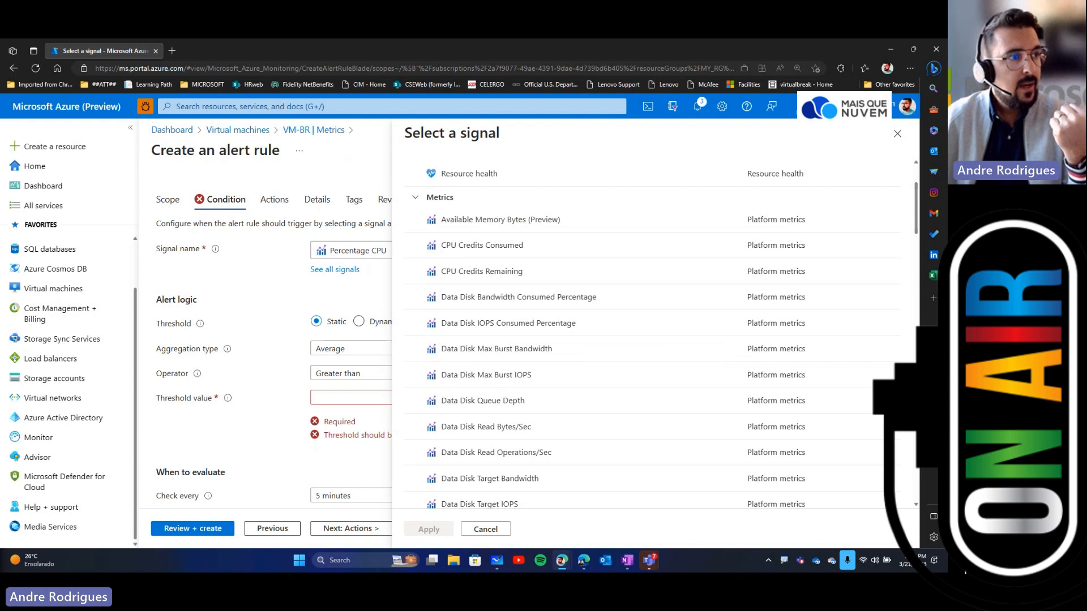
{"action": "scroll", "coordinate": [756, 337], "scroll_direction": "down", "scroll_amount": 4}
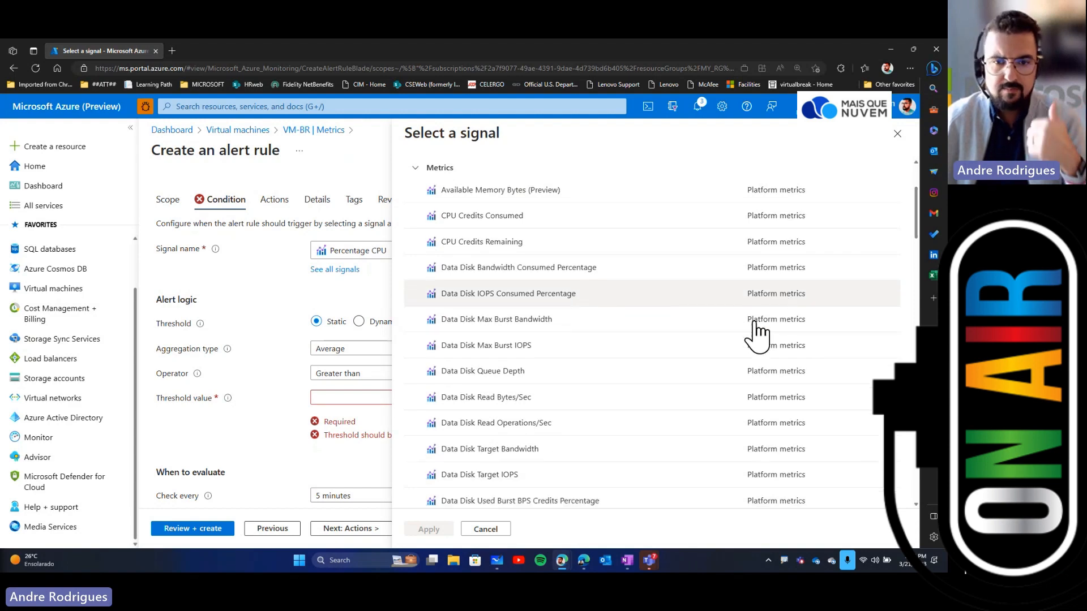
{"action": "scroll", "coordinate": [736, 334], "scroll_direction": "down", "scroll_amount": 2}
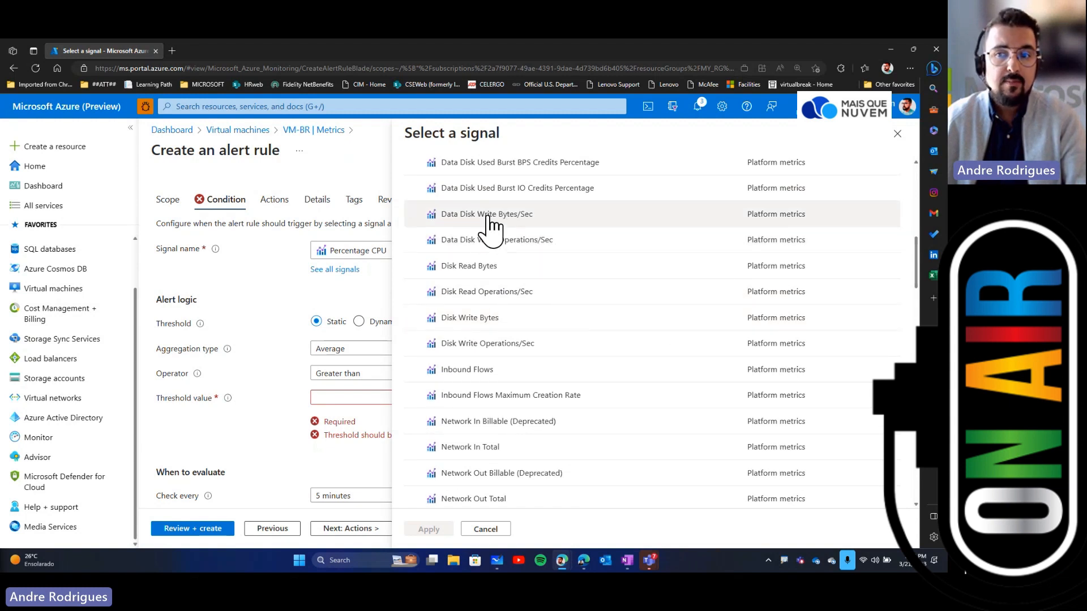
{"action": "scroll", "coordinate": [602, 359], "scroll_direction": "down", "scroll_amount": 4}
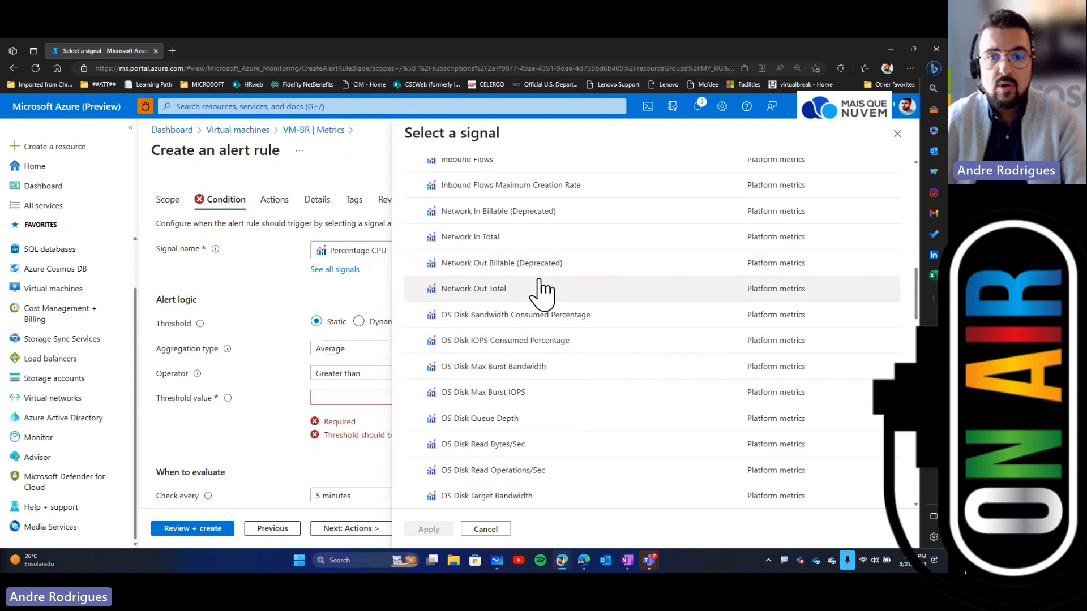
{"action": "scroll", "coordinate": [545, 280], "scroll_direction": "down", "scroll_amount": 4}
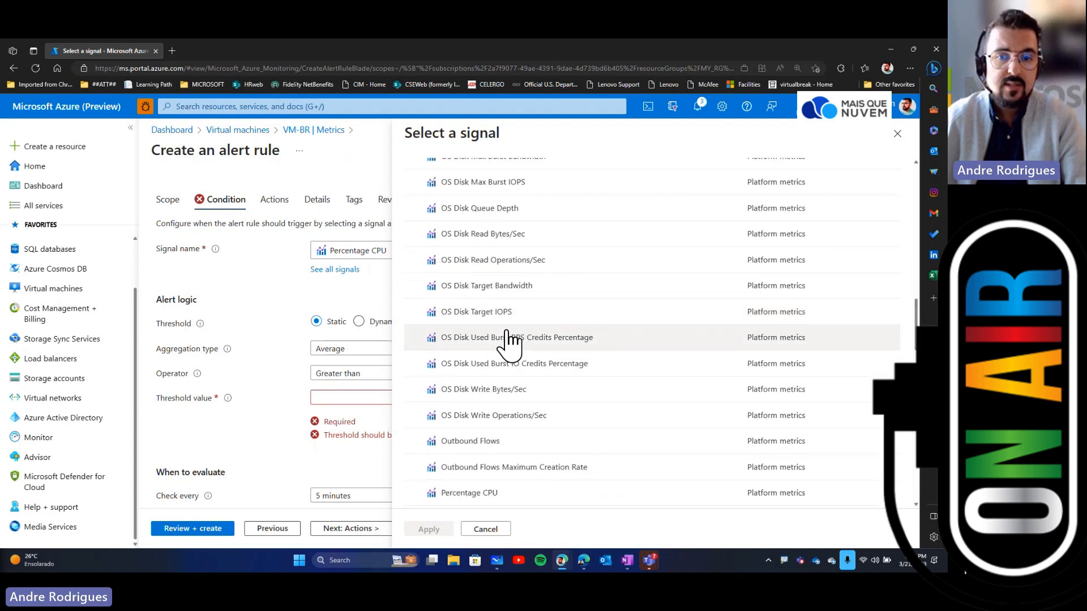
{"action": "scroll", "coordinate": [498, 328], "scroll_direction": "down", "scroll_amount": 6}
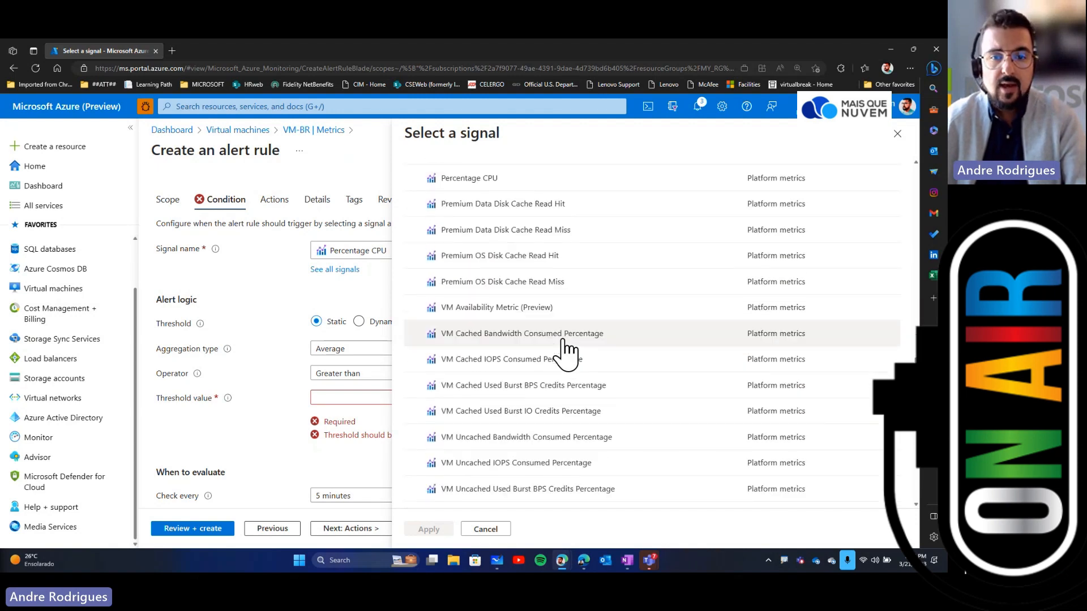
{"action": "scroll", "coordinate": [519, 347], "scroll_direction": "down", "scroll_amount": 6}
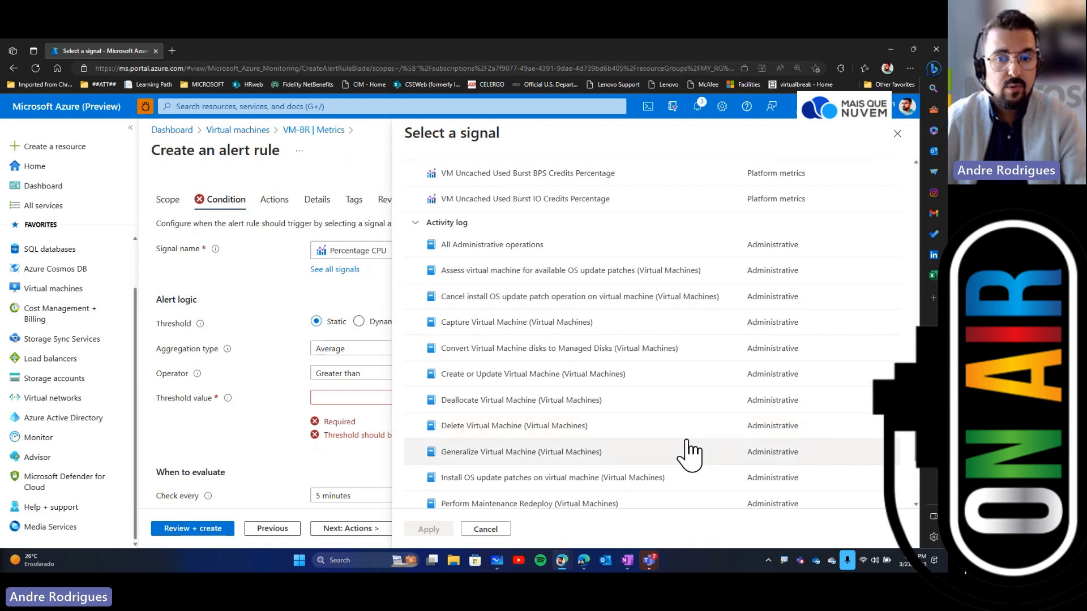
{"action": "scroll", "coordinate": [689, 451], "scroll_direction": "down", "scroll_amount": 1}
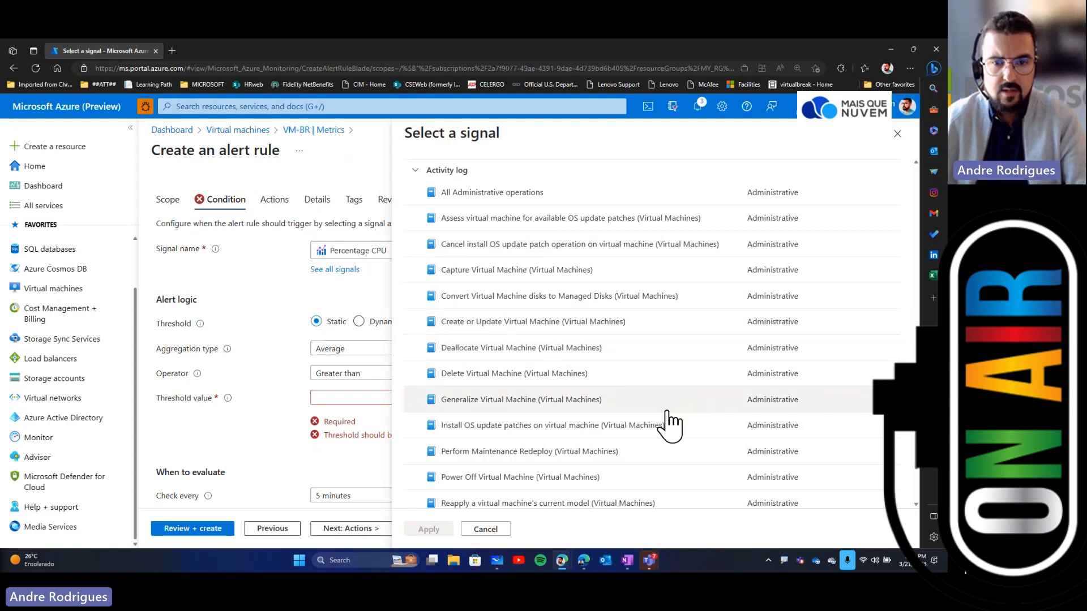
{"action": "scroll", "coordinate": [668, 423], "scroll_direction": "down", "scroll_amount": 1}
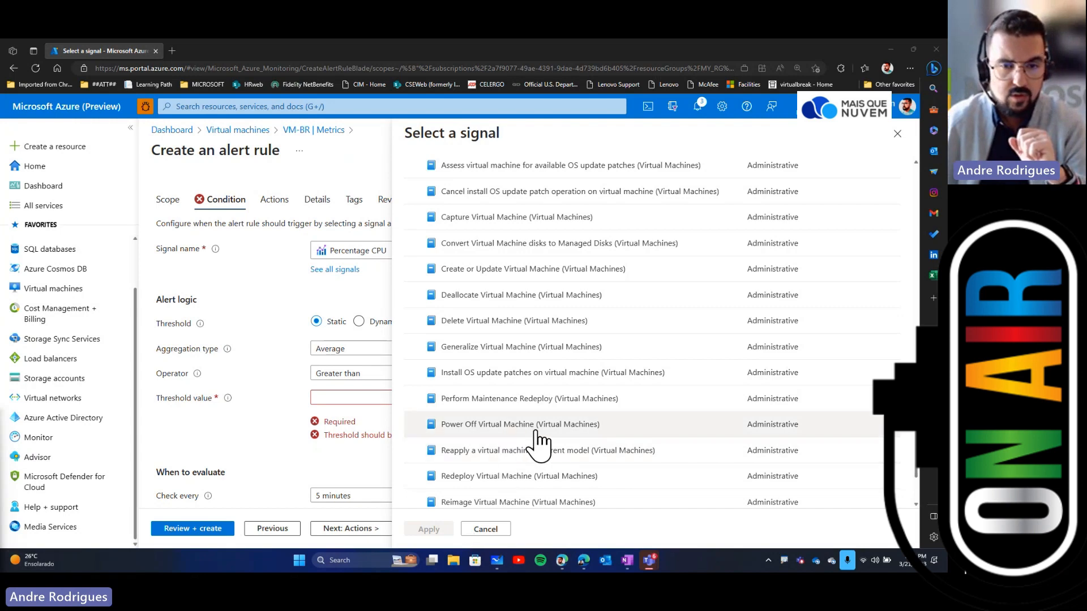
Step: Close the signal list and set the alert threshold value to 80 percent
{"action": "scroll", "coordinate": [538, 442], "scroll_direction": "up", "scroll_amount": 15}
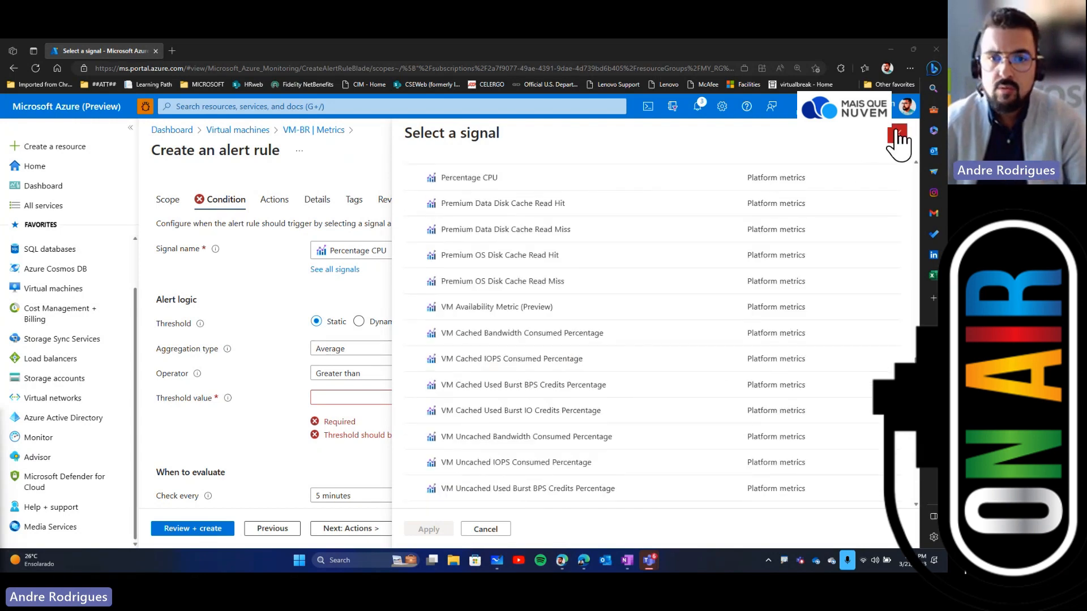
{"action": "left_click", "coordinate": [899, 136]}
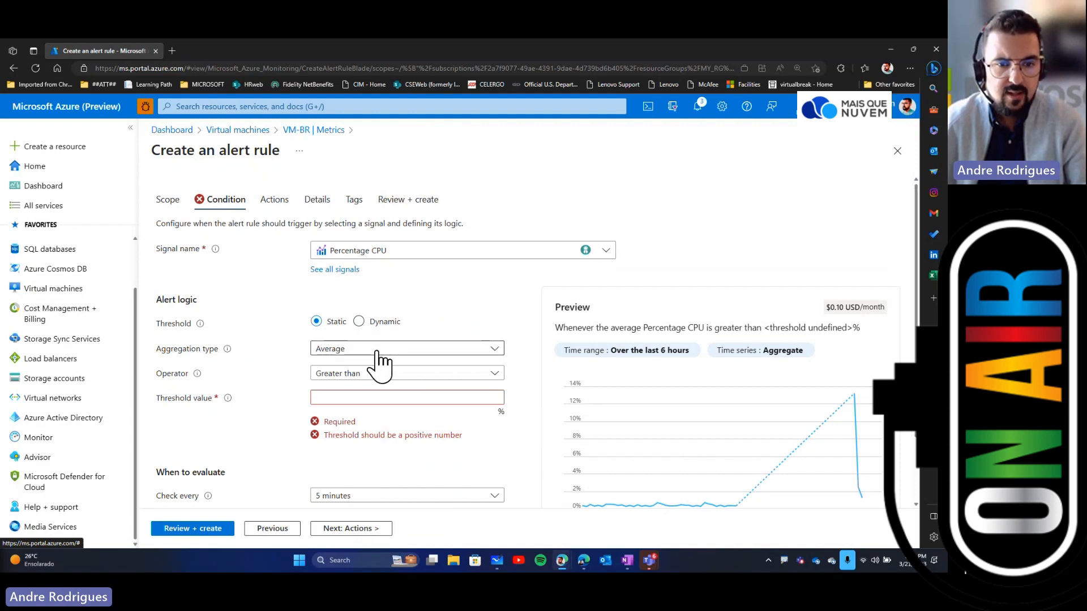
{"action": "left_click", "coordinate": [367, 398]}
{"action": "type", "text": "80"}
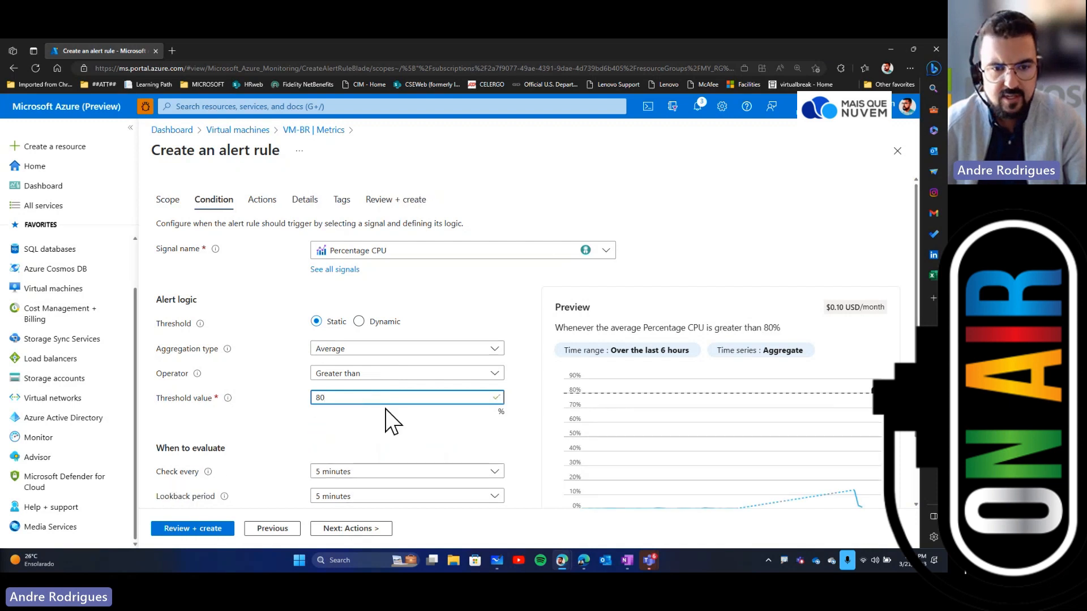
Step: Set the alert's check frequency to 30 minutes and its lookback period to 1 hour
{"action": "scroll", "coordinate": [436, 441], "scroll_direction": "down", "scroll_amount": 2}
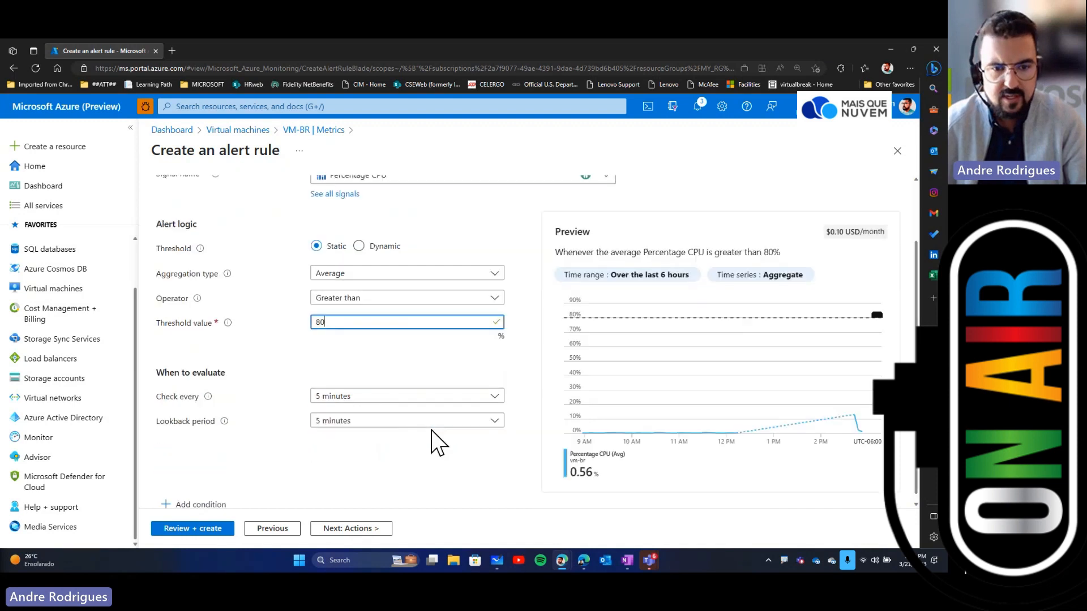
{"action": "left_click", "coordinate": [373, 391]}
{"action": "left_click", "coordinate": [358, 476]}
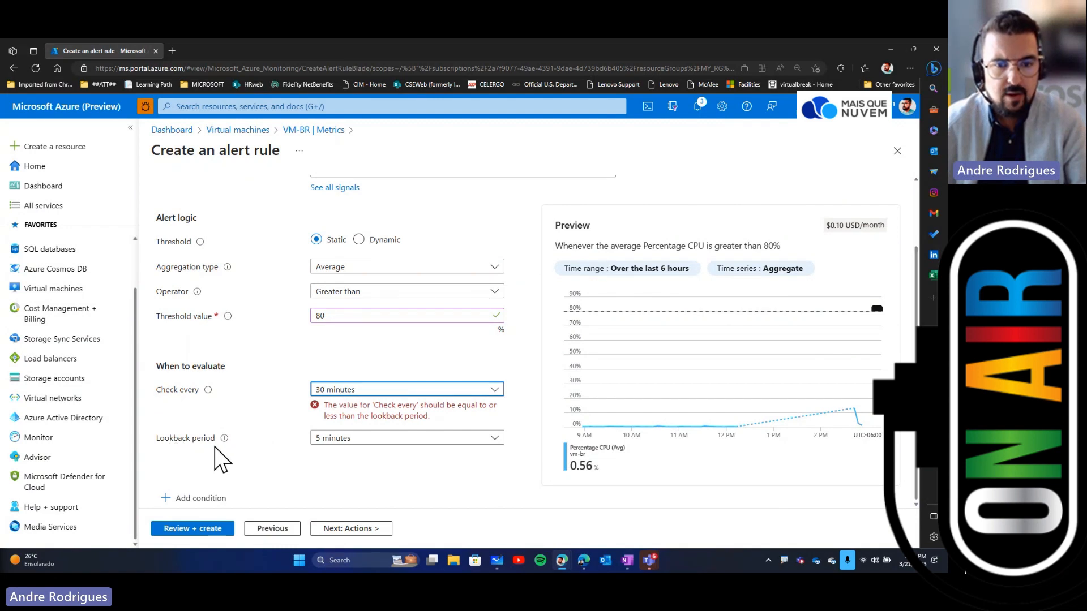
{"action": "left_click", "coordinate": [408, 448]}
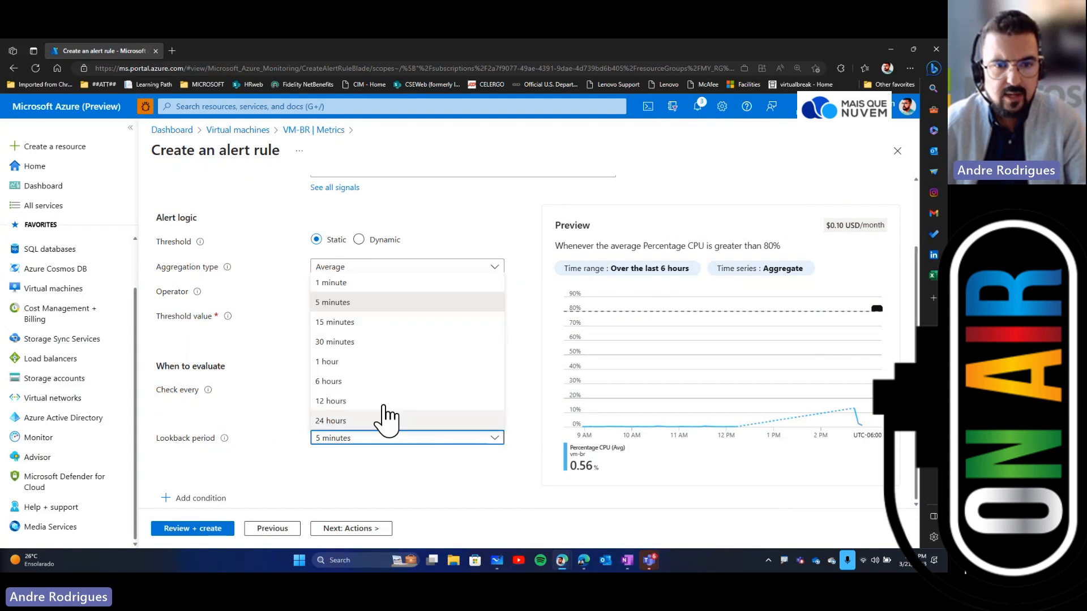
{"action": "left_click", "coordinate": [356, 363]}
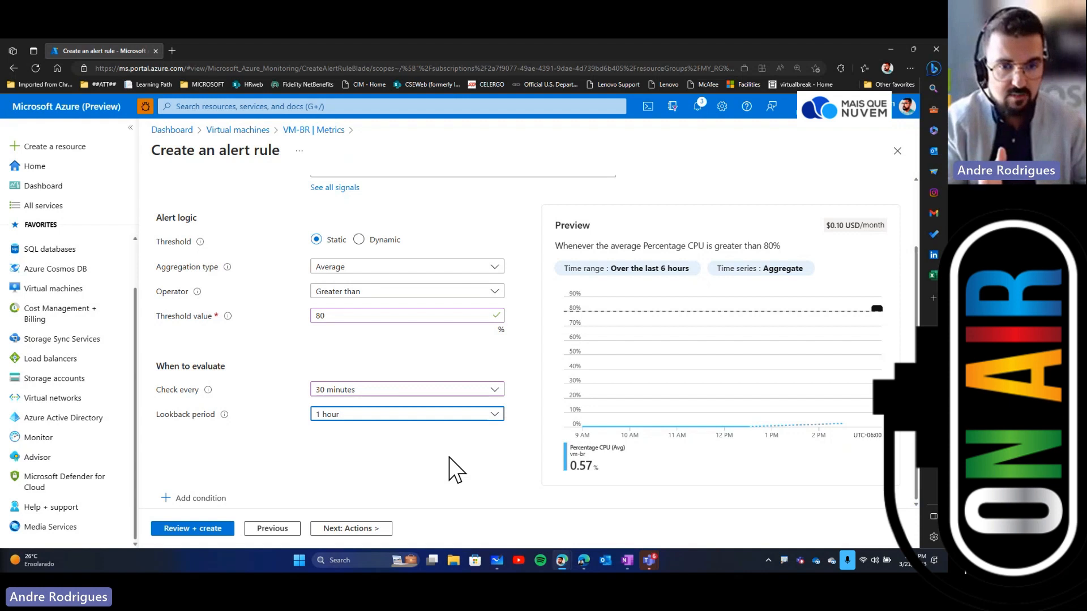
Step: Change the check frequency to 15 minutes and continue to the alert rule's actions
{"action": "left_click", "coordinate": [445, 389]}
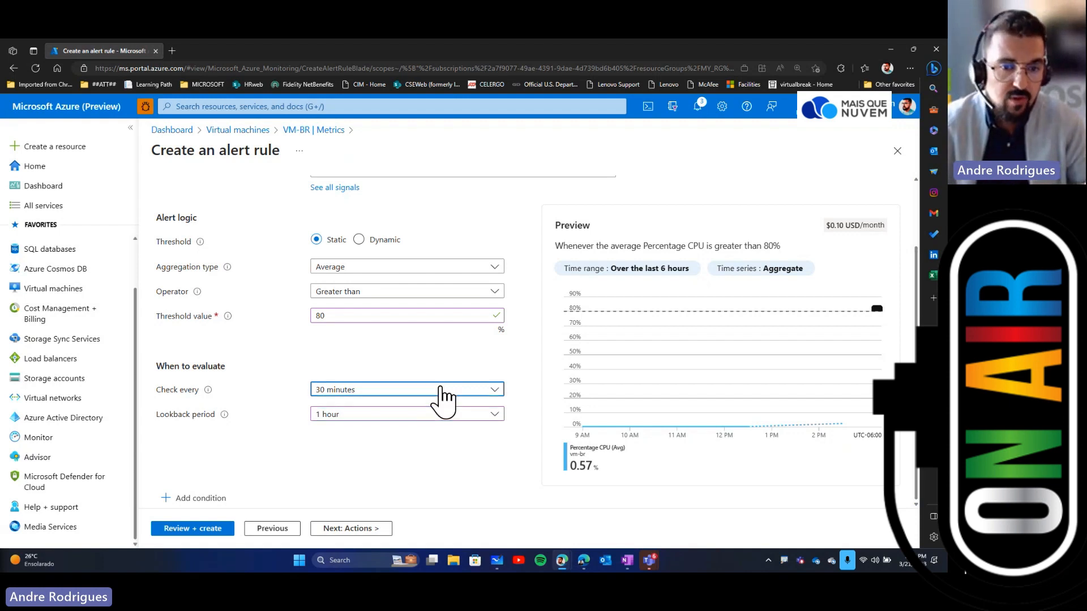
{"action": "left_click", "coordinate": [362, 447]}
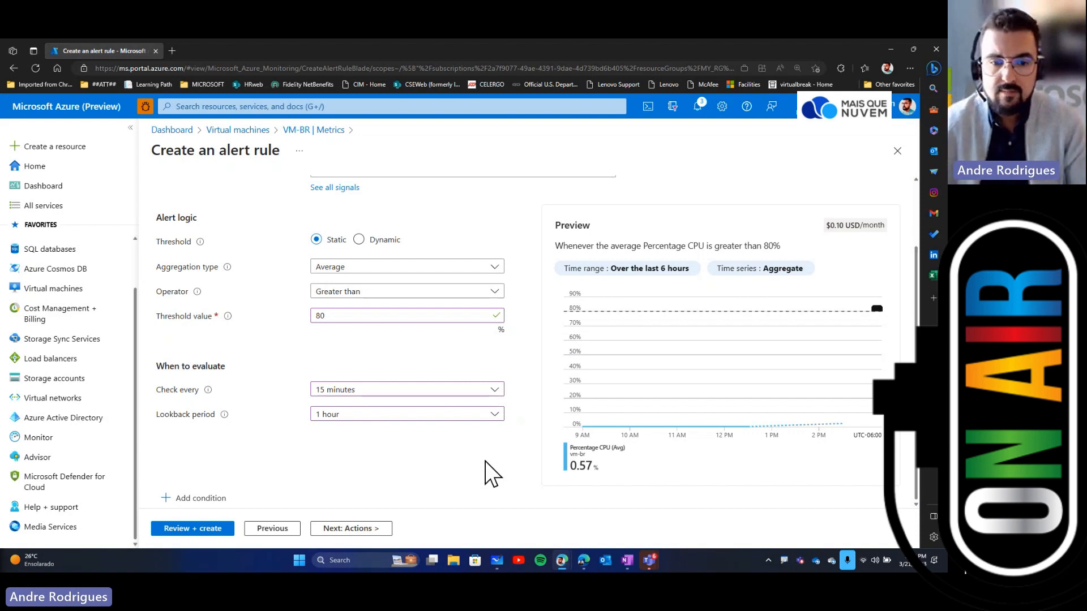
{"action": "scroll", "coordinate": [486, 462], "scroll_direction": "up", "scroll_amount": 2}
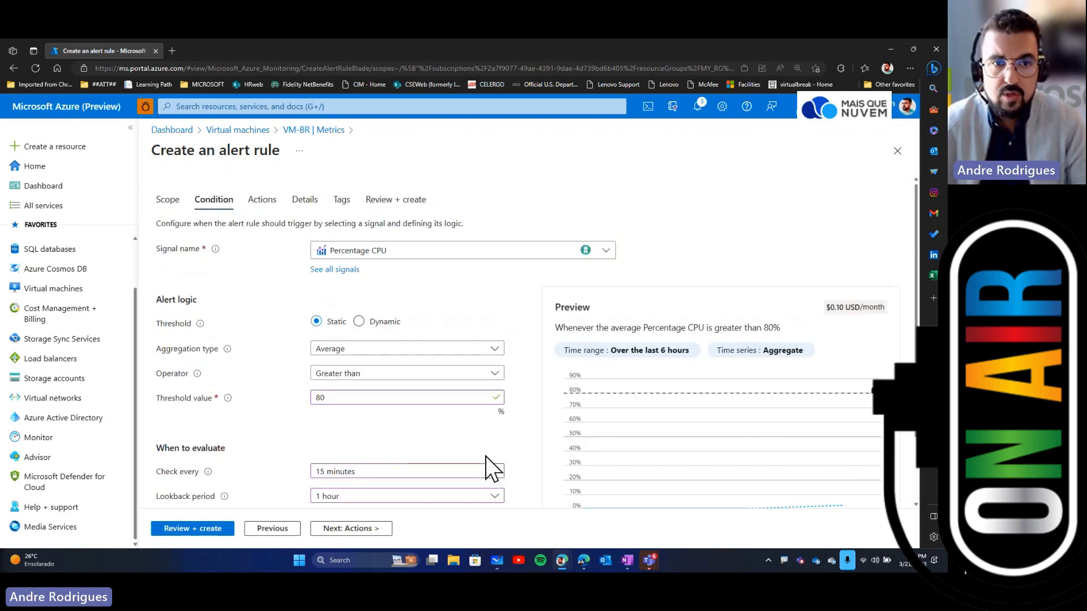
{"action": "scroll", "coordinate": [484, 457], "scroll_direction": "down", "scroll_amount": 2}
{"action": "left_click", "coordinate": [357, 532]}
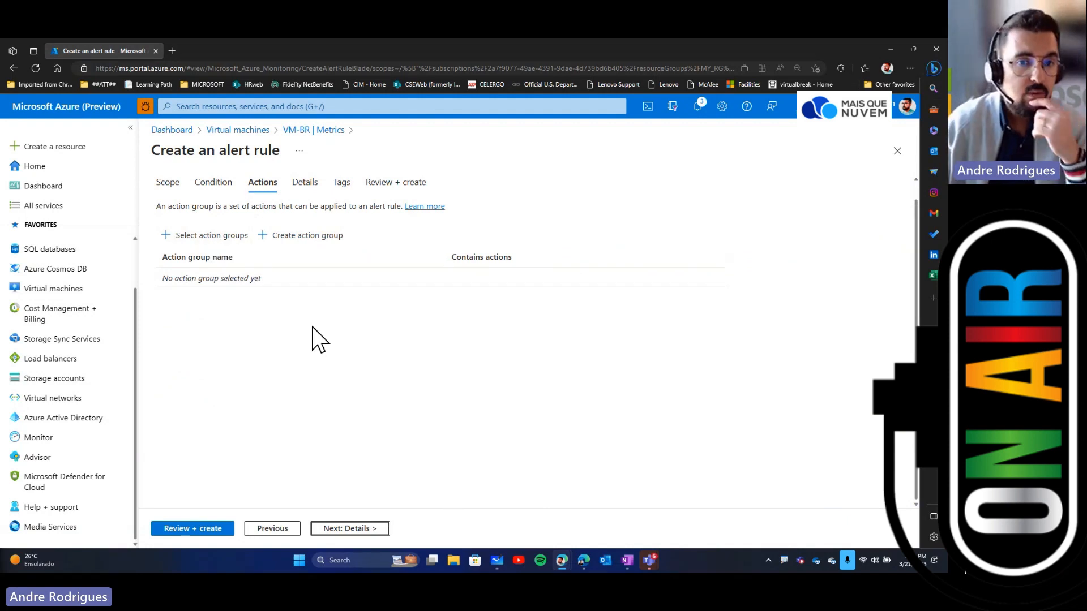
Step: Start creating a new action group and name it VM-Brazil
{"action": "left_click", "coordinate": [295, 237]}
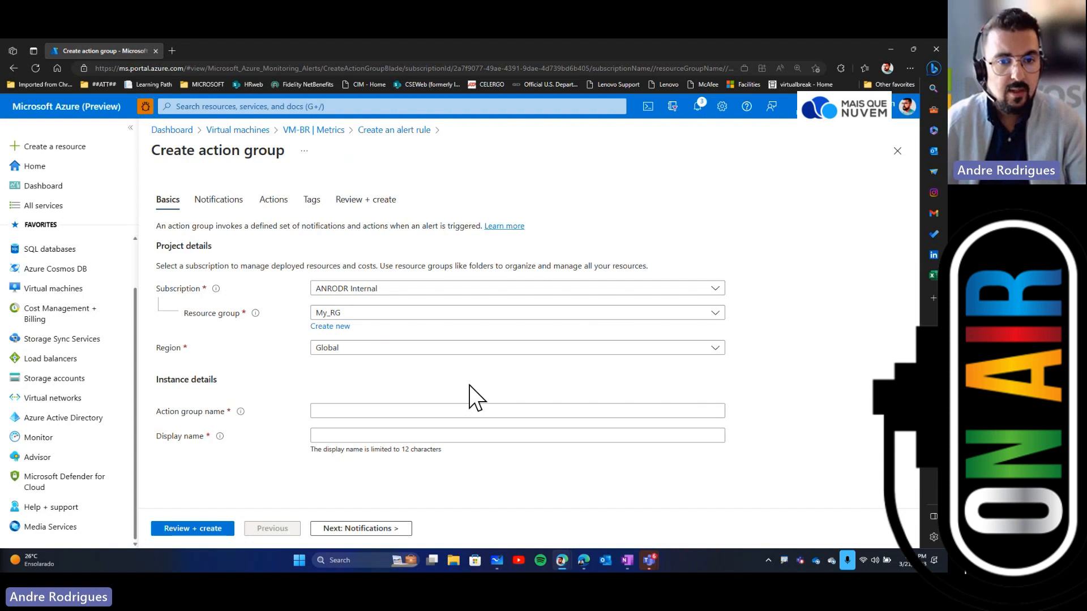
{"action": "left_click", "coordinate": [364, 412]}
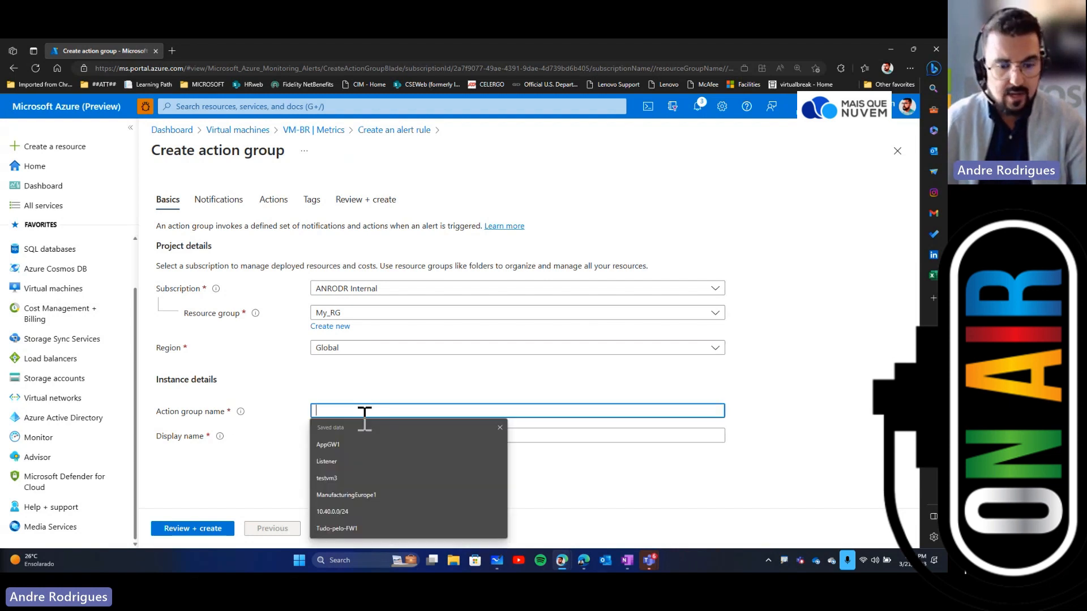
{"action": "type", "text": "VM"}
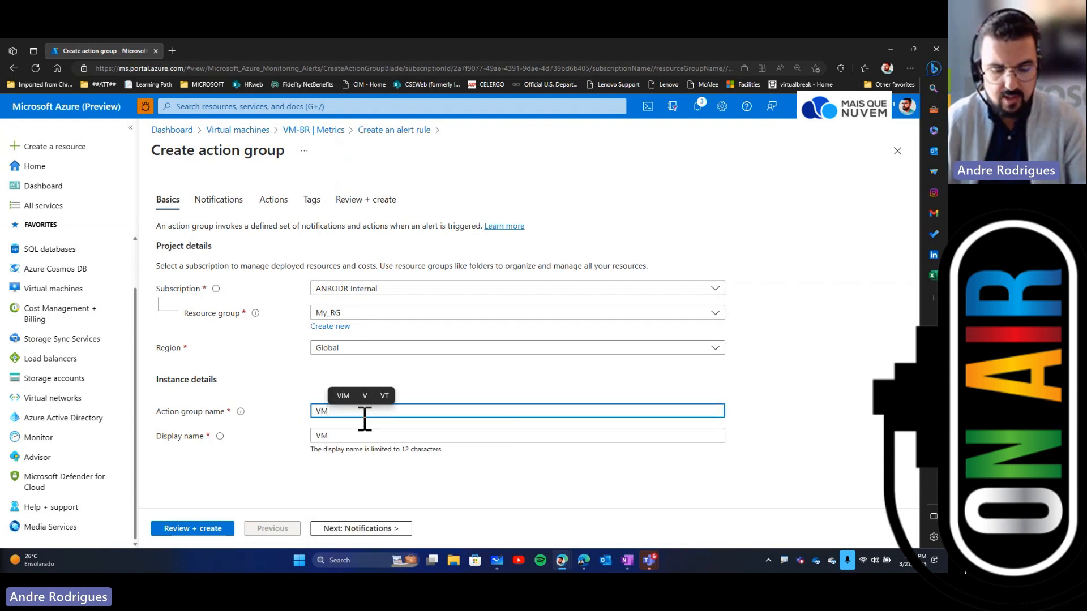
{"action": "type", "text": "-Brazil"}
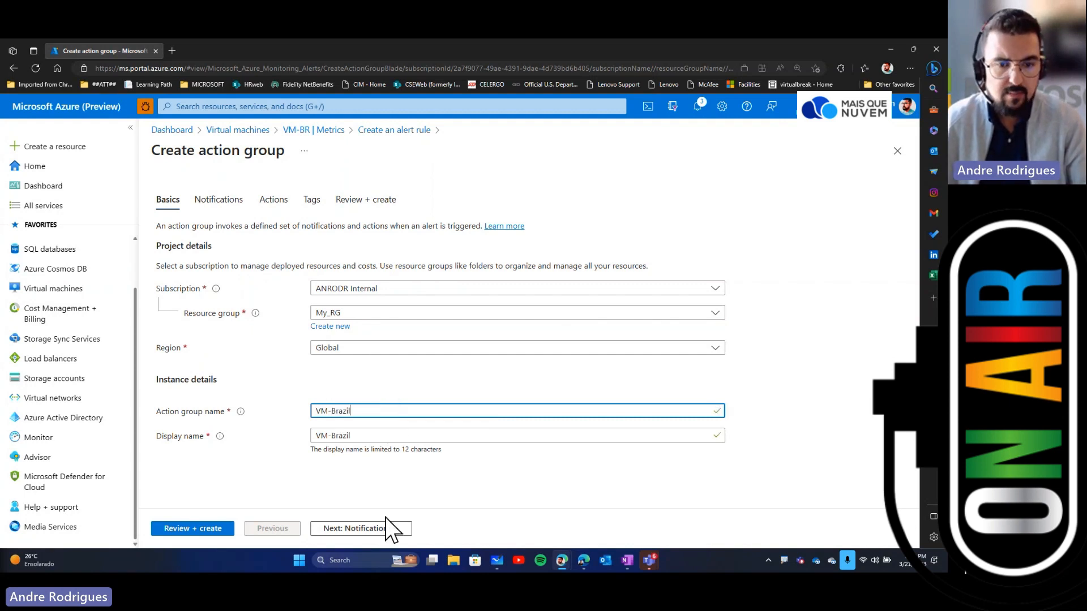
Step: Add an Email Azure Resource Manager Role notification targeting the Monitoring Reader role
{"action": "left_click", "coordinate": [375, 530]}
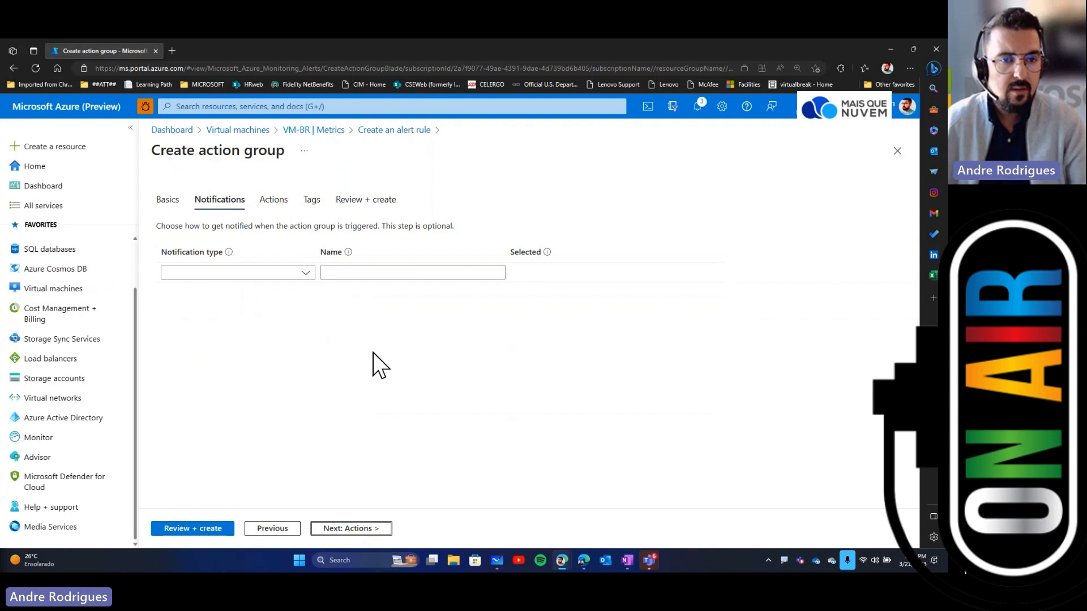
{"action": "left_click", "coordinate": [304, 273]}
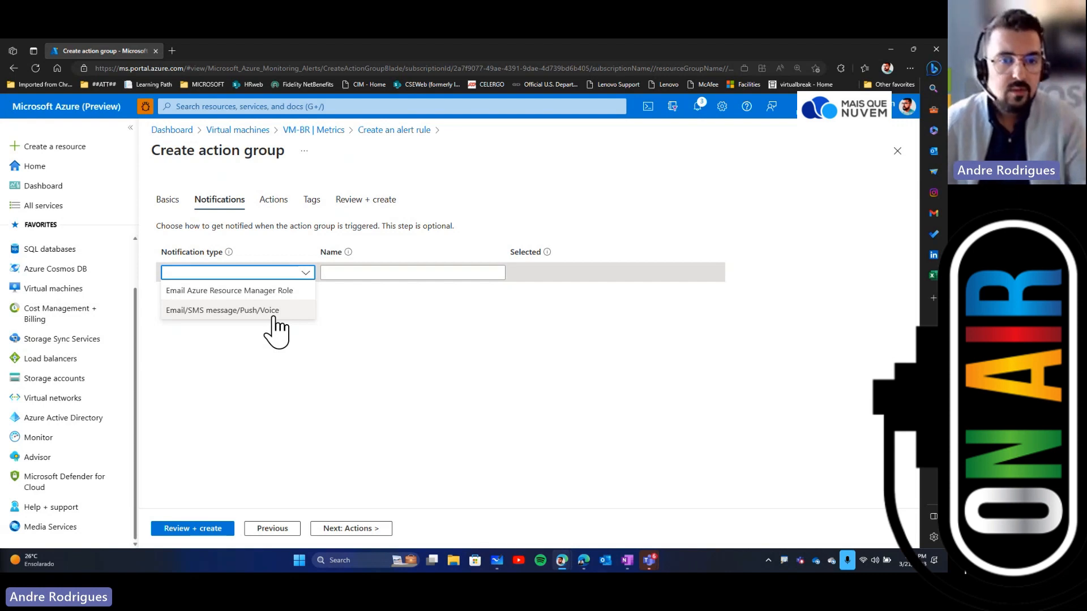
{"action": "left_click", "coordinate": [269, 295]}
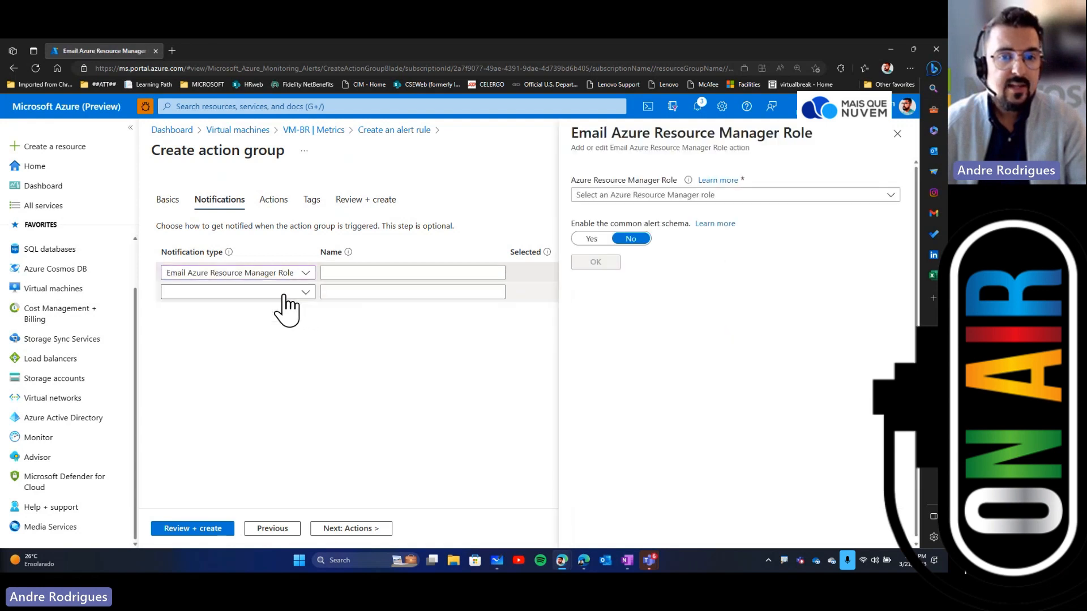
{"action": "left_click", "coordinate": [819, 198]}
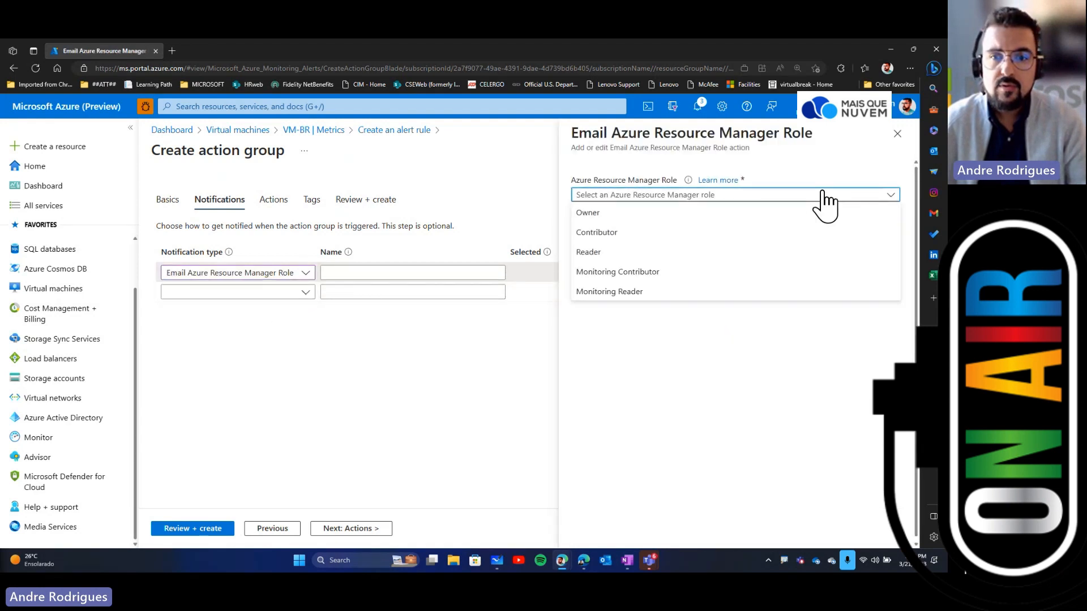
{"action": "left_click", "coordinate": [611, 292]}
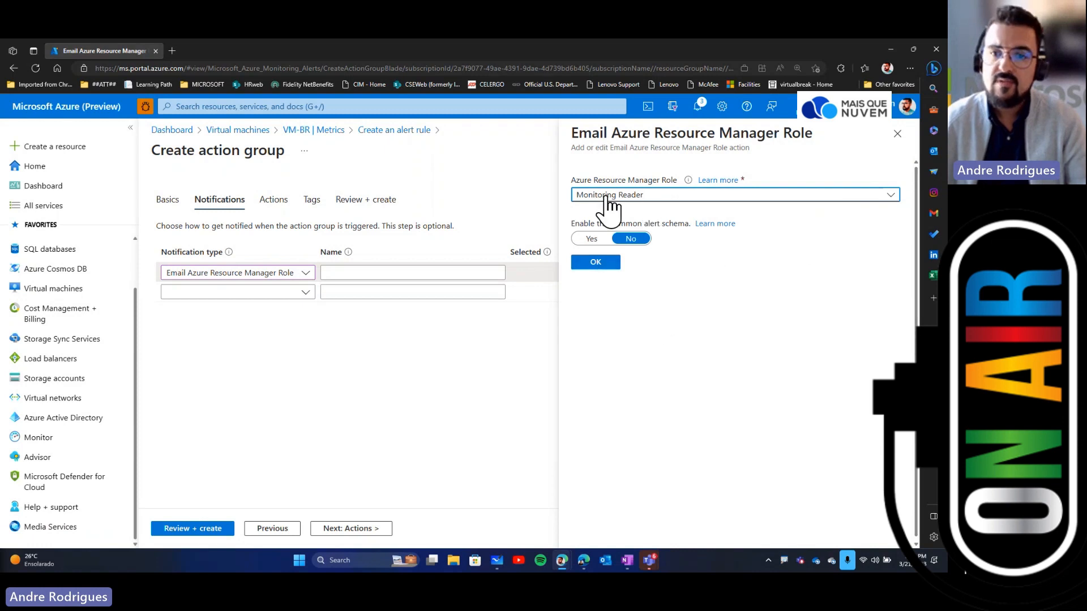
{"action": "left_click", "coordinate": [598, 262]}
Step: Name the role notification Monitoring Reader
{"action": "left_click", "coordinate": [393, 271]}
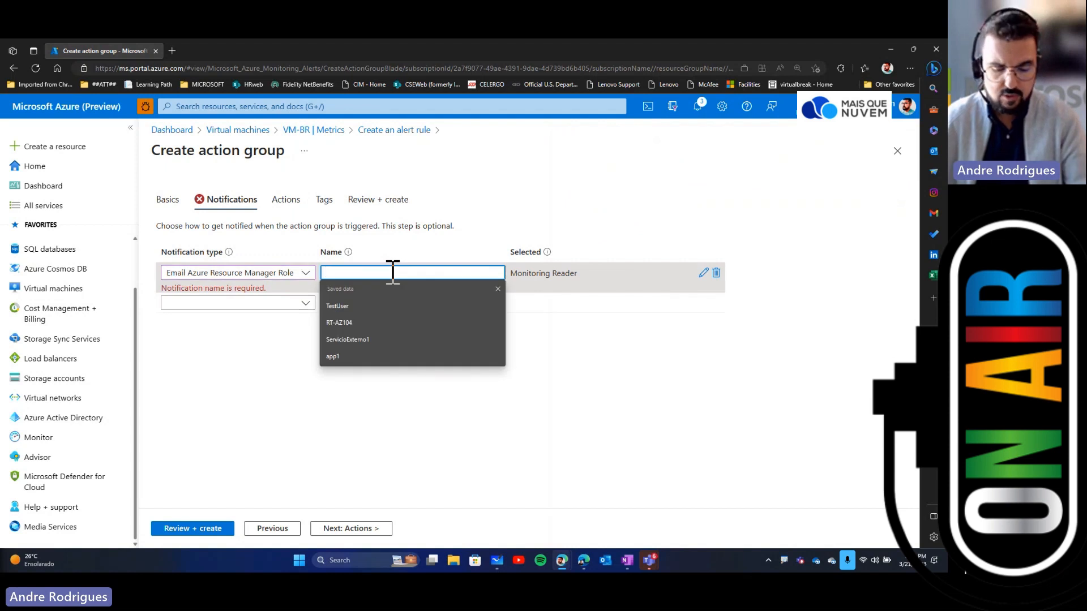
{"action": "type", "text": "Monitor"}
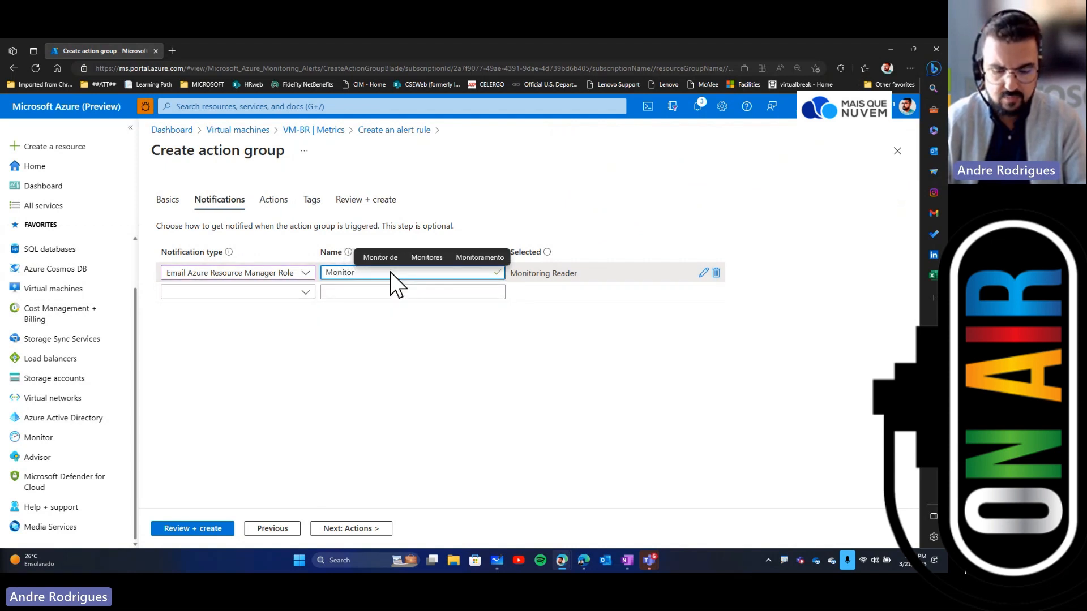
{"action": "type", "text": "ing "}
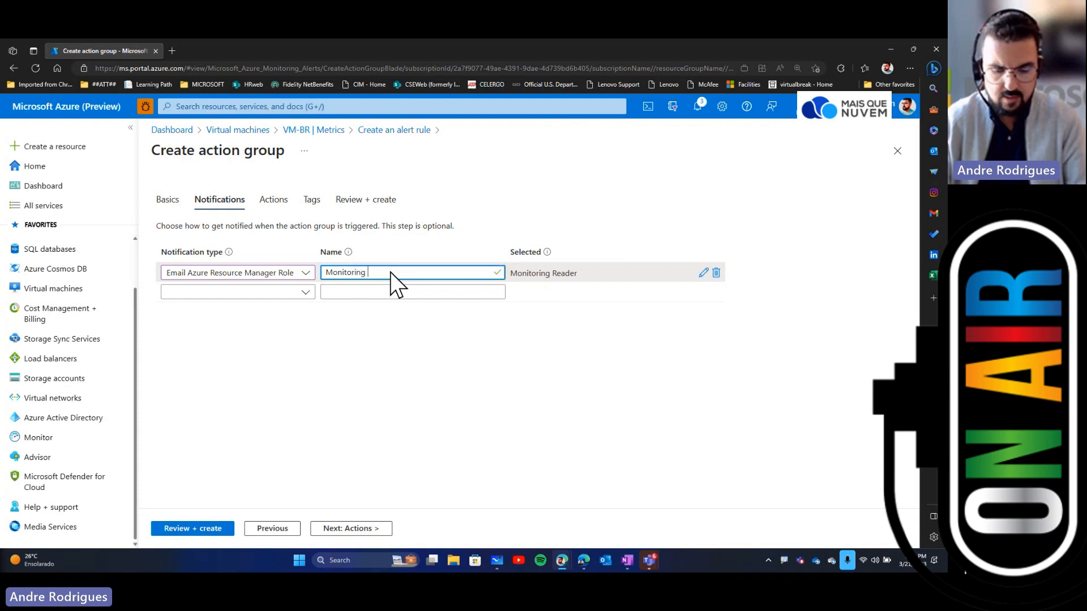
{"action": "type", "text": "Reader"}
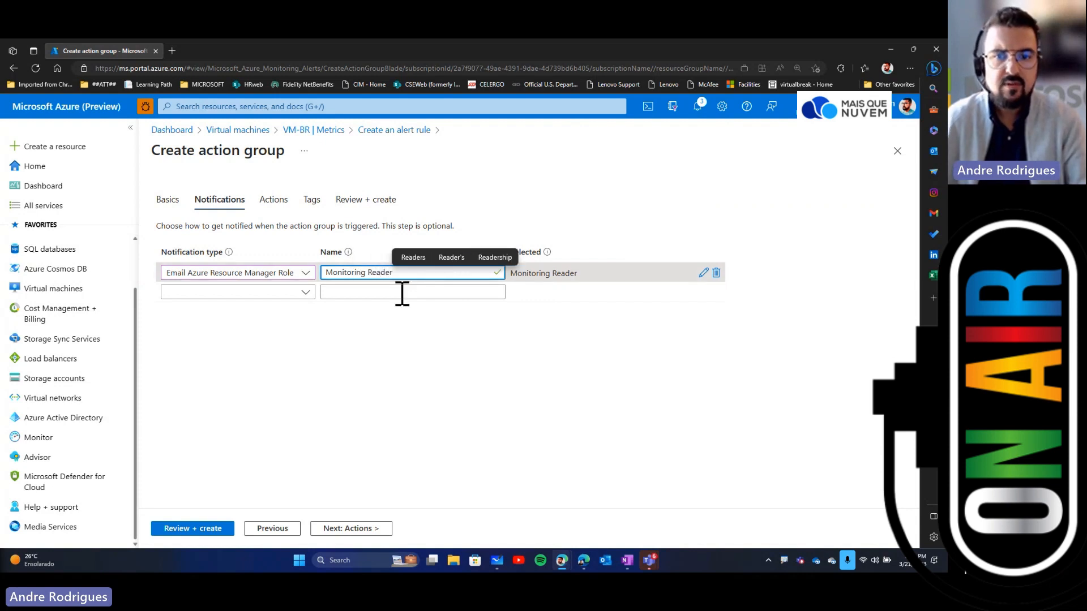
Step: Add an Email/SMS message/Push/Voice notification with SMS enabled, country code 55, and the contact's phone number
{"action": "left_click", "coordinate": [303, 294]}
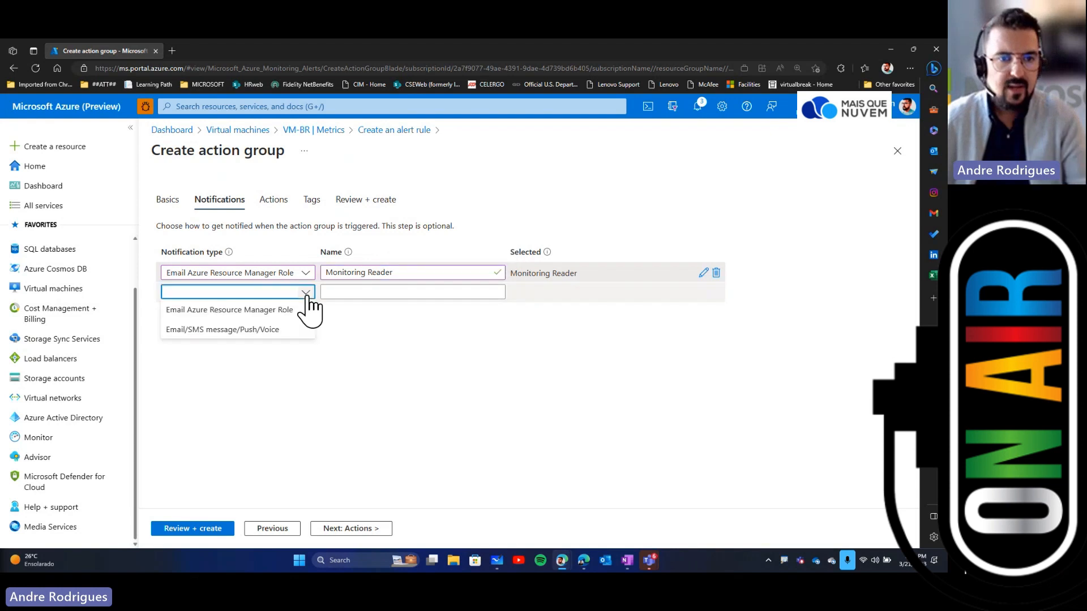
{"action": "left_click", "coordinate": [263, 328]}
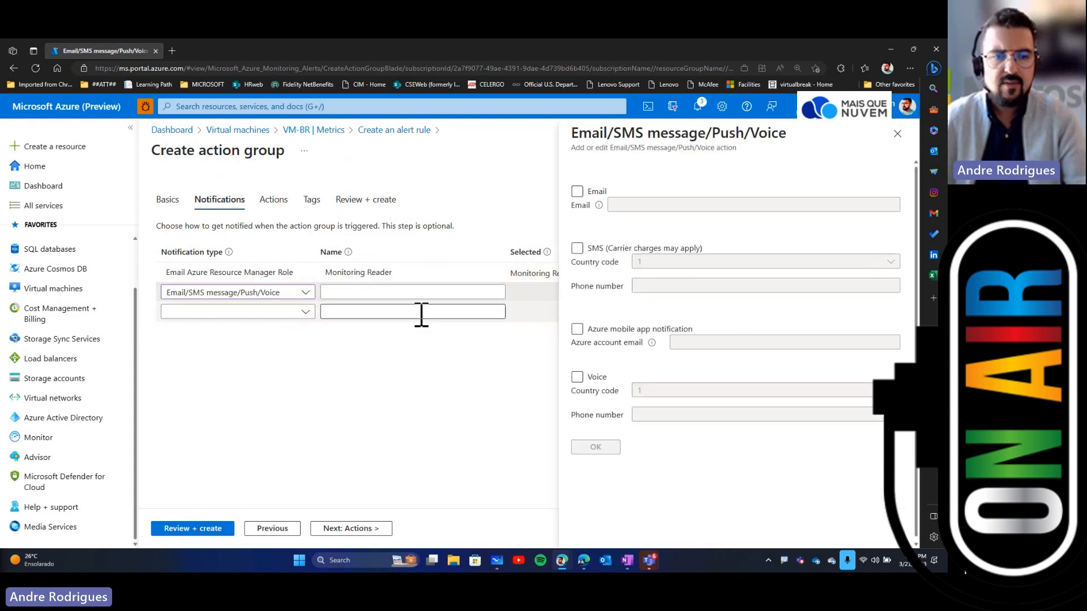
{"action": "left_click", "coordinate": [577, 247]}
{"action": "left_click", "coordinate": [712, 266]}
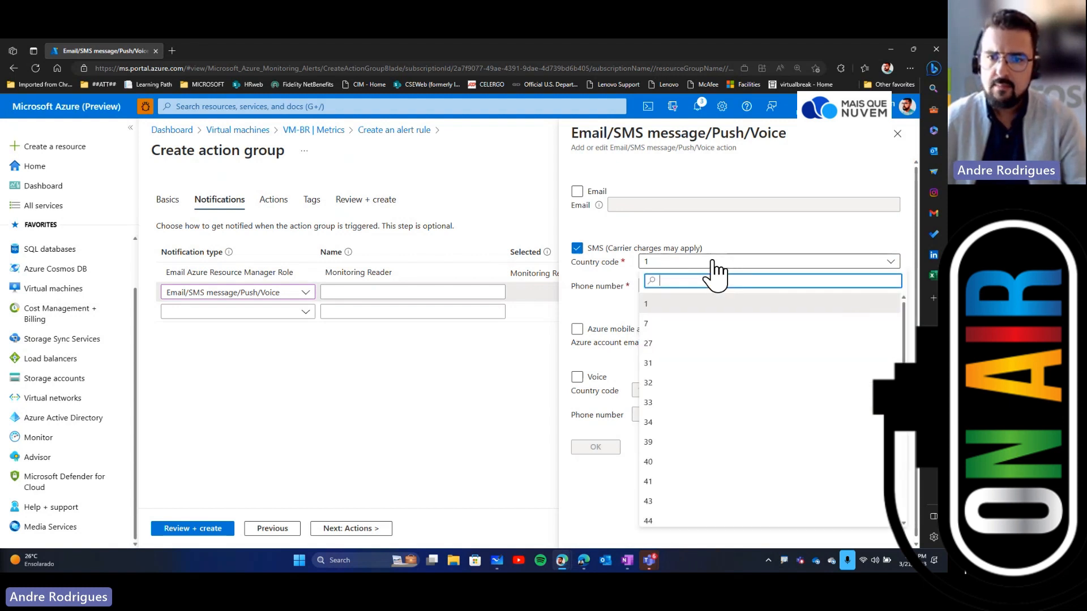
{"action": "type", "text": "50"}
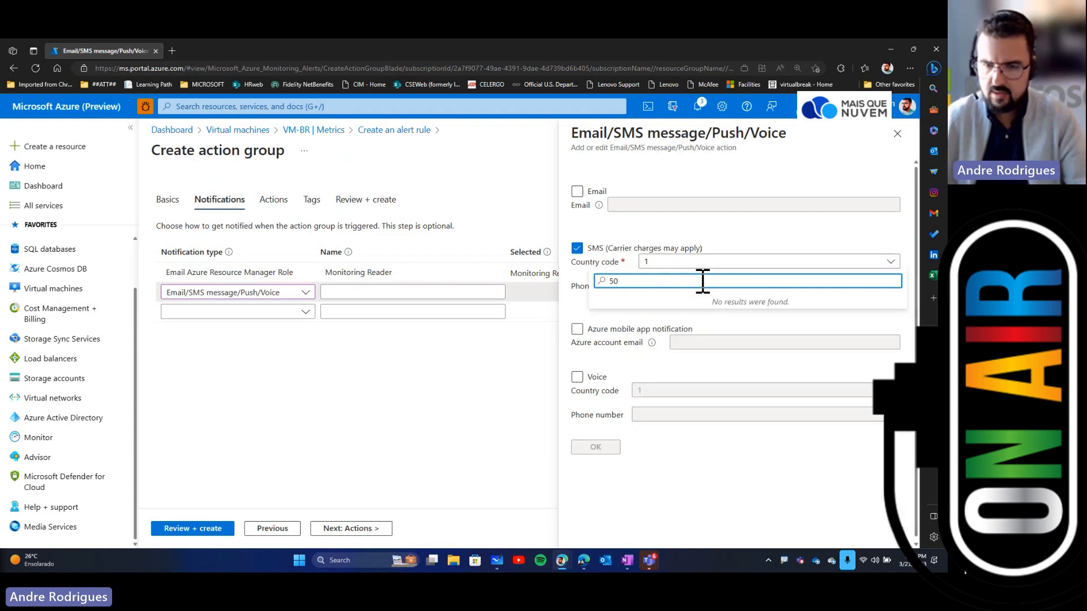
{"action": "key", "text": "BackSpace"}
{"action": "key", "text": "BackSpace"}
{"action": "type", "text": "55"}
{"action": "key", "text": "Return"}
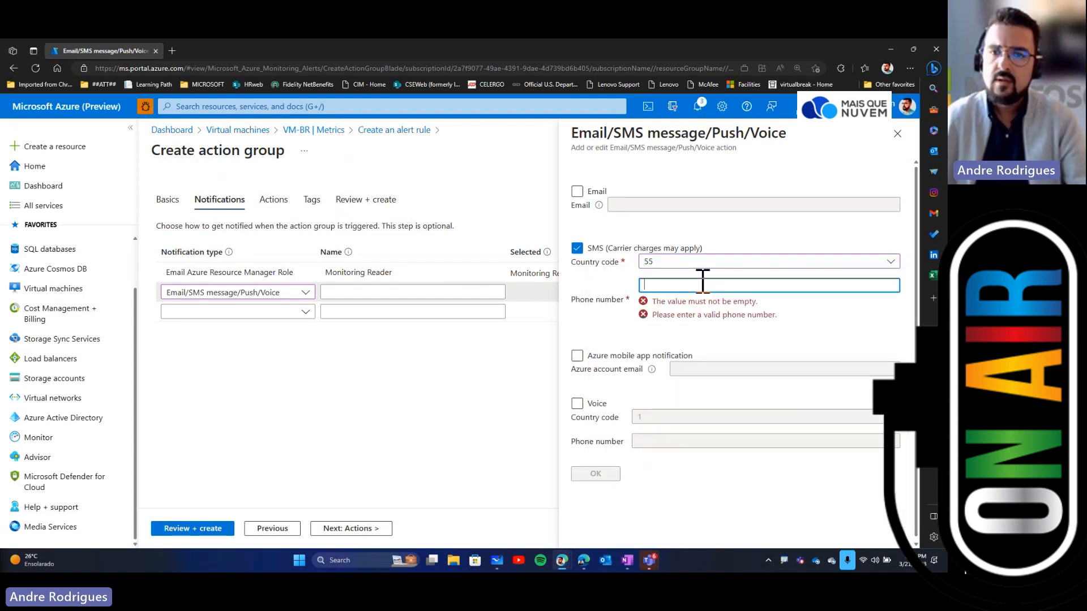
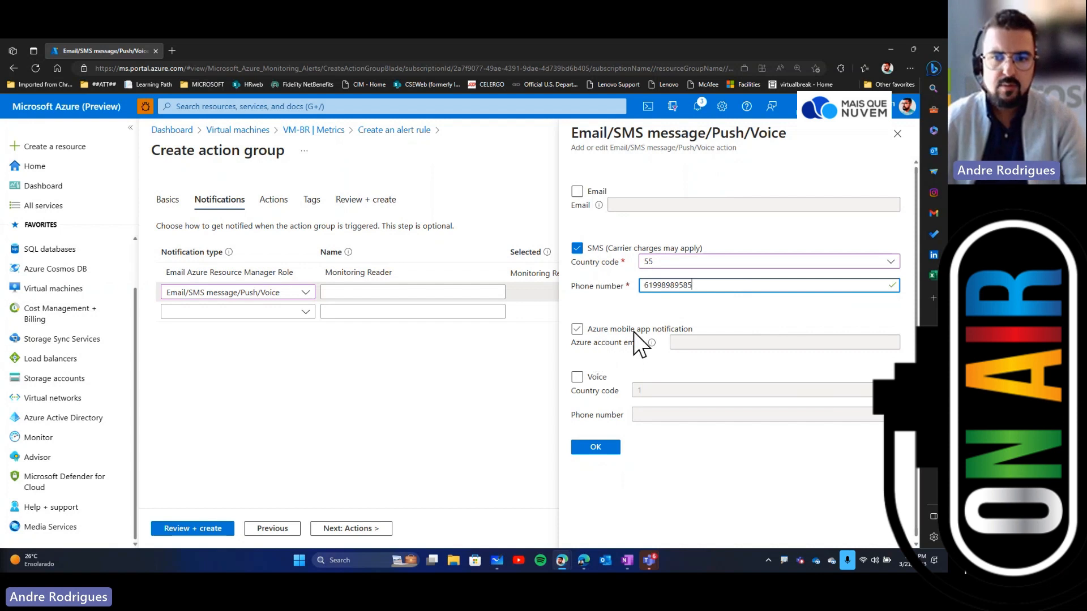
Step: Turn off the Azure mobile app notification, enable Voice with country code 55 and the contact's phone number, and confirm
{"action": "left_click", "coordinate": [577, 377]}
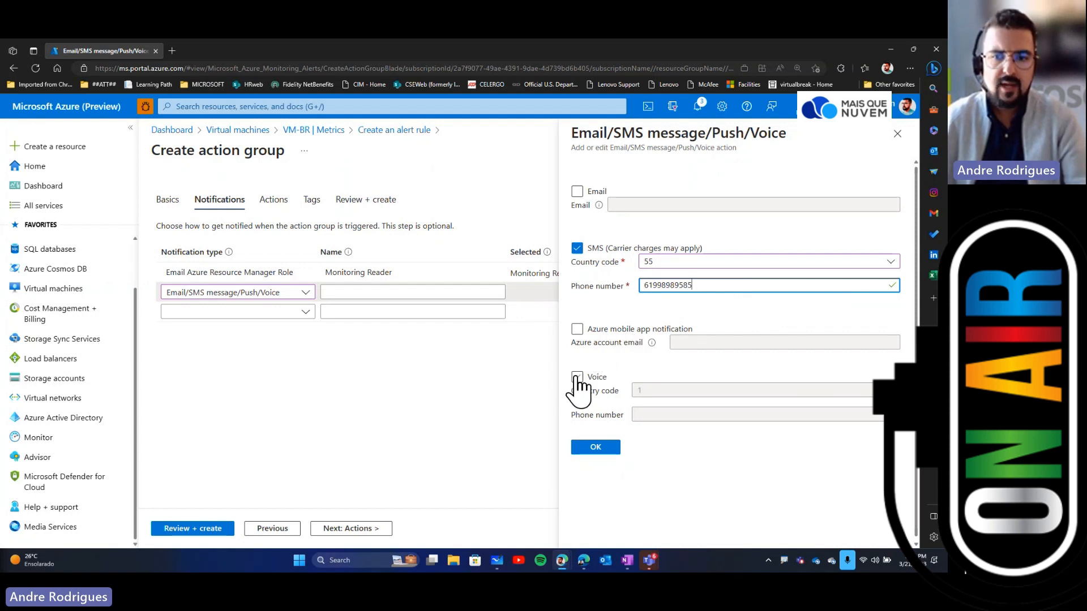
{"action": "left_click", "coordinate": [688, 390]}
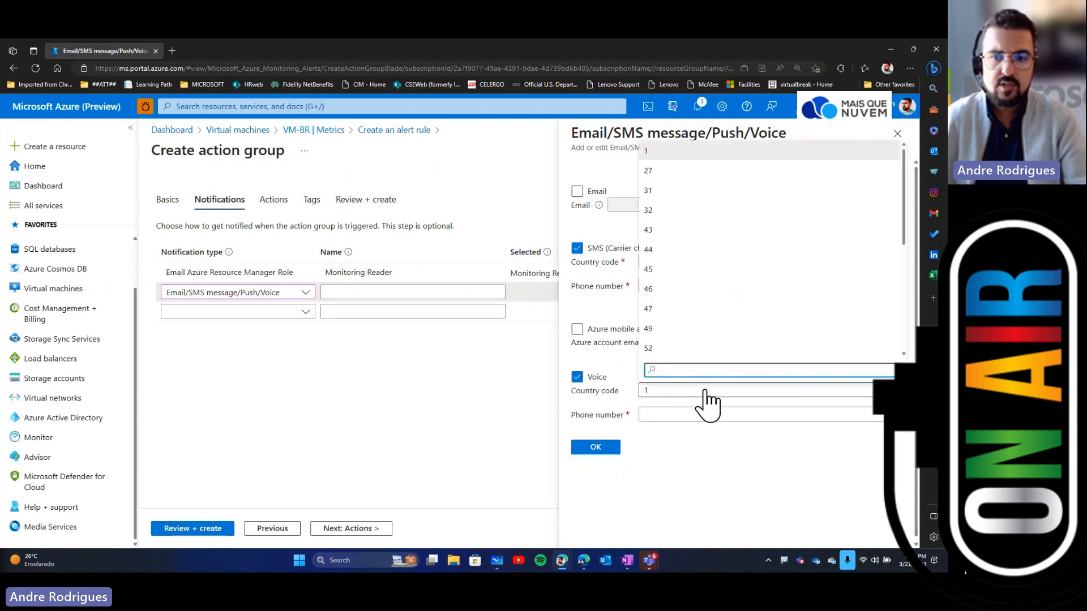
{"action": "scroll", "coordinate": [702, 297], "scroll_direction": "down", "scroll_amount": 5}
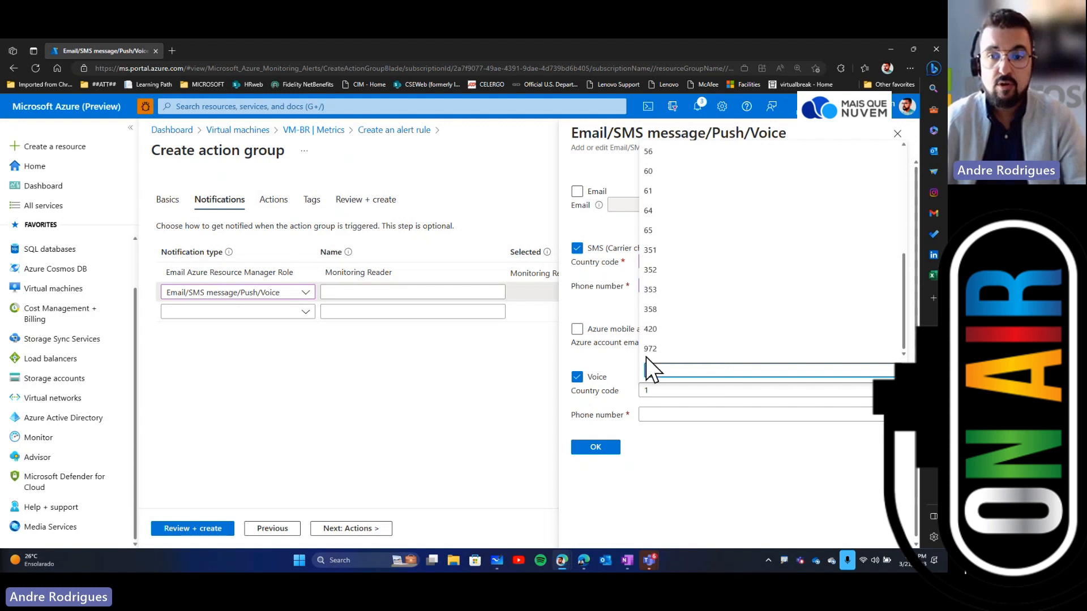
{"action": "scroll", "coordinate": [719, 323], "scroll_direction": "up", "scroll_amount": 1}
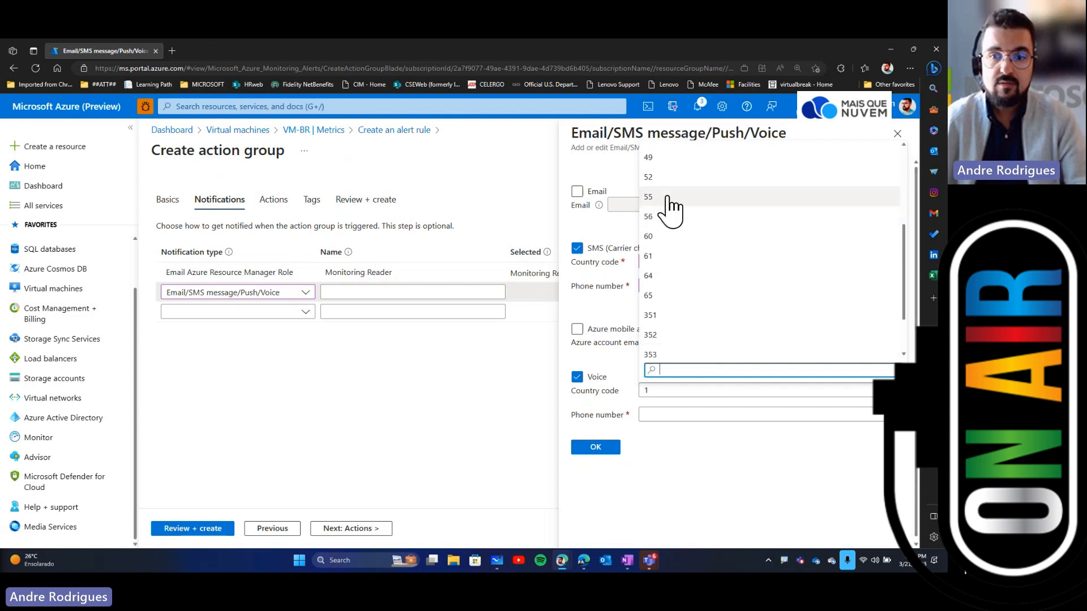
{"action": "left_click", "coordinate": [667, 196]}
{"action": "left_click", "coordinate": [700, 413]}
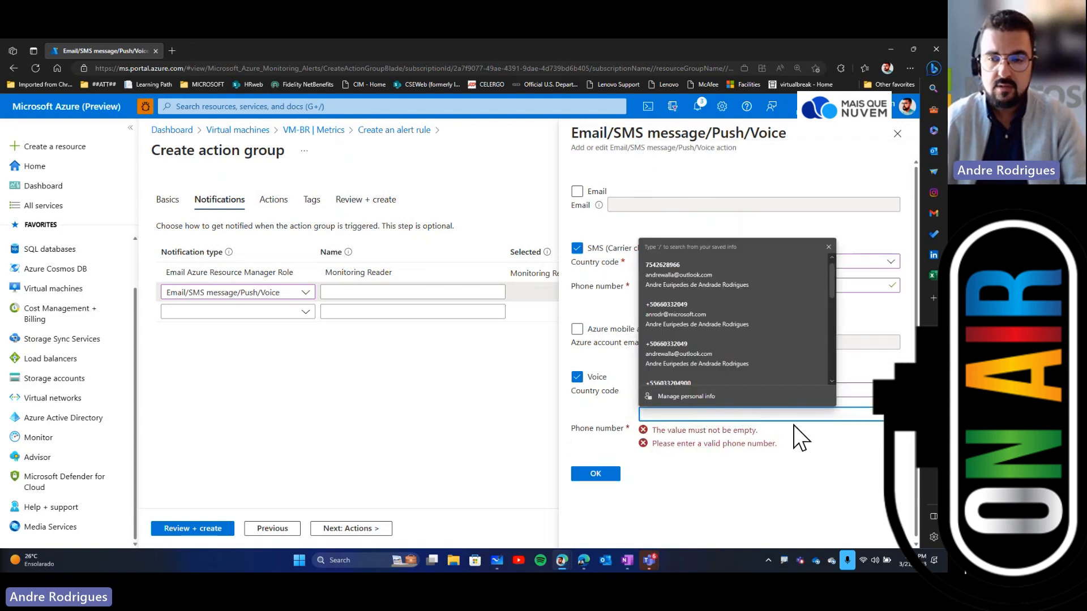
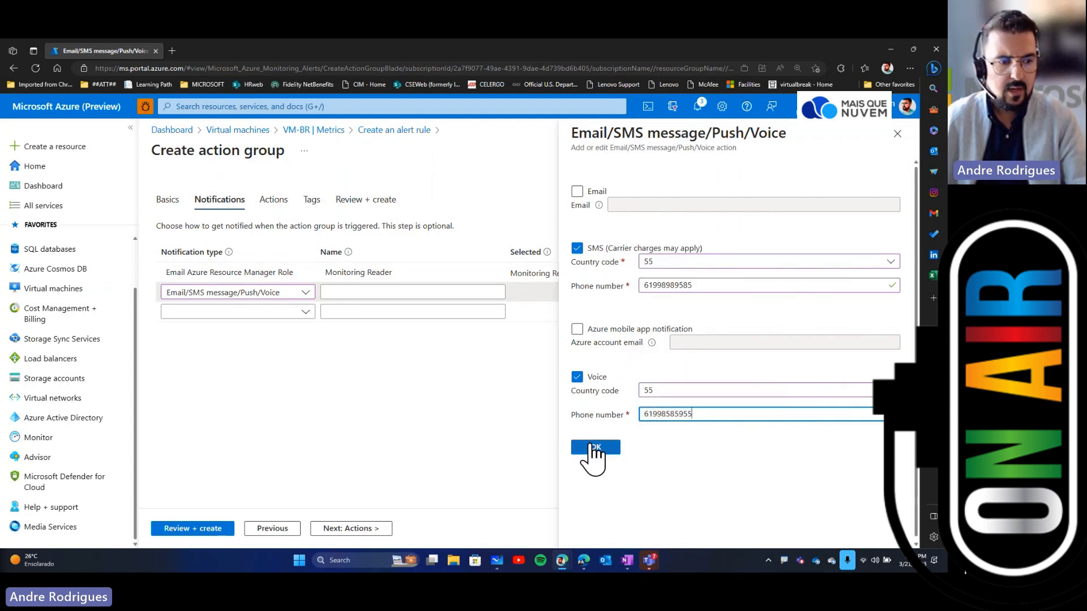
{"action": "left_click", "coordinate": [594, 448]}
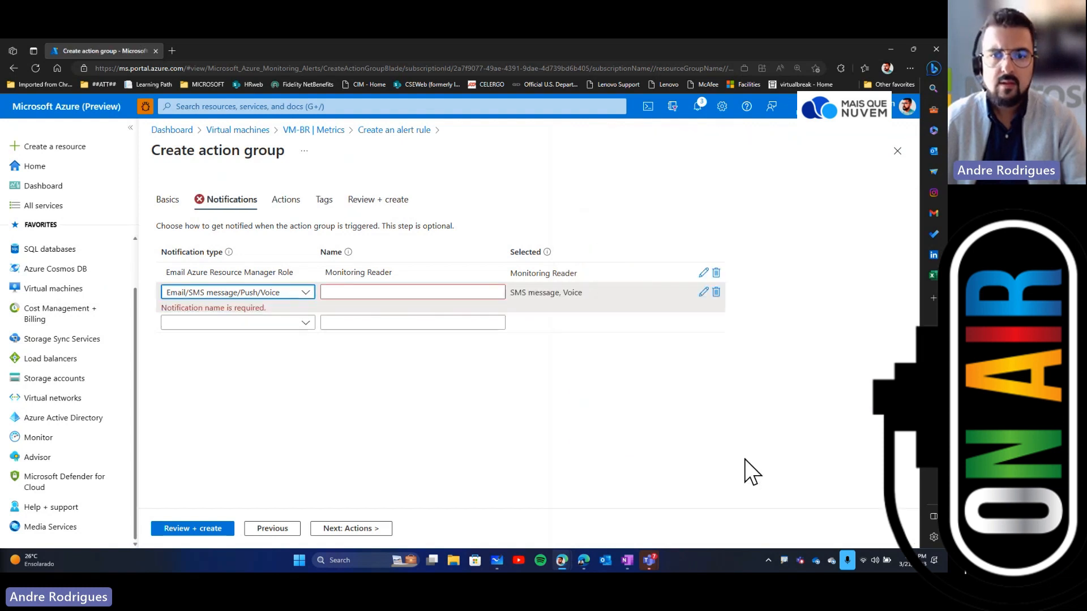
Step: Name the Email/SMS message/Push/Voice notification TextAndVoice
{"action": "left_click", "coordinate": [355, 291]}
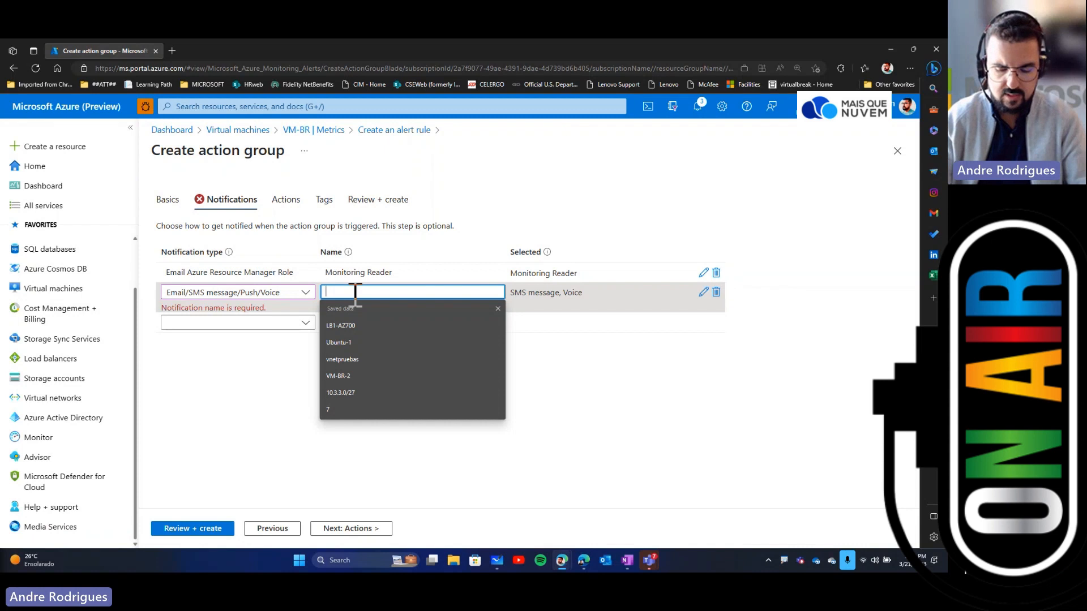
{"action": "type", "text": "Text"}
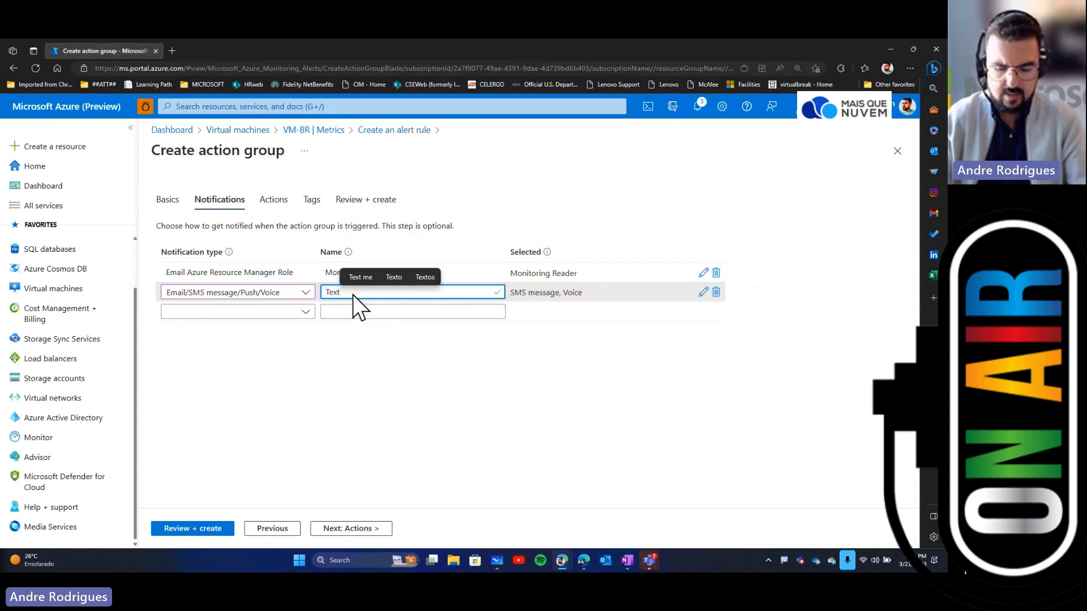
{"action": "type", "text": "And"}
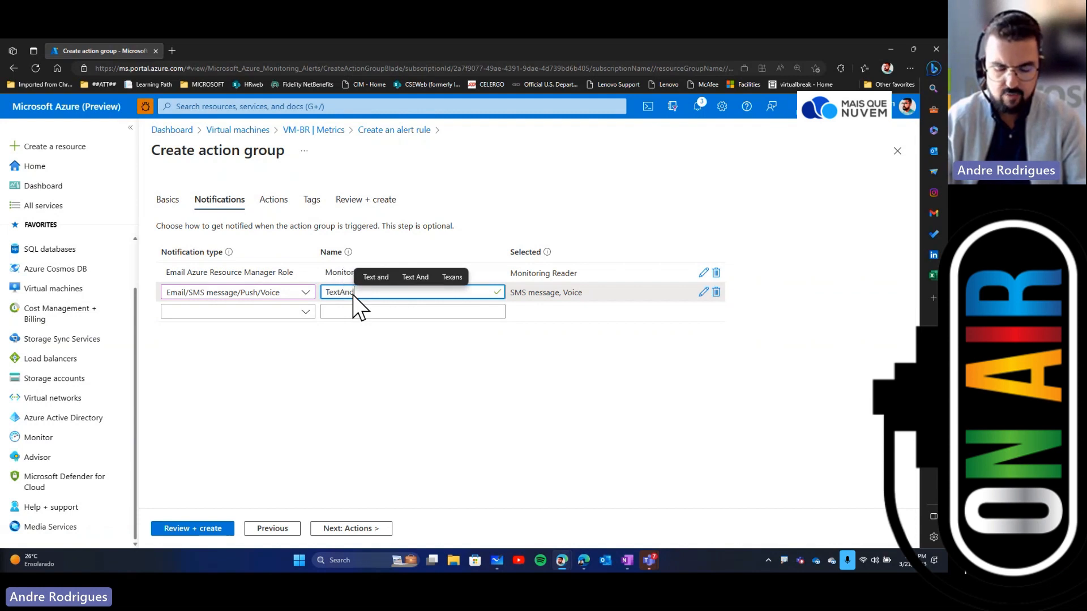
{"action": "type", "text": "Voice"}
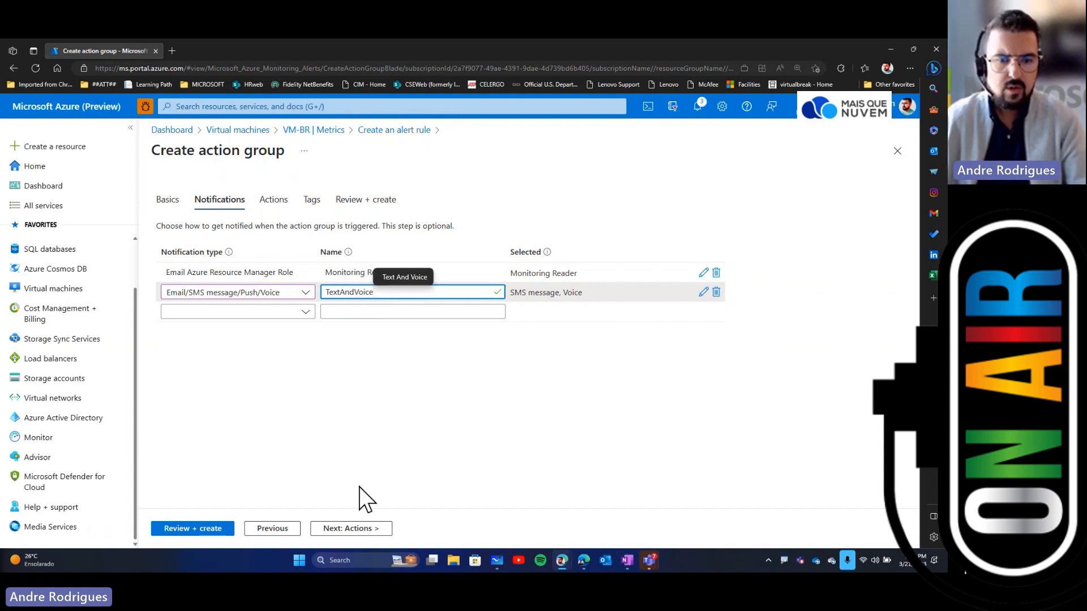
Step: Try to add an Automation Runbook action using the built-in Restart VM runbook under subscription ANRODR Internal
{"action": "left_click", "coordinate": [355, 530]}
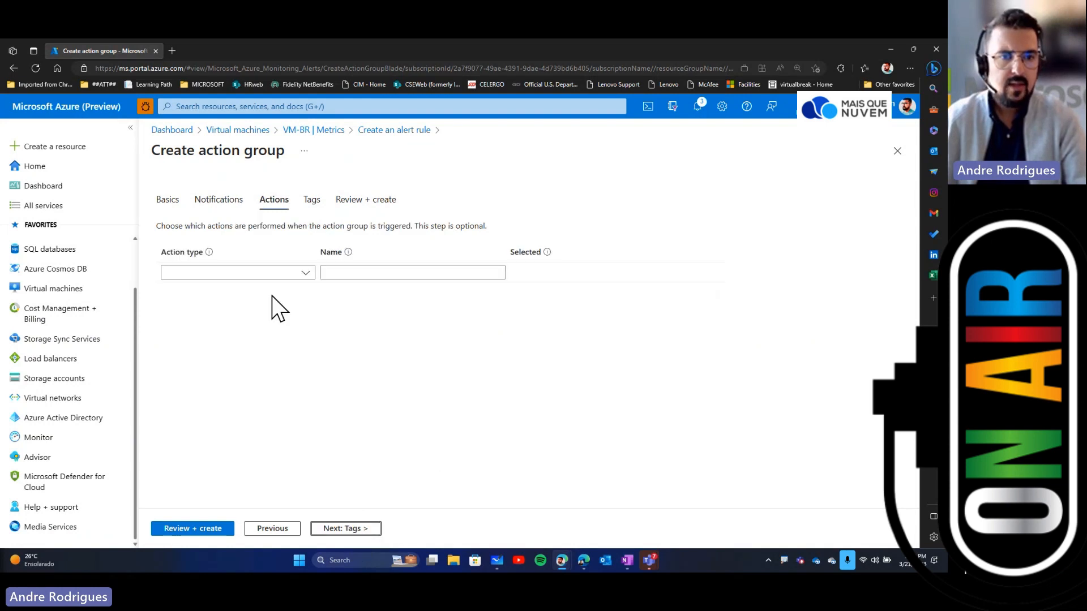
{"action": "left_click", "coordinate": [305, 273]}
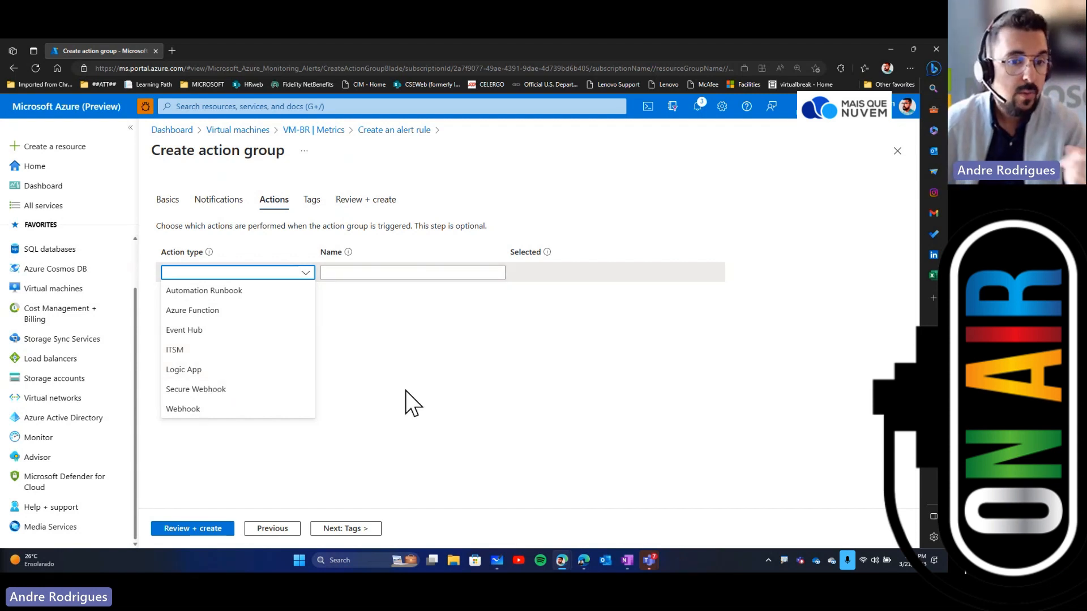
{"action": "left_click", "coordinate": [253, 293]}
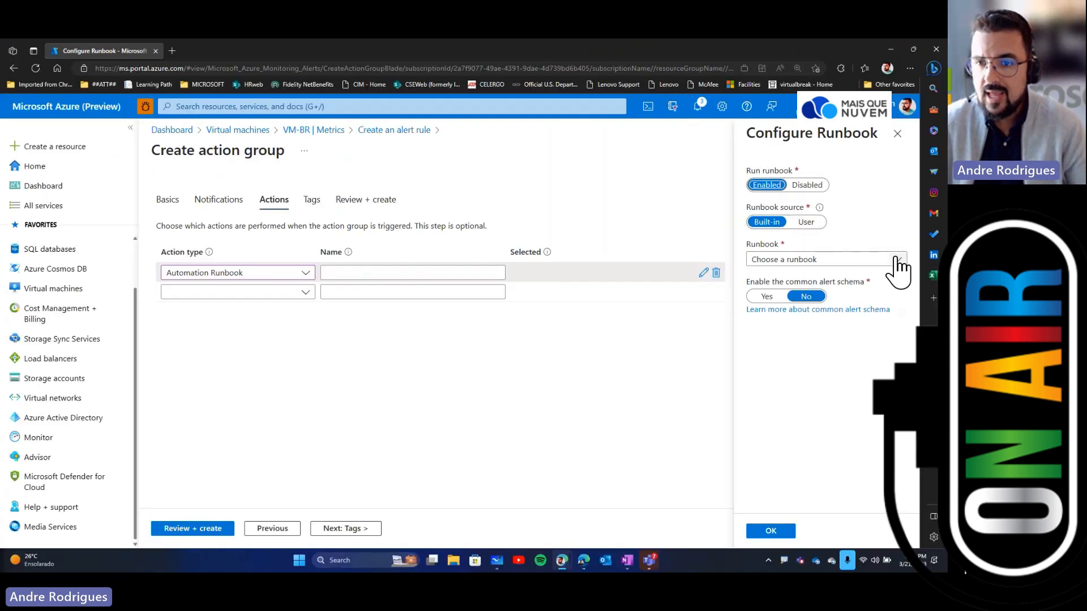
{"action": "left_click", "coordinate": [897, 261]}
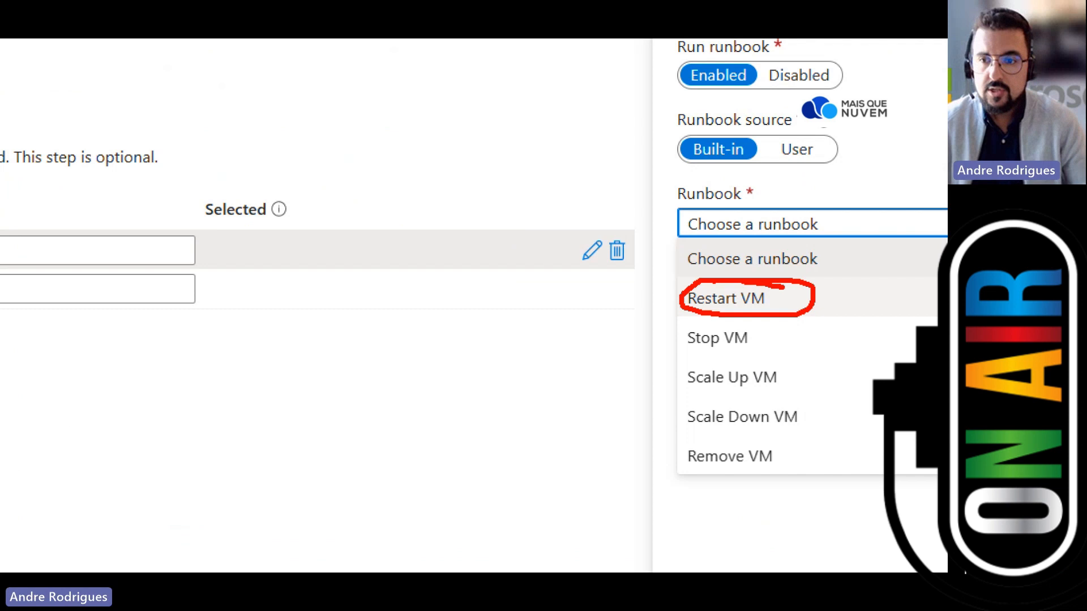
{"action": "left_click", "coordinate": [736, 299]}
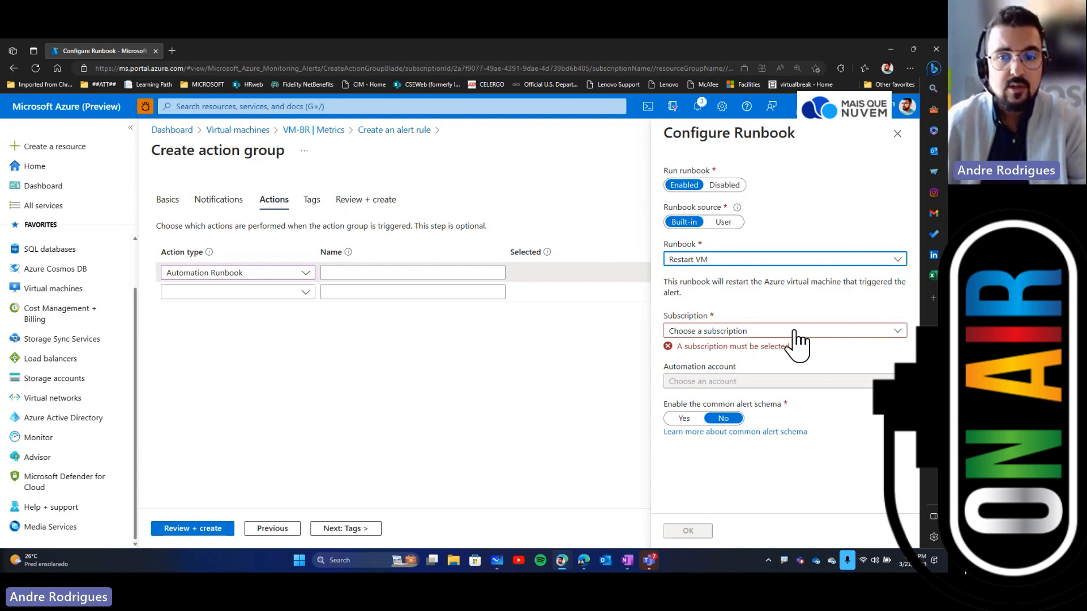
{"action": "left_click", "coordinate": [794, 332]}
{"action": "left_click", "coordinate": [781, 366]}
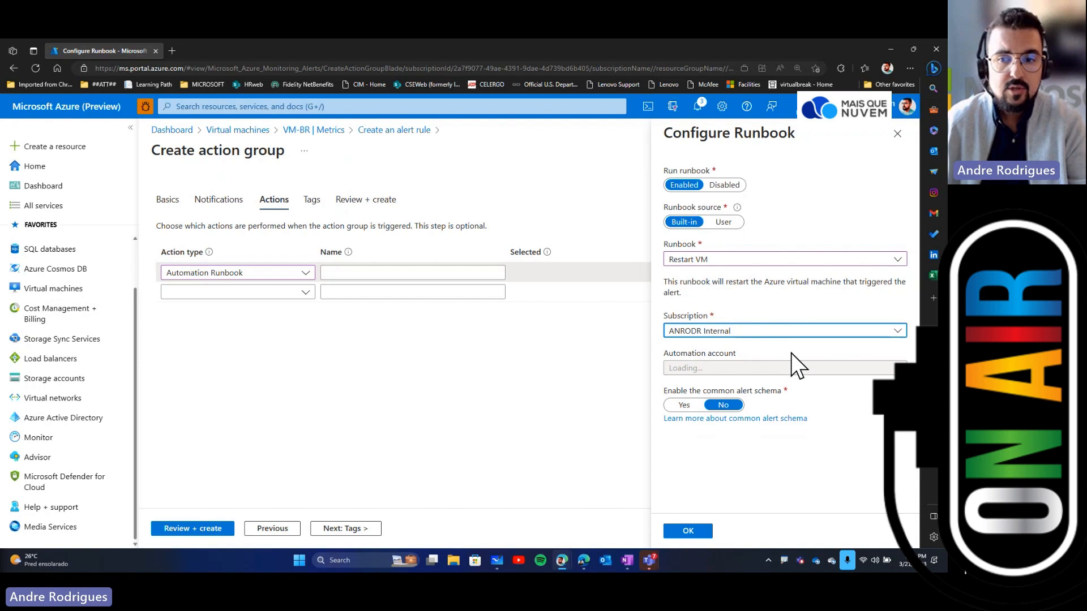
{"action": "scroll", "coordinate": [809, 402], "scroll_direction": "down", "scroll_amount": 3}
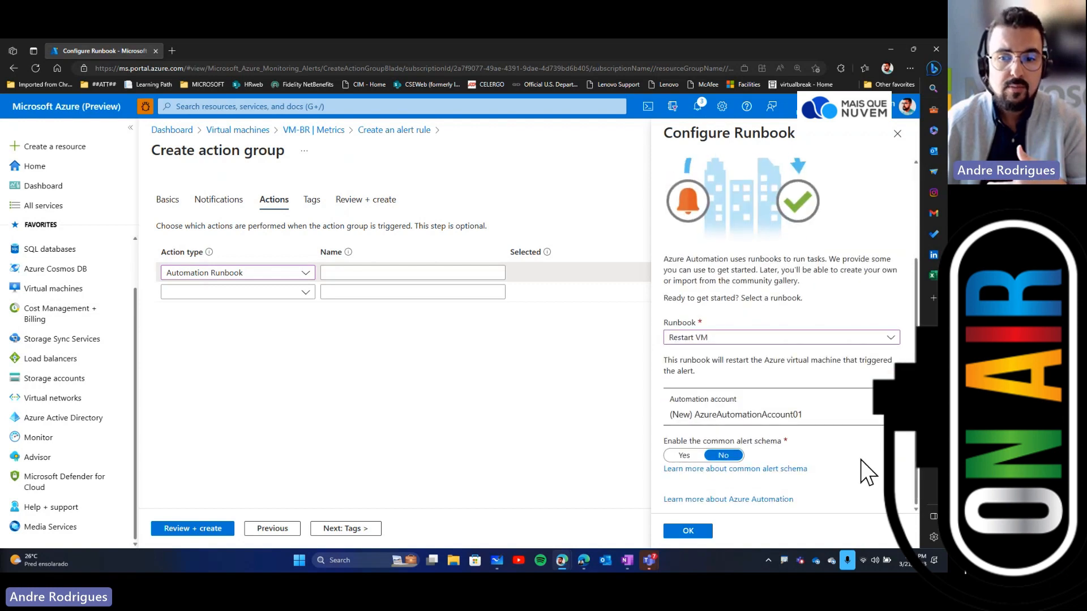
{"action": "left_click", "coordinate": [686, 532]}
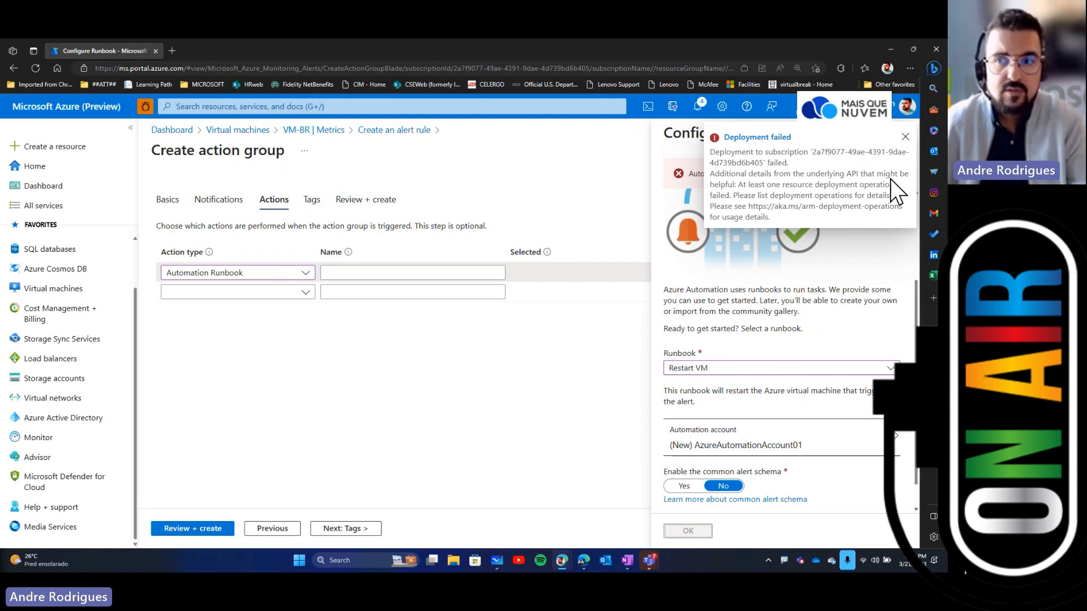
Step: Close the runbook configuration and delete the Automation Runbook action
{"action": "left_click", "coordinate": [905, 136]}
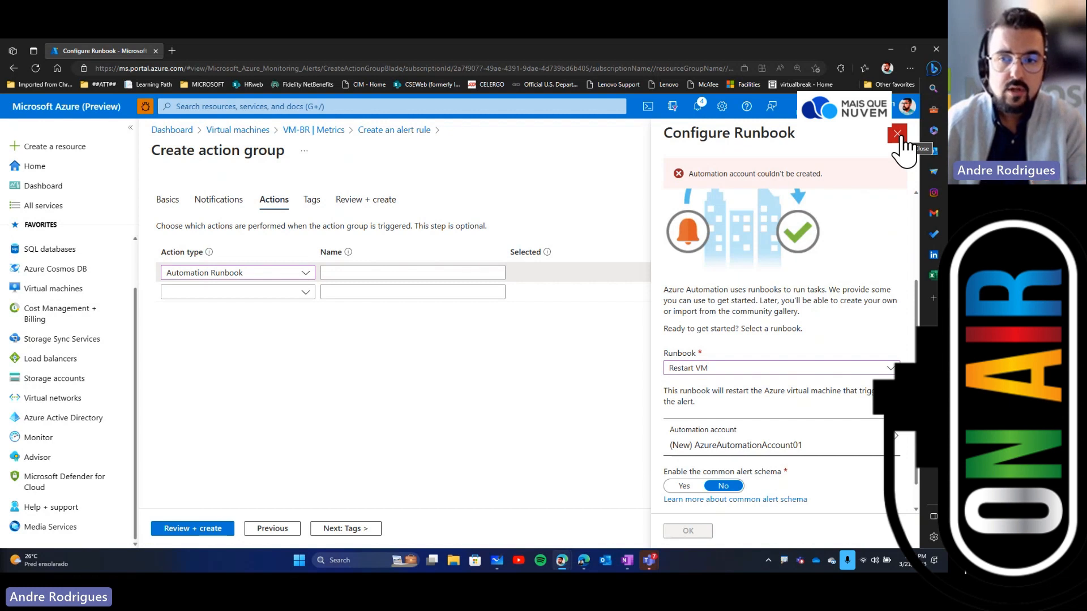
{"action": "left_click", "coordinate": [904, 140]}
{"action": "left_click", "coordinate": [512, 122]}
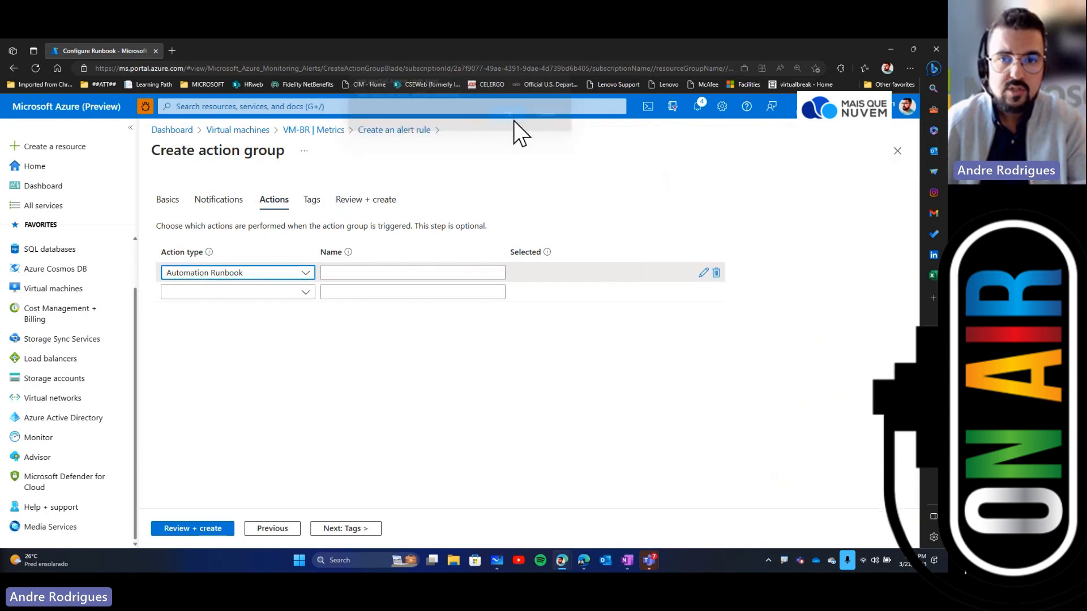
{"action": "left_click", "coordinate": [304, 273]}
{"action": "left_click", "coordinate": [357, 290]}
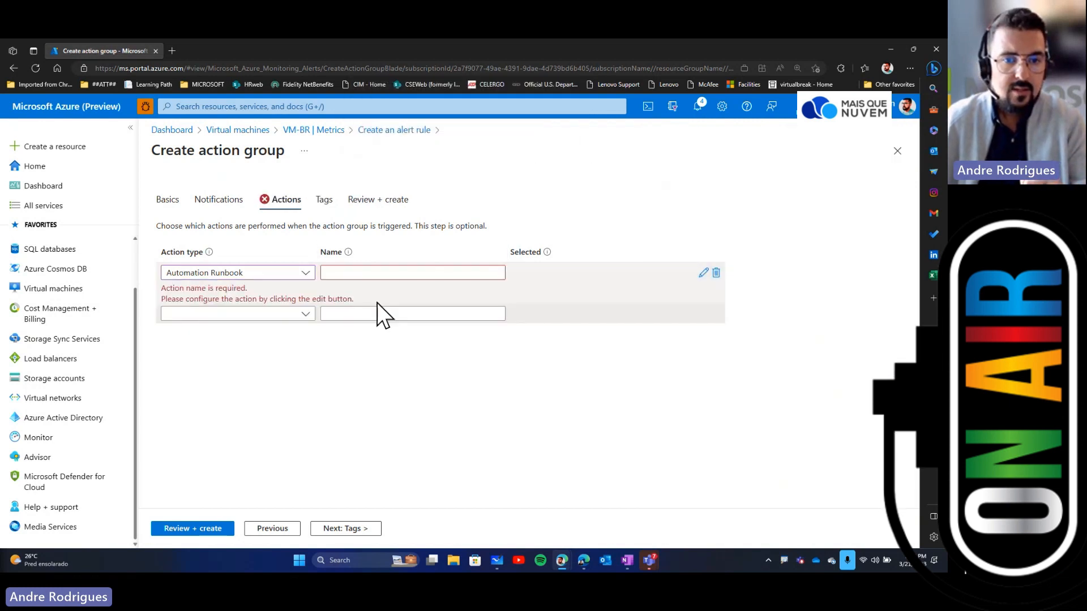
{"action": "left_click", "coordinate": [302, 277]}
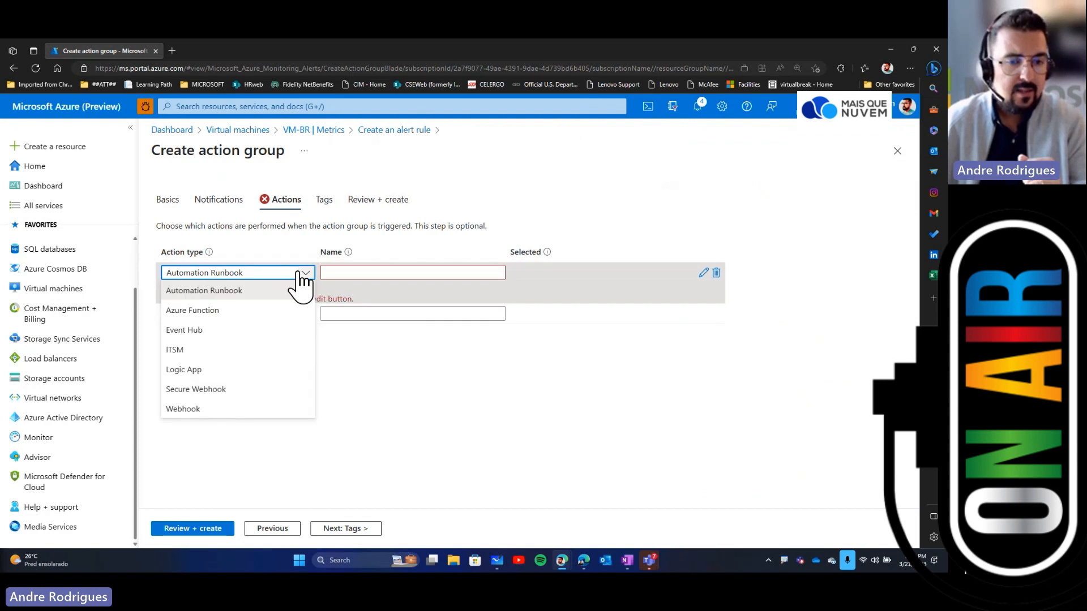
{"action": "left_click", "coordinate": [395, 342]}
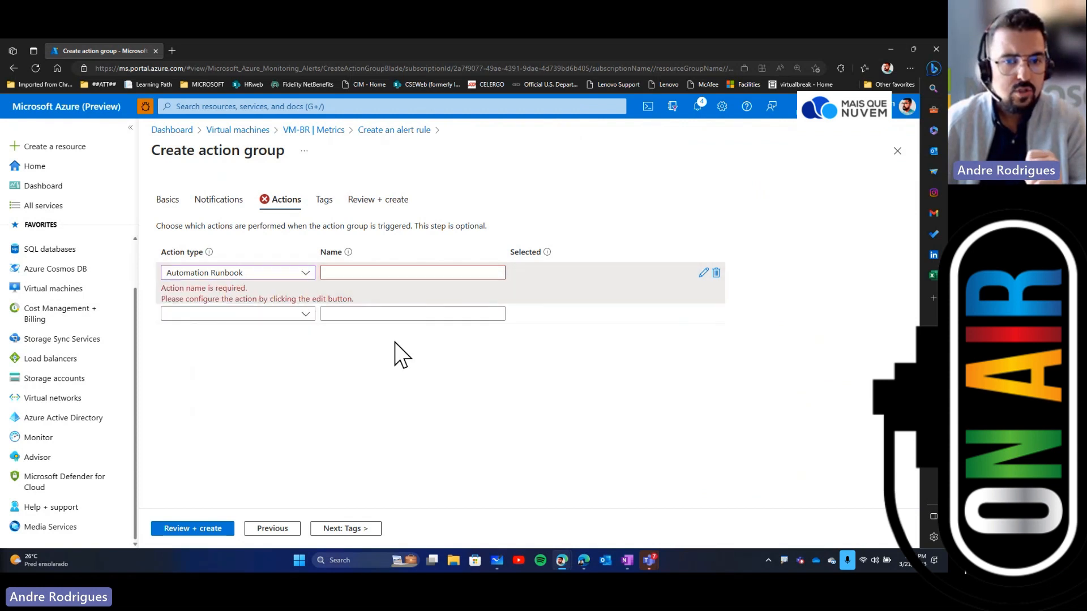
{"action": "left_click", "coordinate": [716, 274]}
{"action": "left_click", "coordinate": [499, 351]}
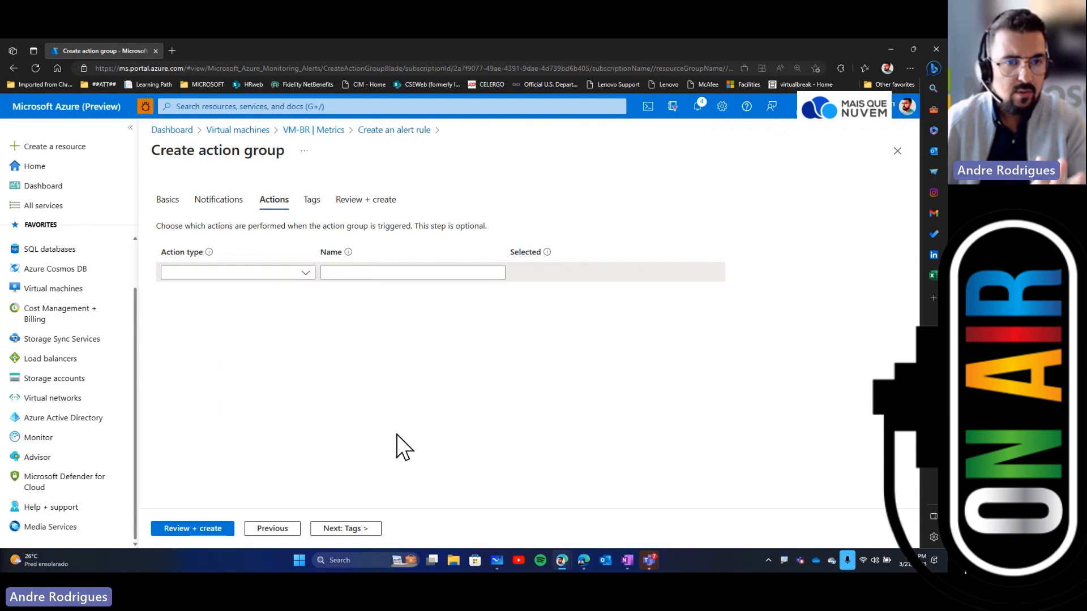
Step: Review and create the VM-Brazil action group
{"action": "left_click", "coordinate": [187, 531]}
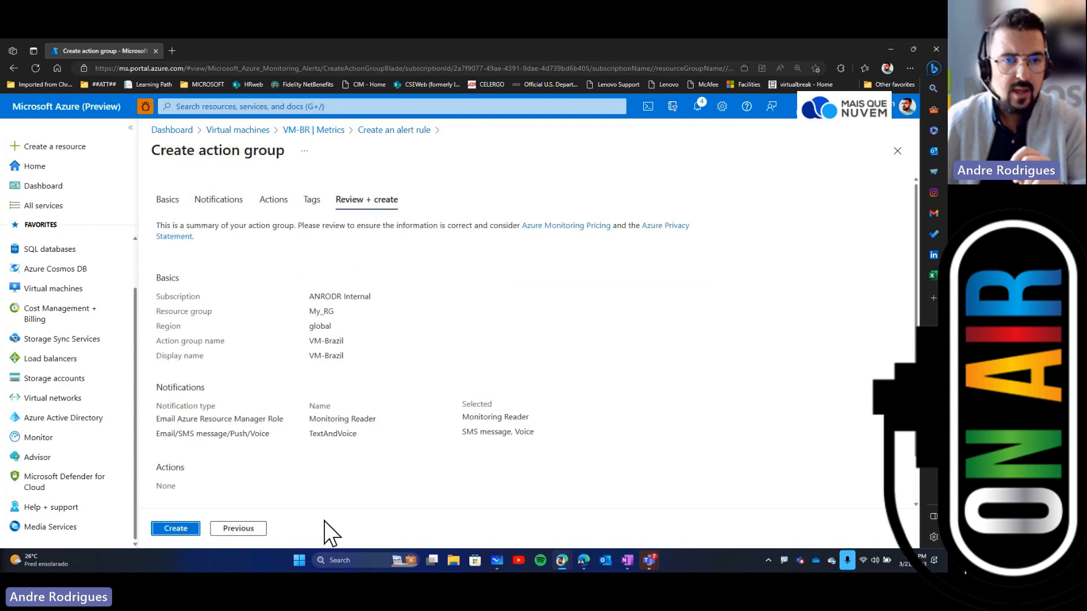
{"action": "left_click", "coordinate": [175, 530]}
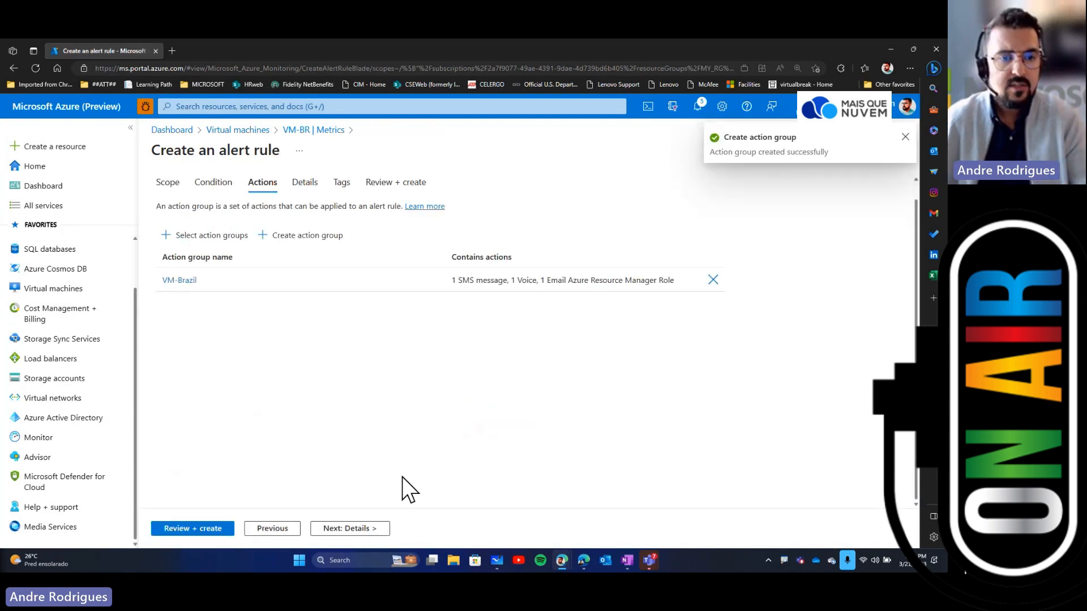
Step: Move on to the alert rule details and set the severity to 2 - Warning
{"action": "left_click", "coordinate": [352, 530]}
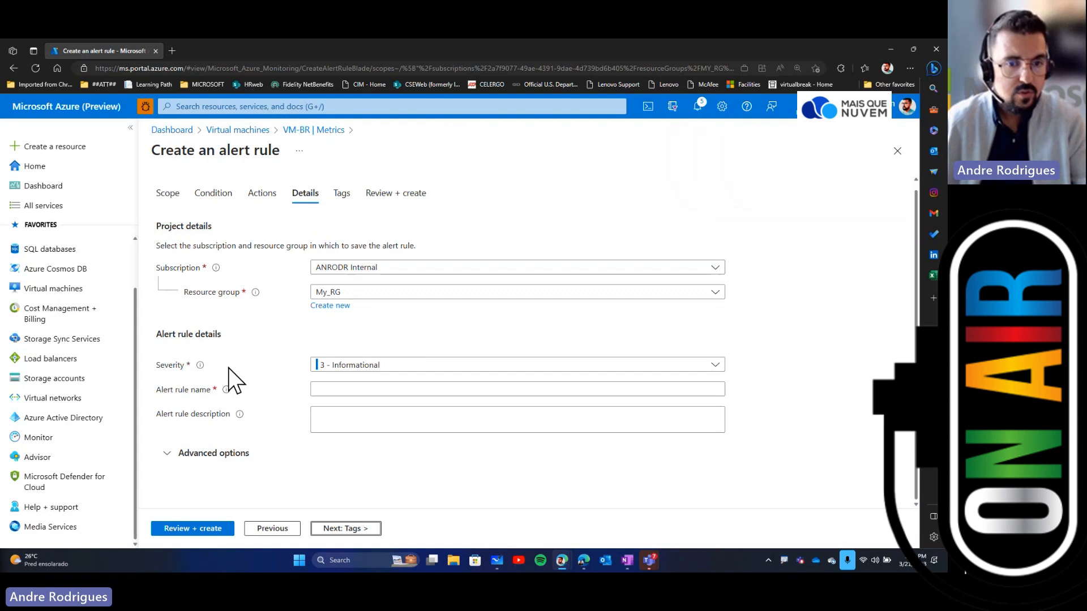
{"action": "left_click", "coordinate": [426, 365]}
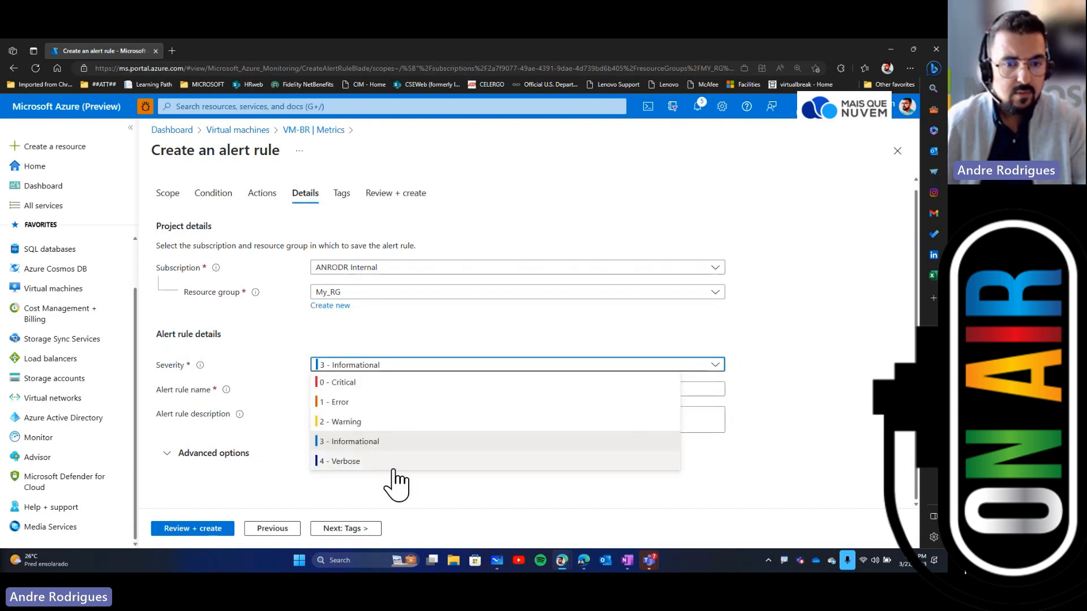
{"action": "left_click", "coordinate": [359, 422]}
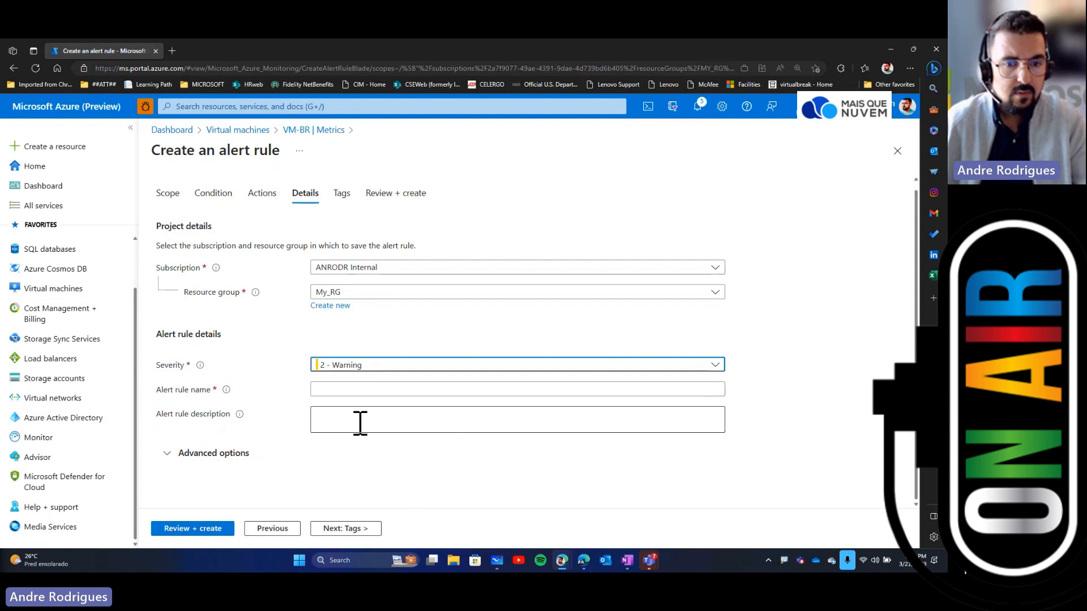
Step: Name the alert rule RestartVMBrazil
{"action": "left_click", "coordinate": [359, 390]}
{"action": "type", "text": "Res"}
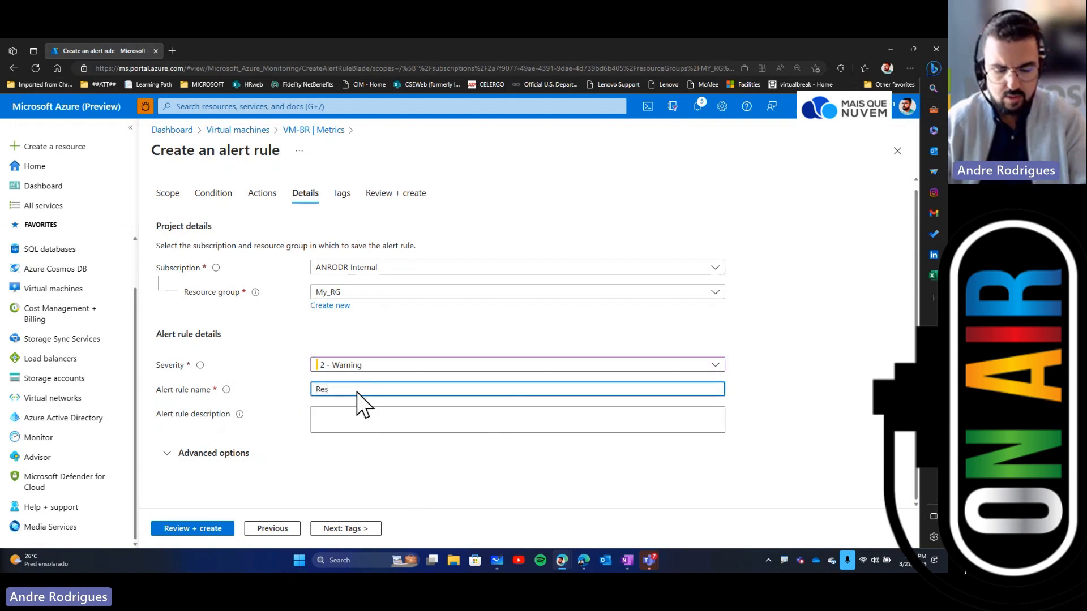
{"action": "type", "text": "tart"}
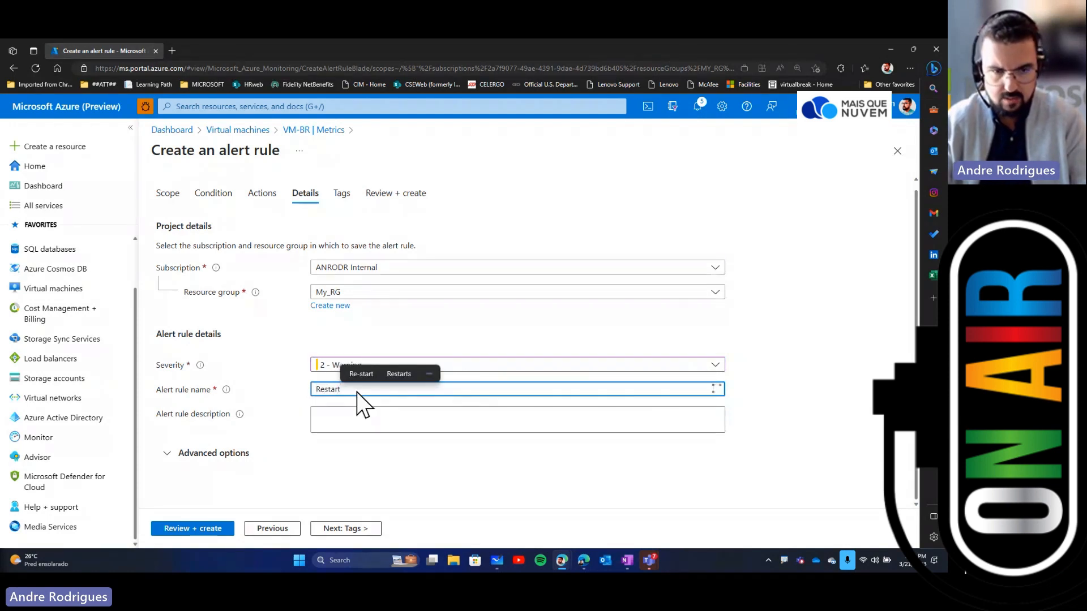
{"action": "type", "text": "VMB"}
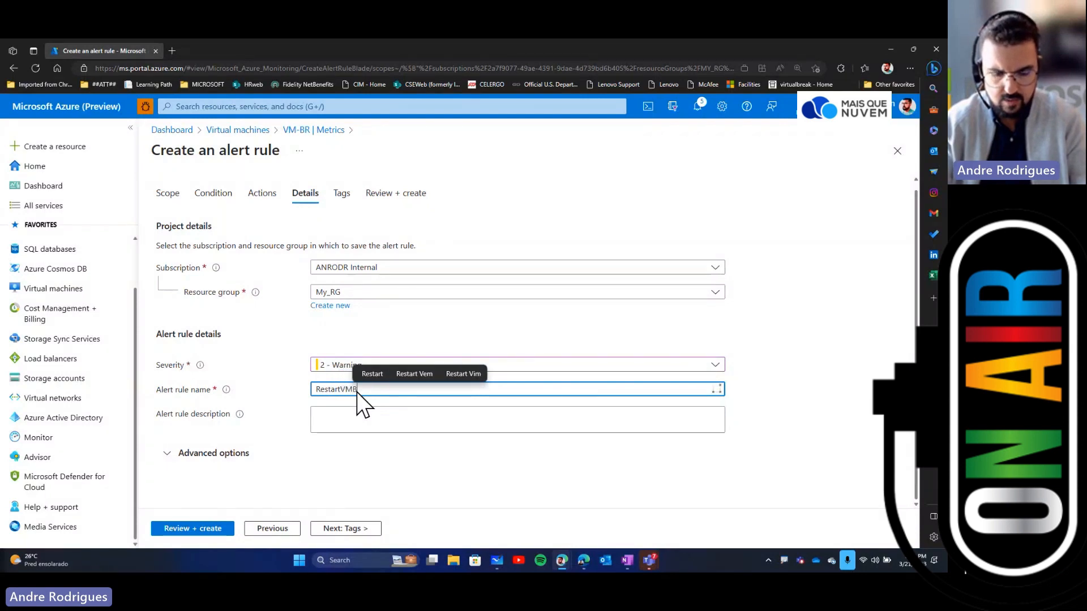
{"action": "type", "text": "razil"}
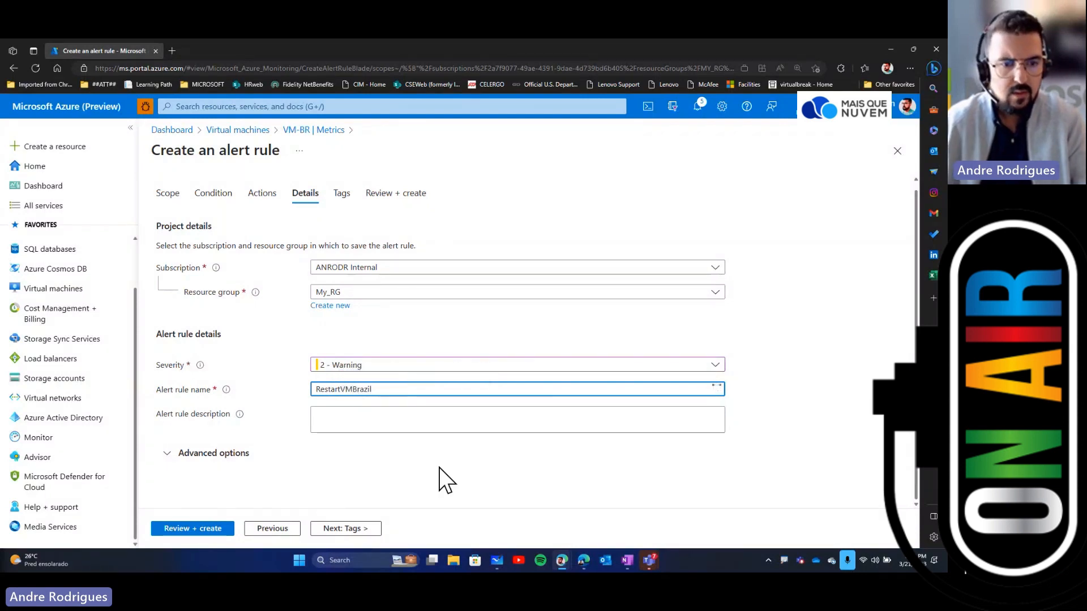
{"action": "left_click", "coordinate": [439, 470]}
Step: Review and create the alert rule
{"action": "left_click", "coordinate": [196, 529]}
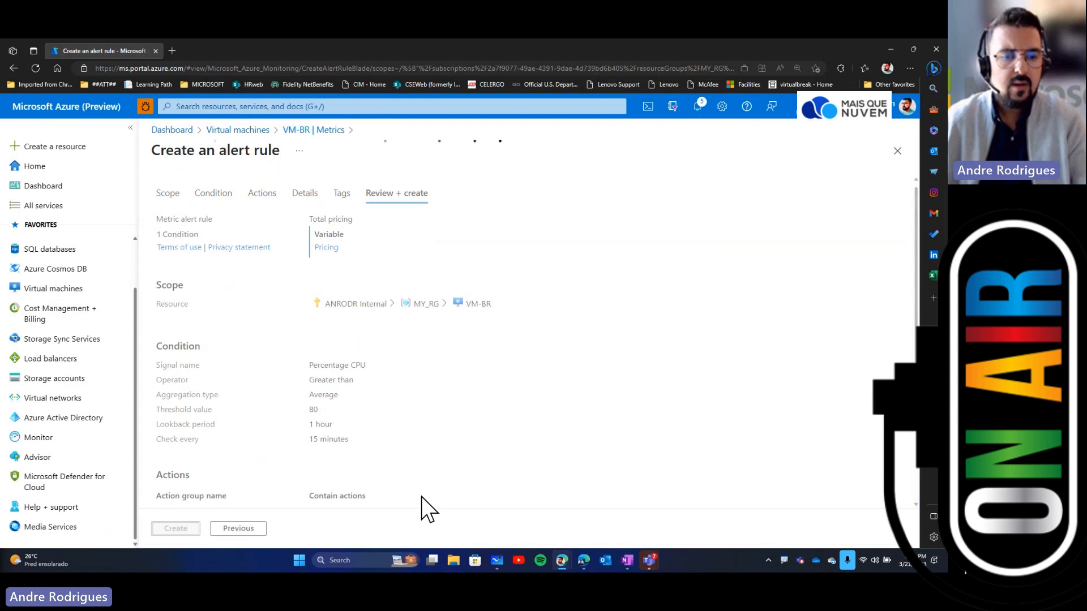
{"action": "left_click", "coordinate": [173, 529]}
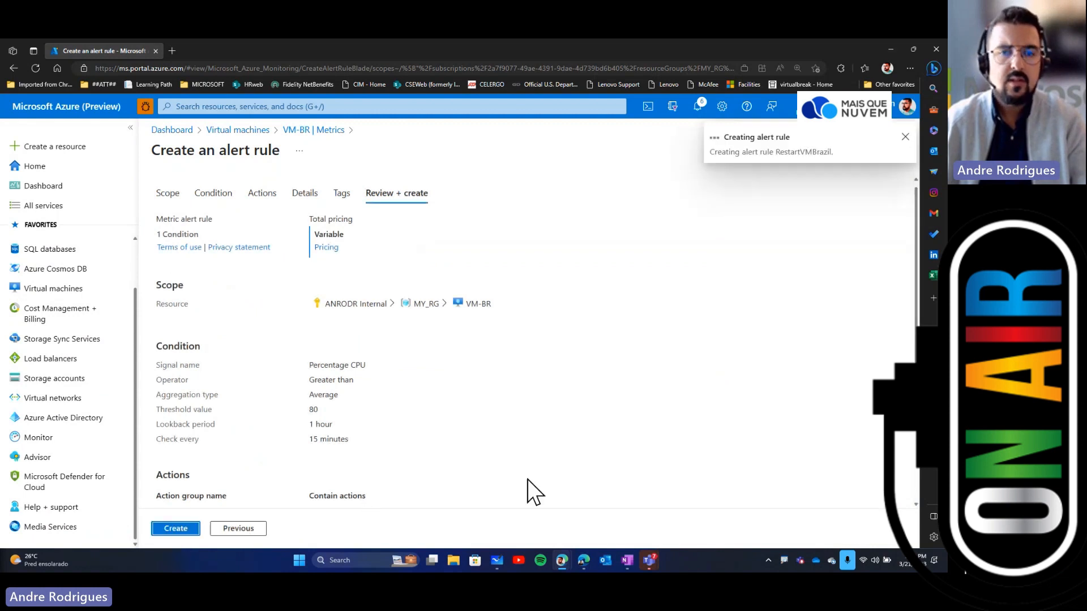